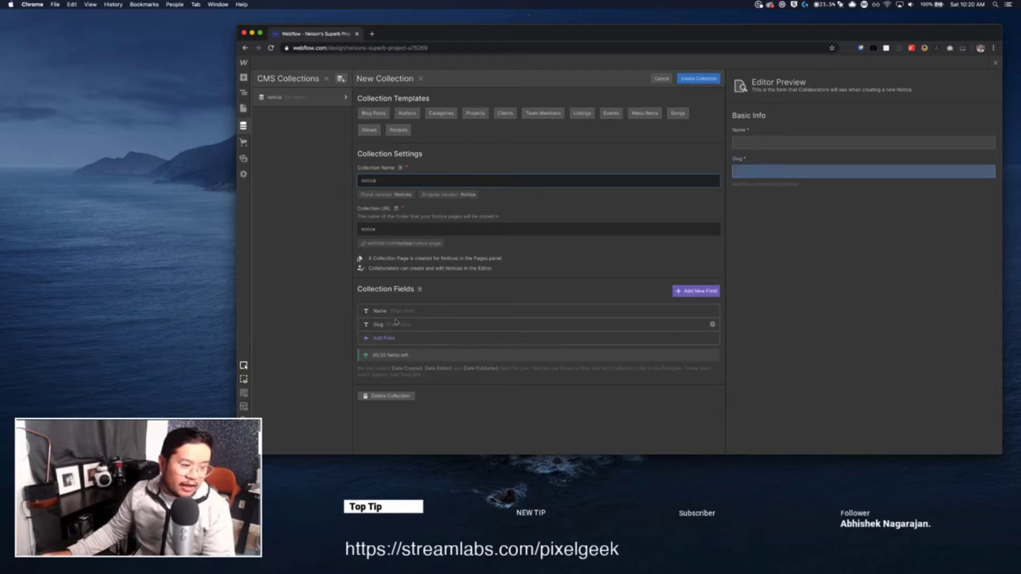
# Change the label of the collection's Name field to Temp Name and save the field.
pyautogui.moveTo(713, 312)
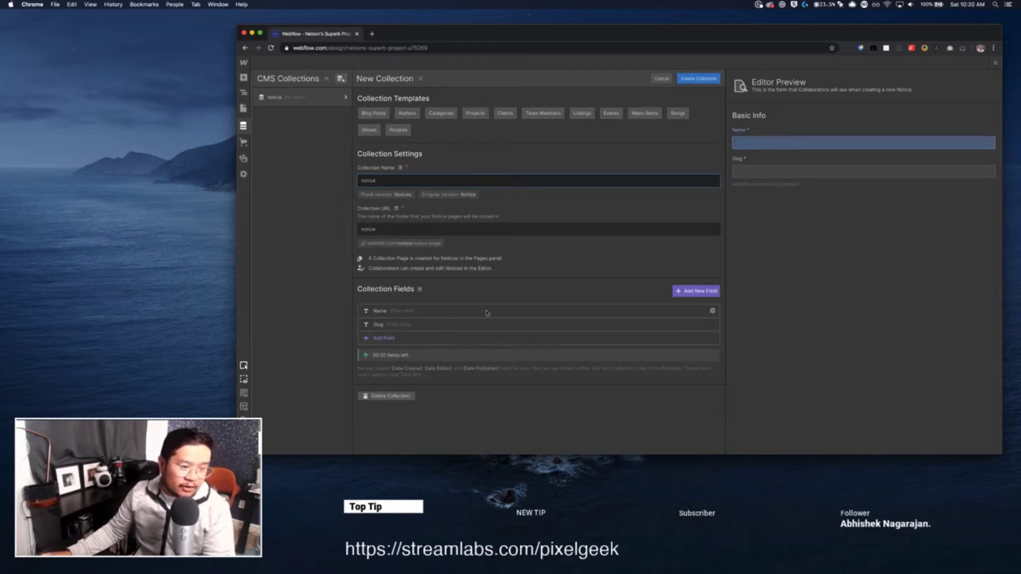
pyautogui.click(713, 312)
pyautogui.doubleClick(499, 335)
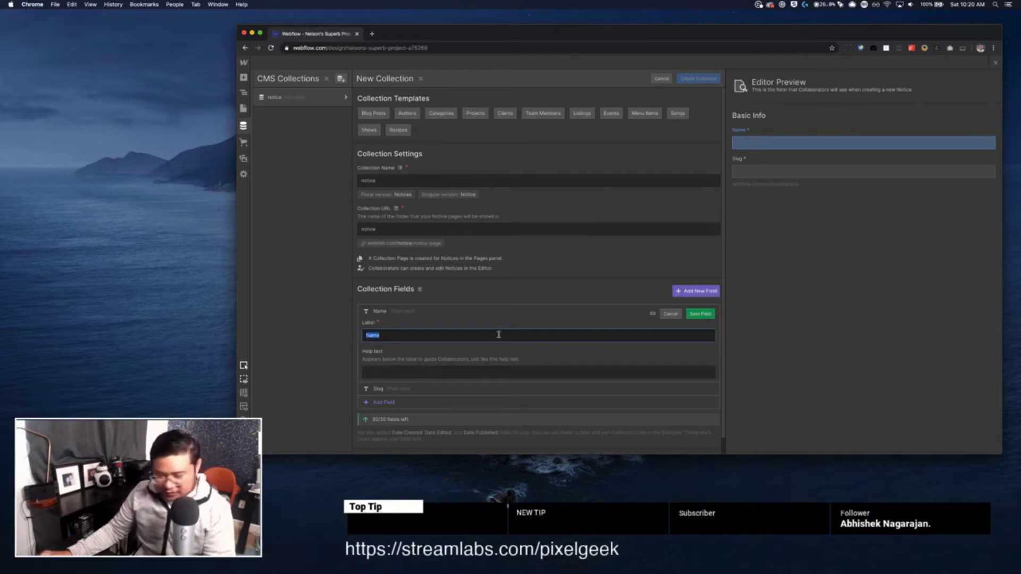
pyautogui.write('T')
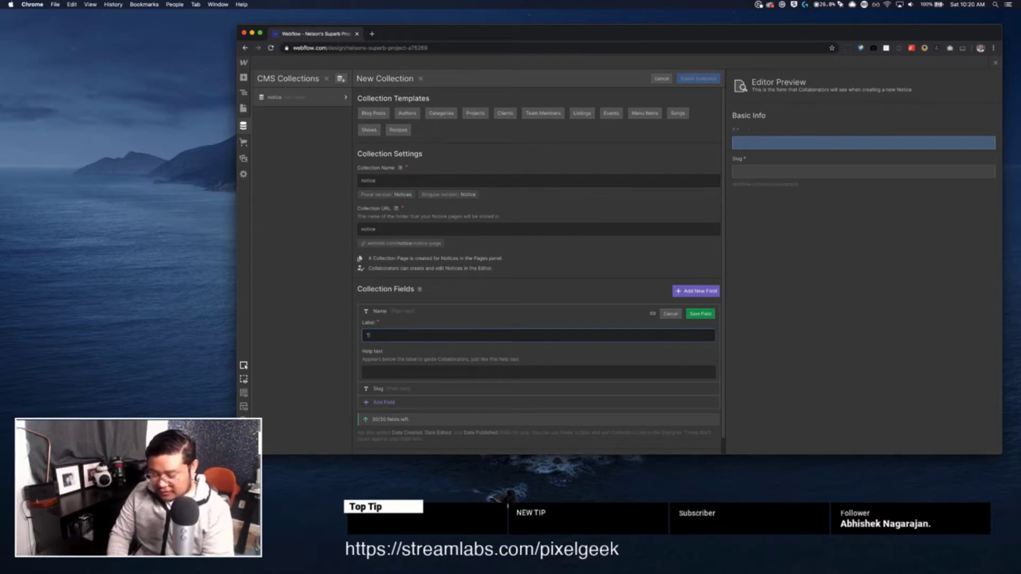
pyautogui.write('emp Name')
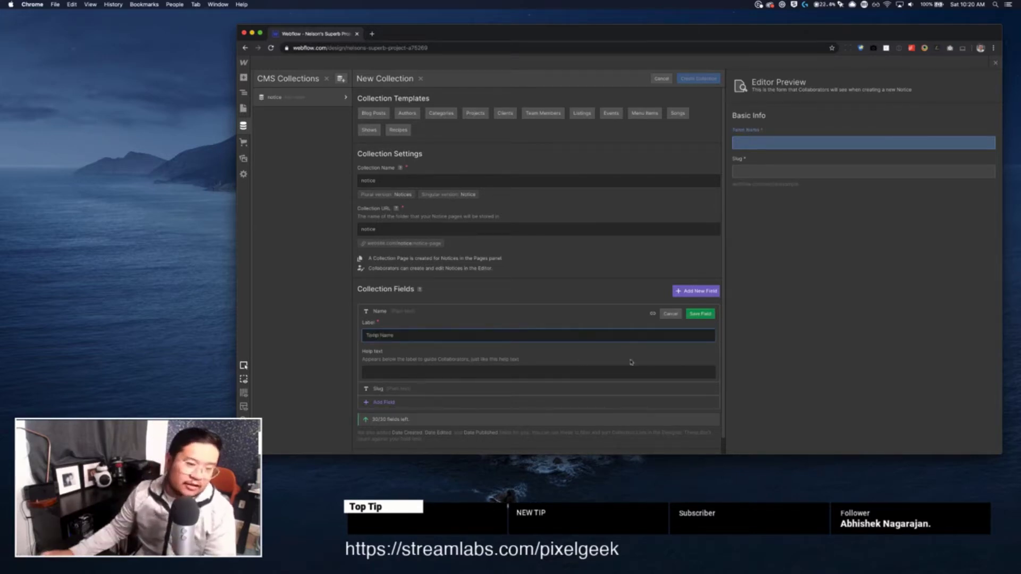
pyautogui.click(700, 315)
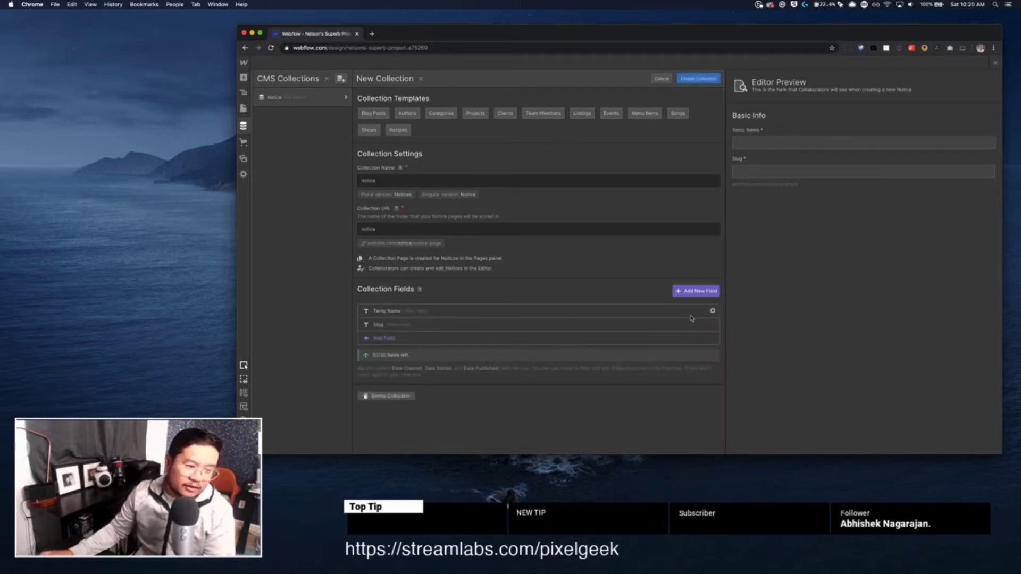
# Relabel the collection's first basic text field as Title and save it.
pyautogui.click(393, 339)
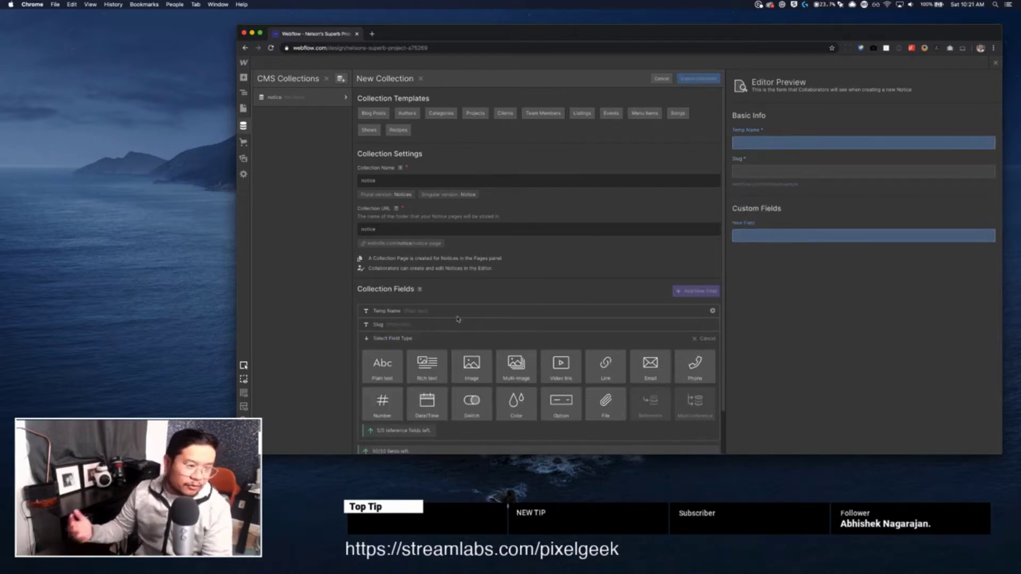
pyautogui.click(714, 313)
pyautogui.tripleClick(549, 331)
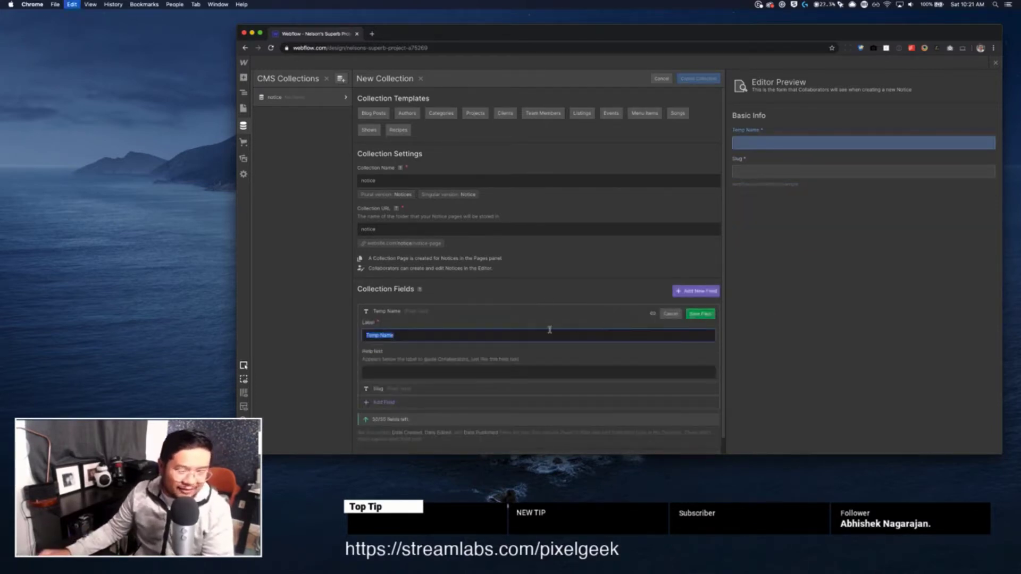
pyautogui.write('Title')
pyautogui.press('Return')
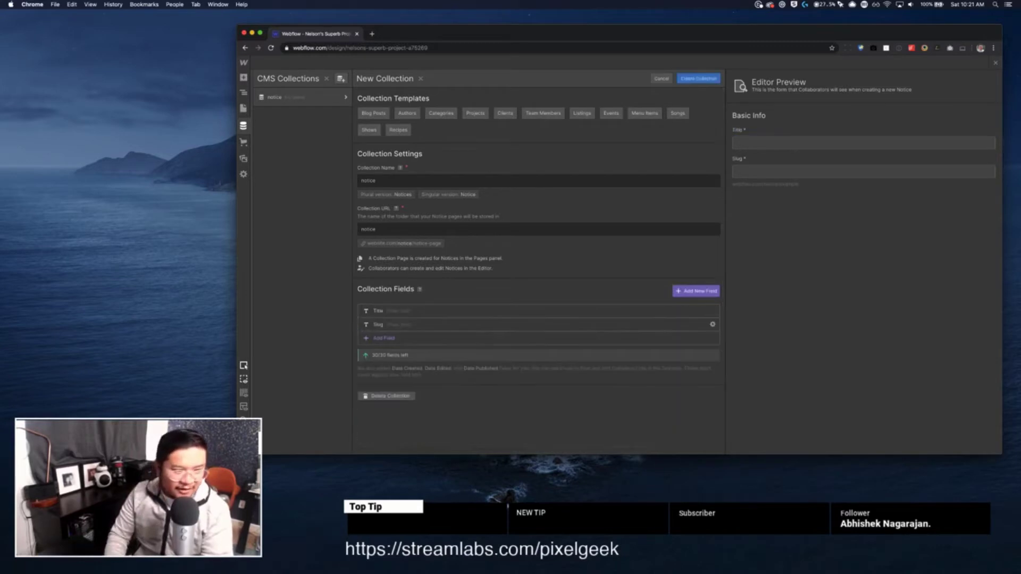
# Add a single-line plain text field to the collection with a maximum character count of 140.
pyautogui.click(388, 339)
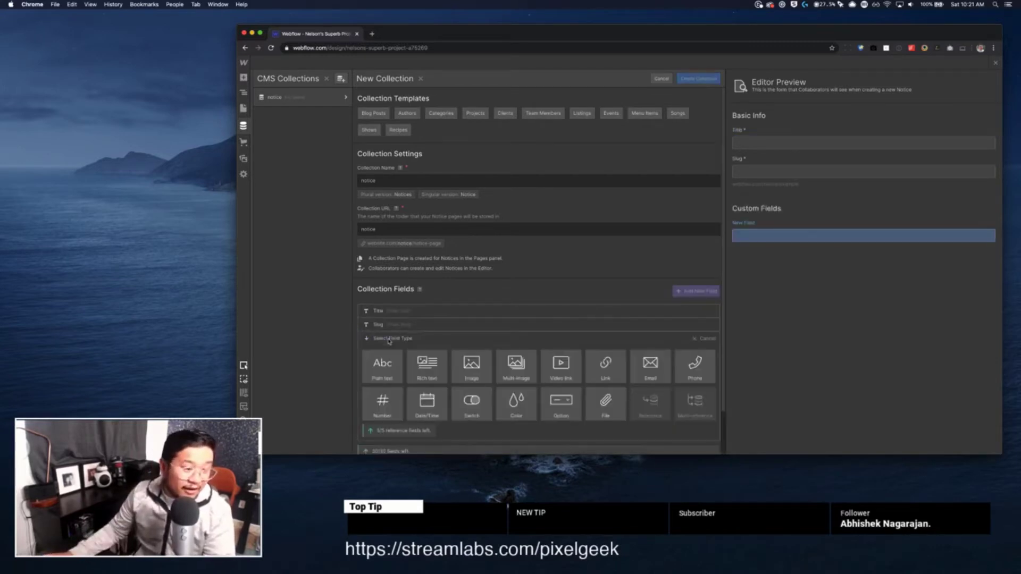
pyautogui.click(386, 372)
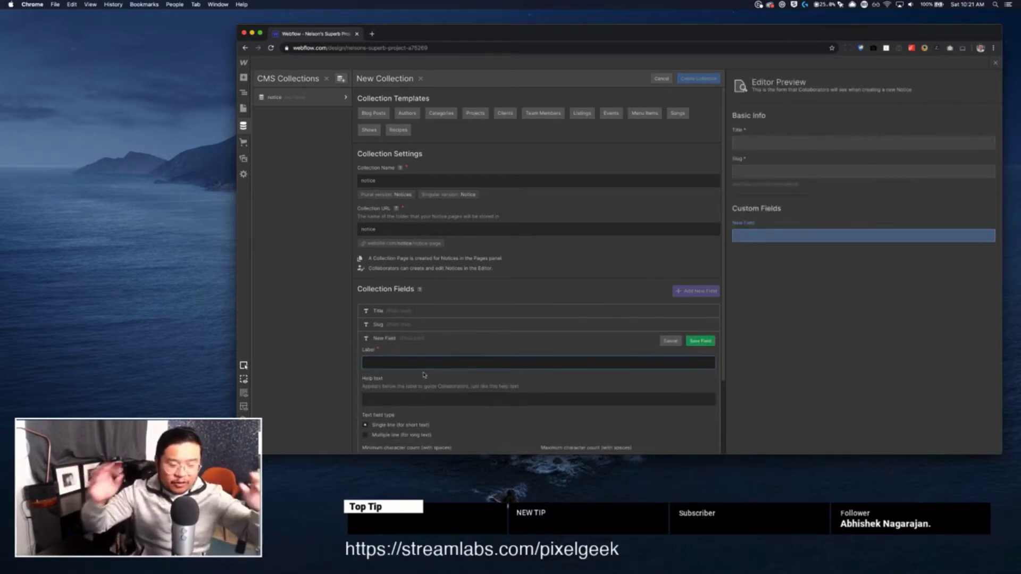
pyautogui.scroll(-3, 542, 345)
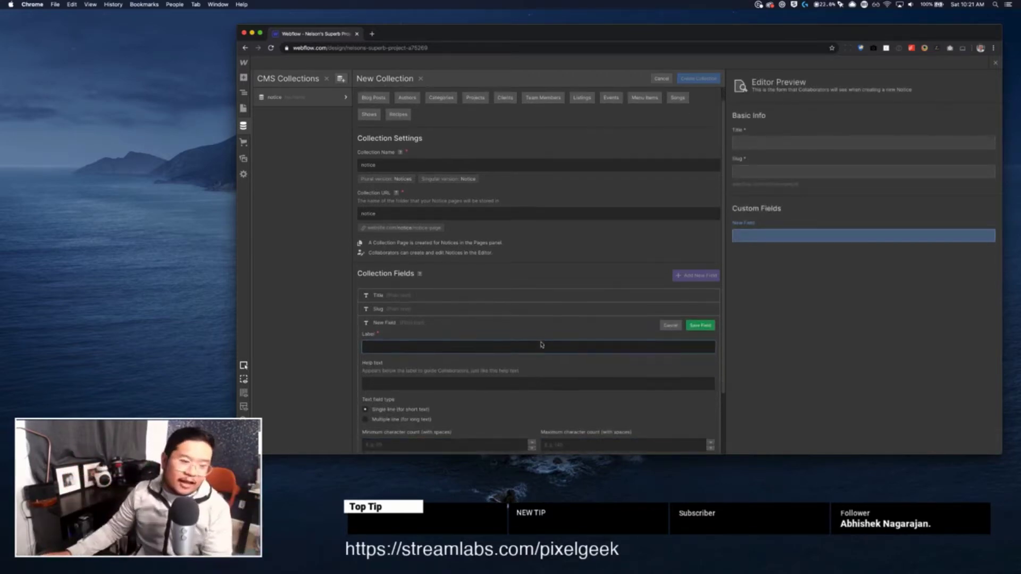
pyautogui.click(585, 425)
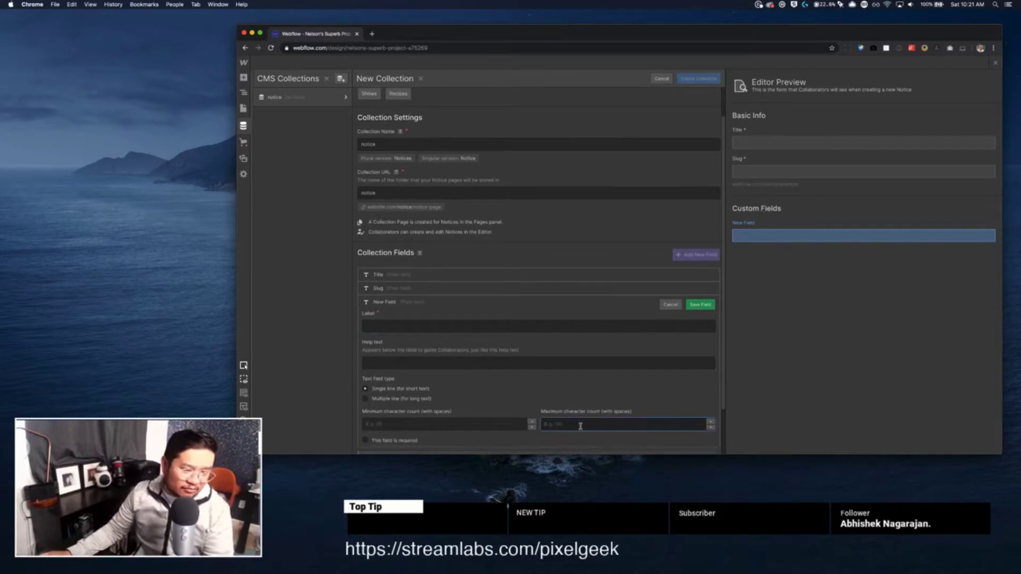
pyautogui.write('140')
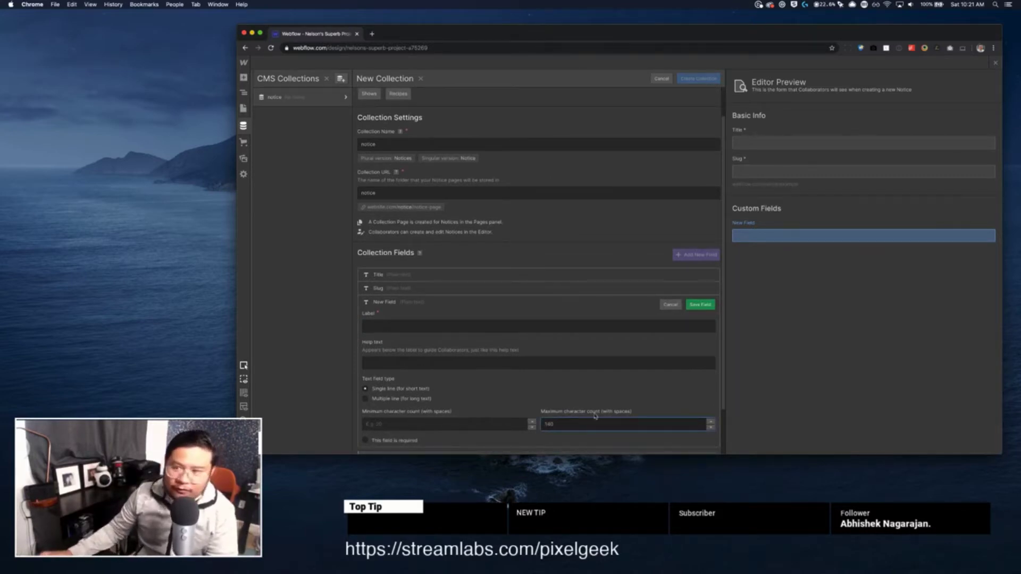
pyautogui.scroll(-3, 591, 420)
pyautogui.scroll(-1, 594, 416)
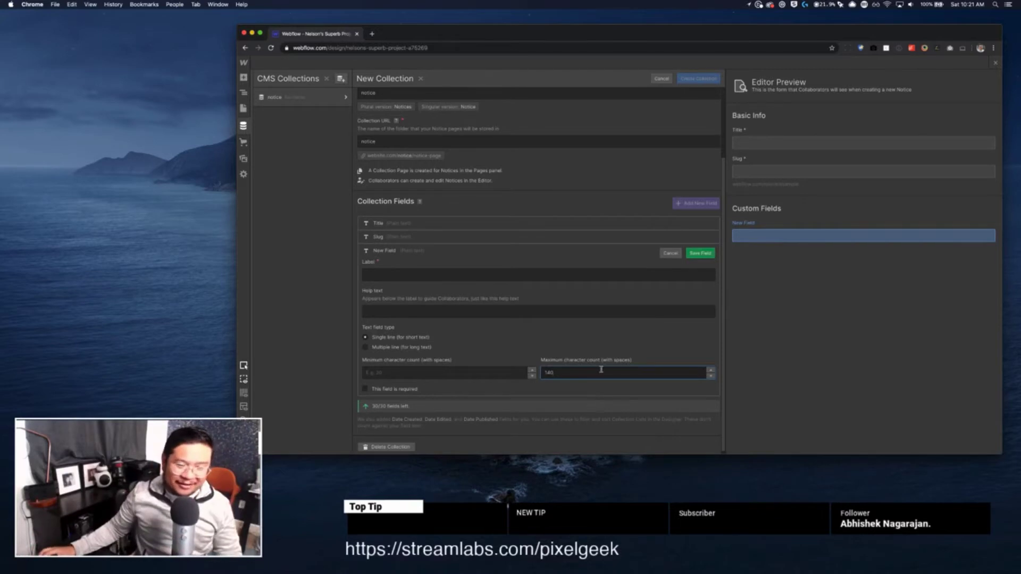
# Label the new plain text field Notice Message and save it.
pyautogui.click(416, 271)
pyautogui.write('M')
pyautogui.press('BackSpace')
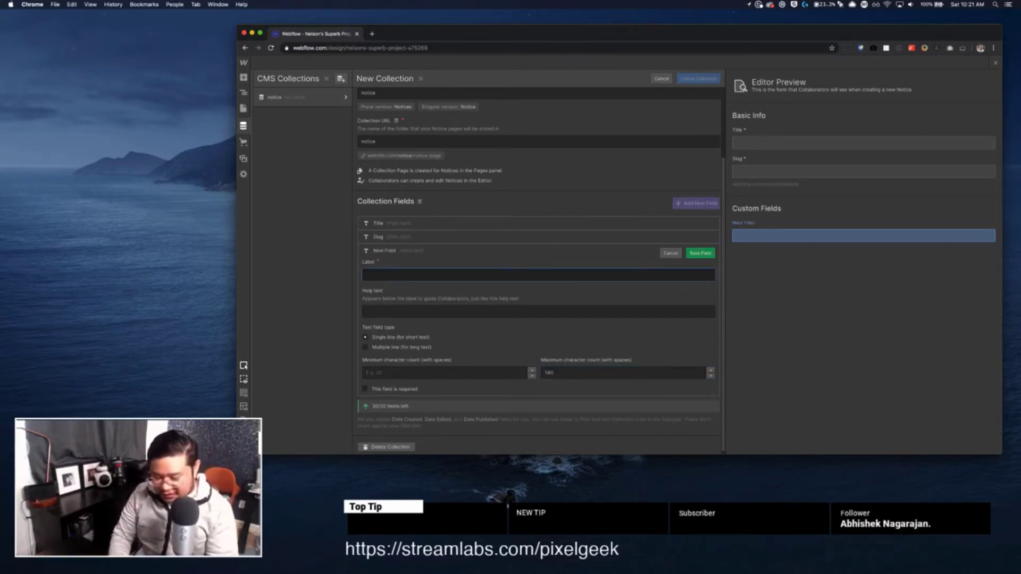
pyautogui.write('Notice Mess')
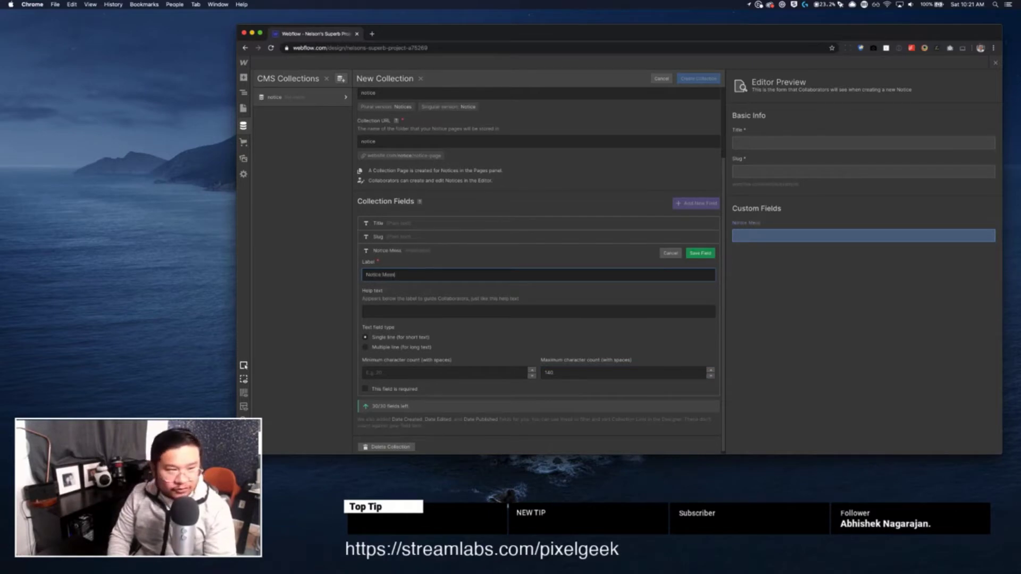
pyautogui.write('age')
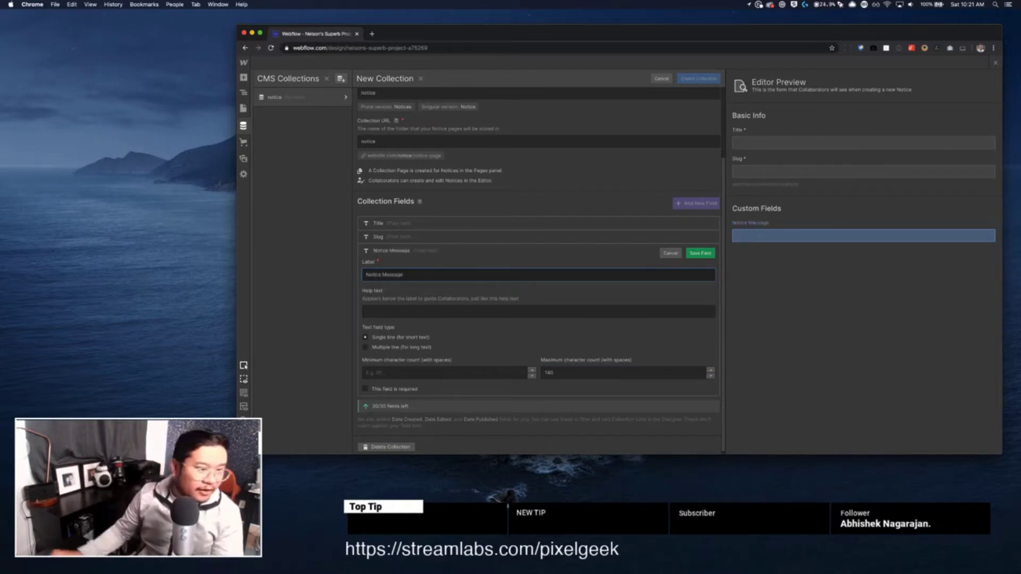
pyautogui.click(694, 255)
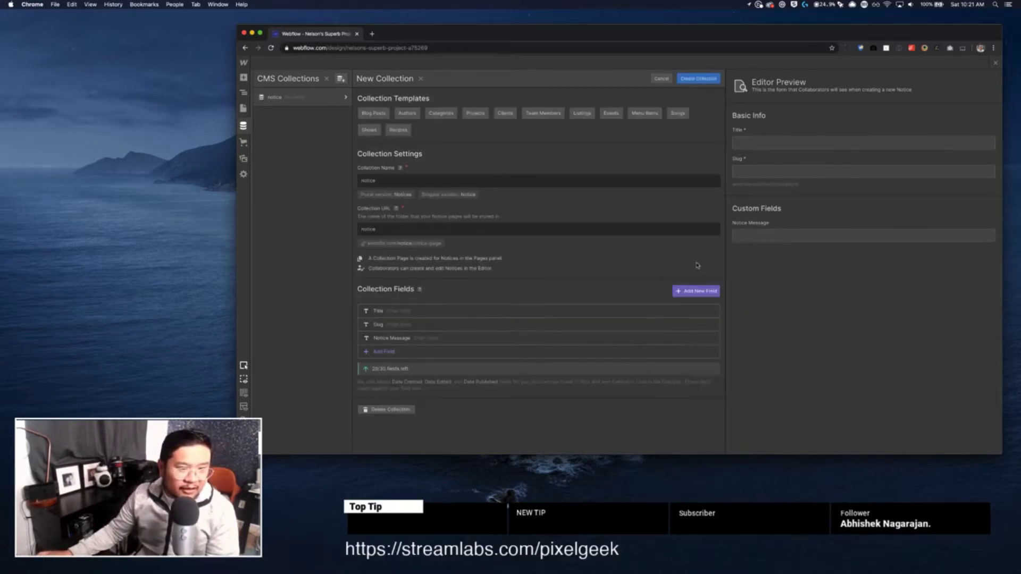
# Add an image field labelled modal image to the collection and save it.
pyautogui.click(432, 353)
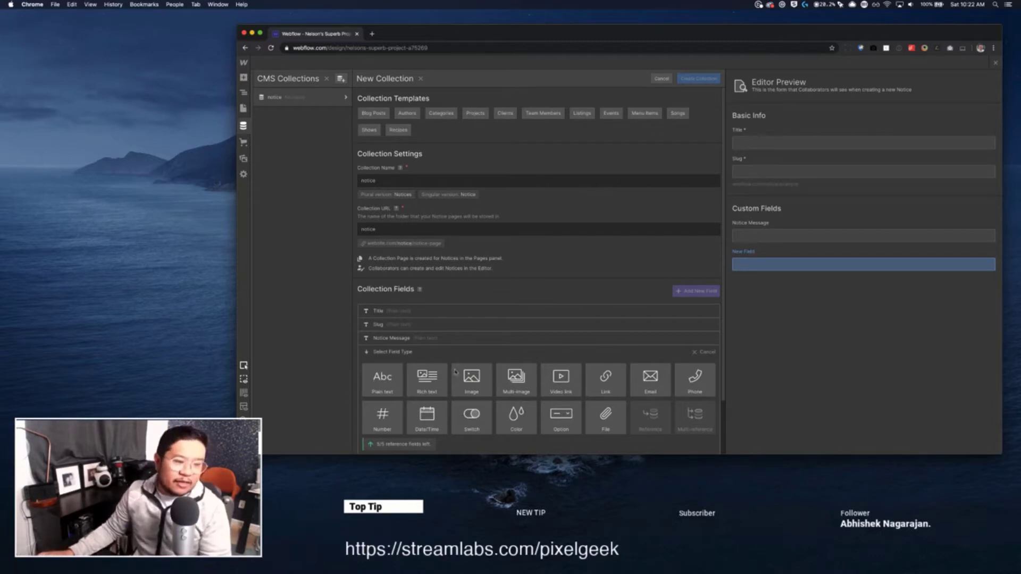
pyautogui.click(469, 388)
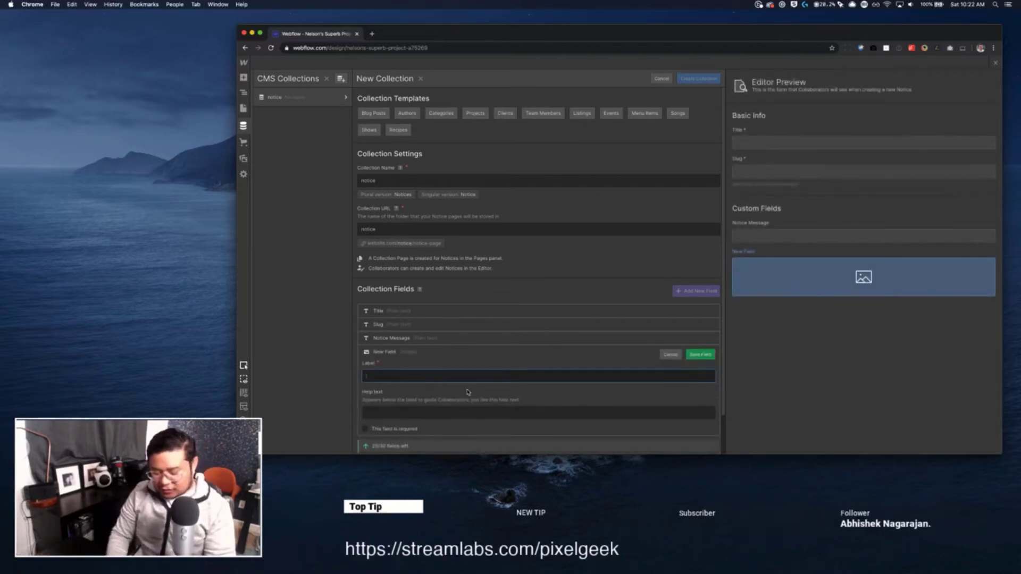
pyautogui.write('modal image')
pyautogui.press('Return')
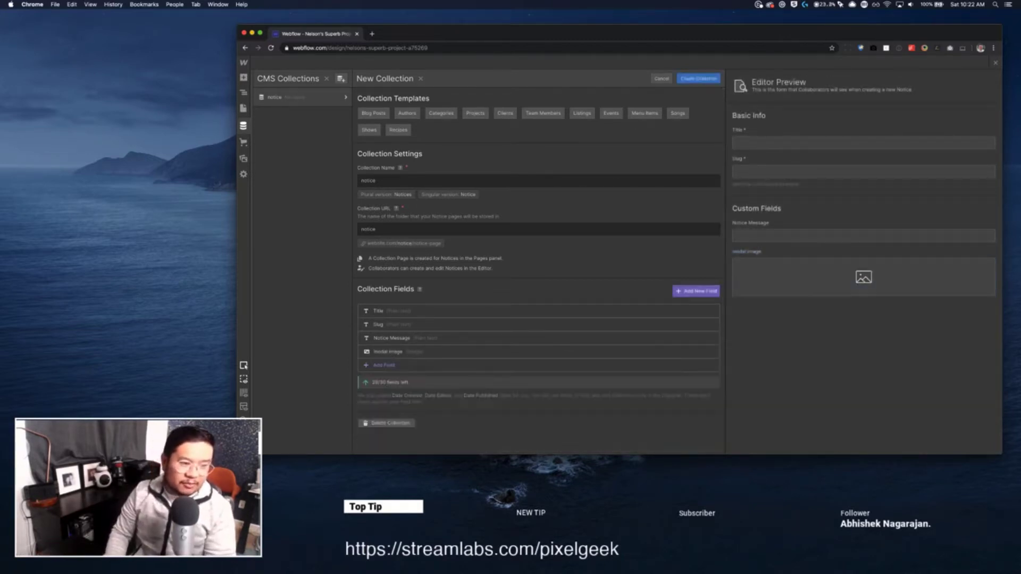
# Add a single-line plain text field labelled Short Message to the collection and save it.
pyautogui.click(509, 366)
pyautogui.scroll(-2, 509, 344)
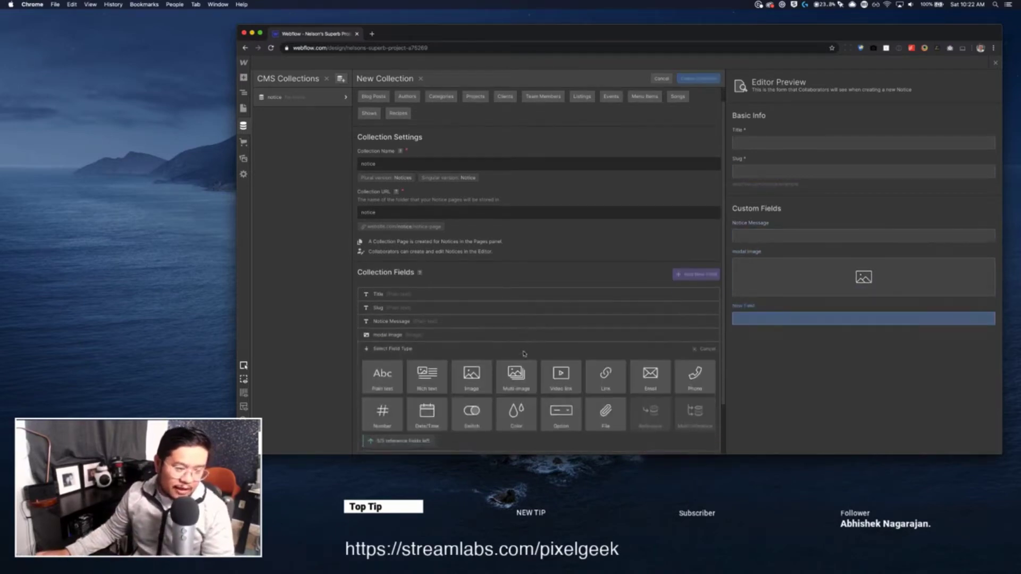
pyautogui.moveTo(488, 391)
pyautogui.scroll(-1, 487, 391)
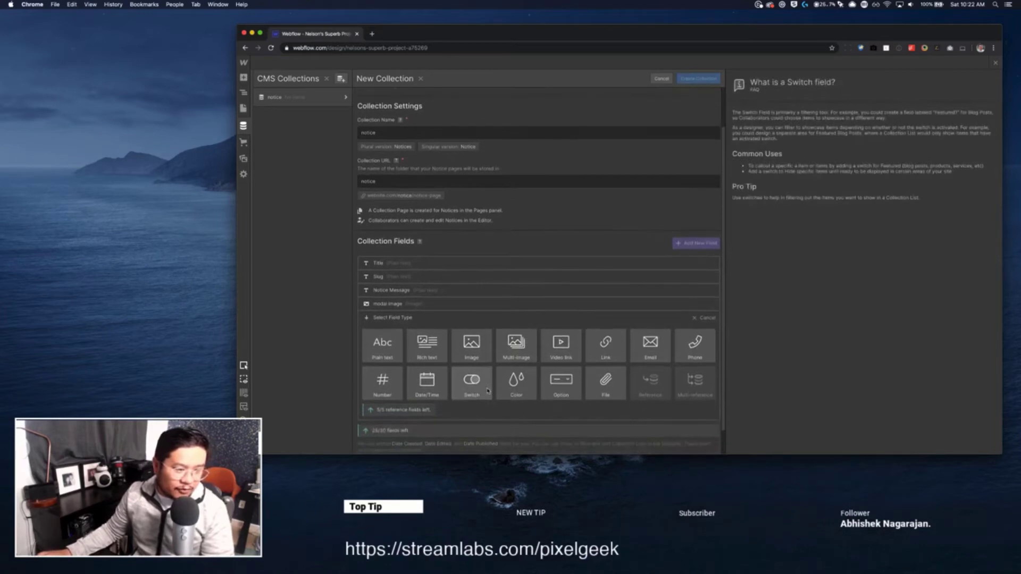
pyautogui.click(383, 346)
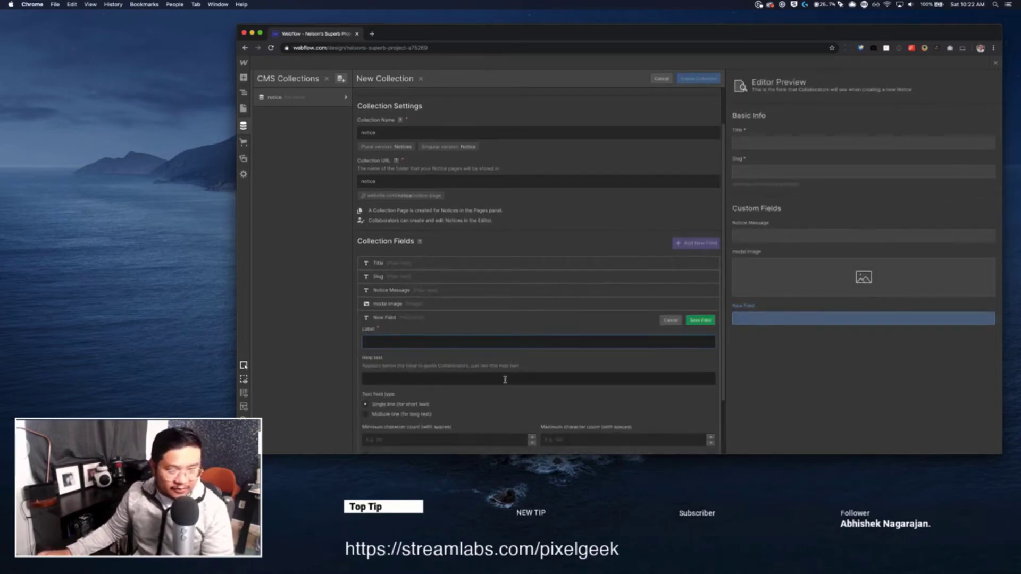
pyautogui.write('Short')
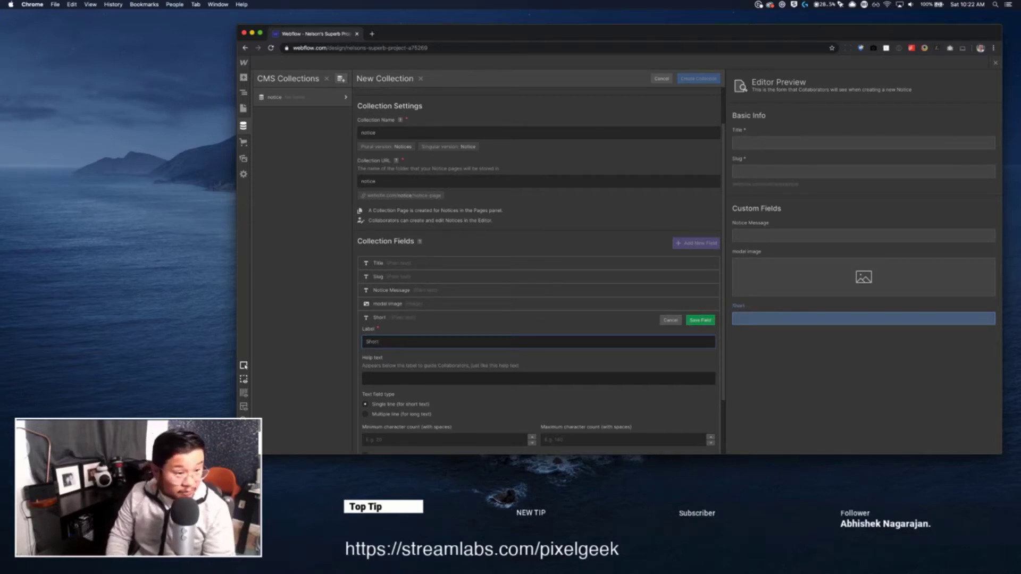
pyautogui.write(' Message')
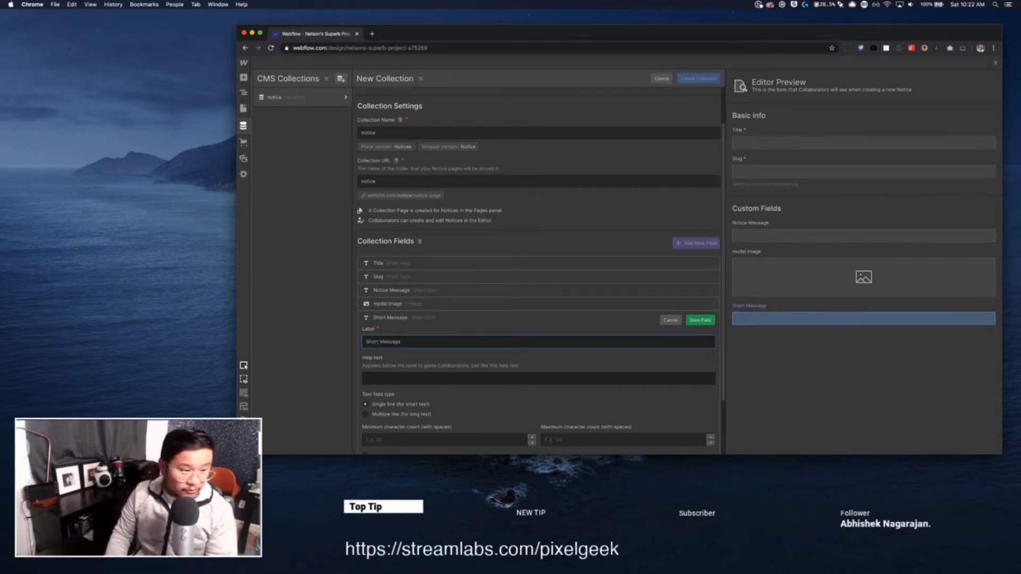
pyautogui.scroll(-2, 515, 348)
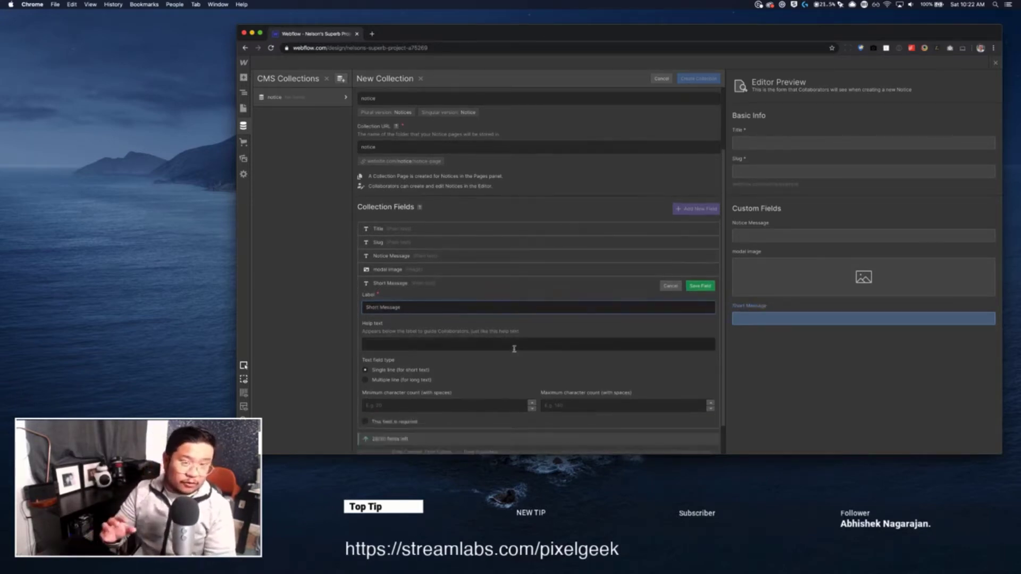
pyautogui.press('Return')
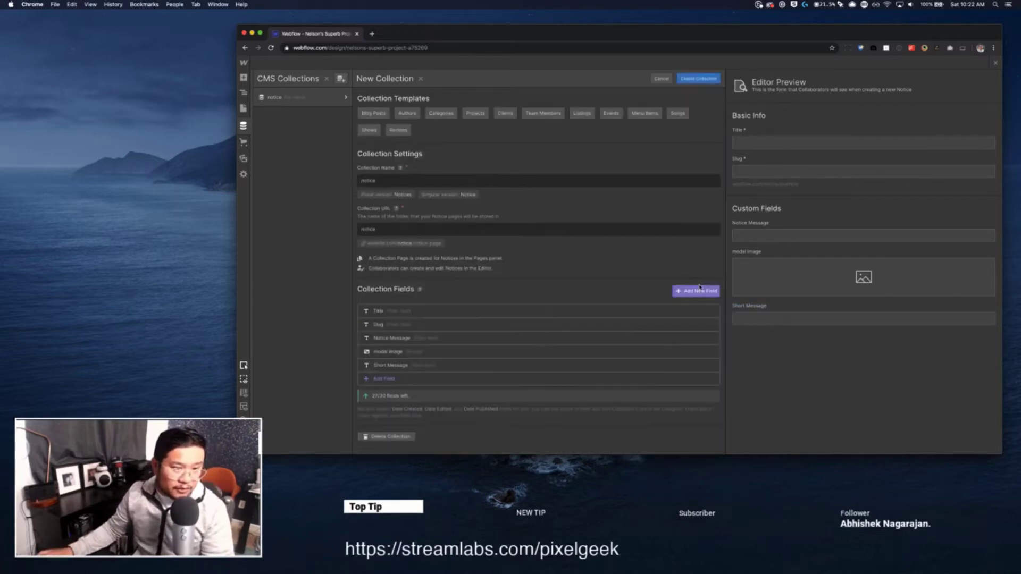
# Add a rich text field labelled Notice Details to the collection and save it.
pyautogui.click(401, 382)
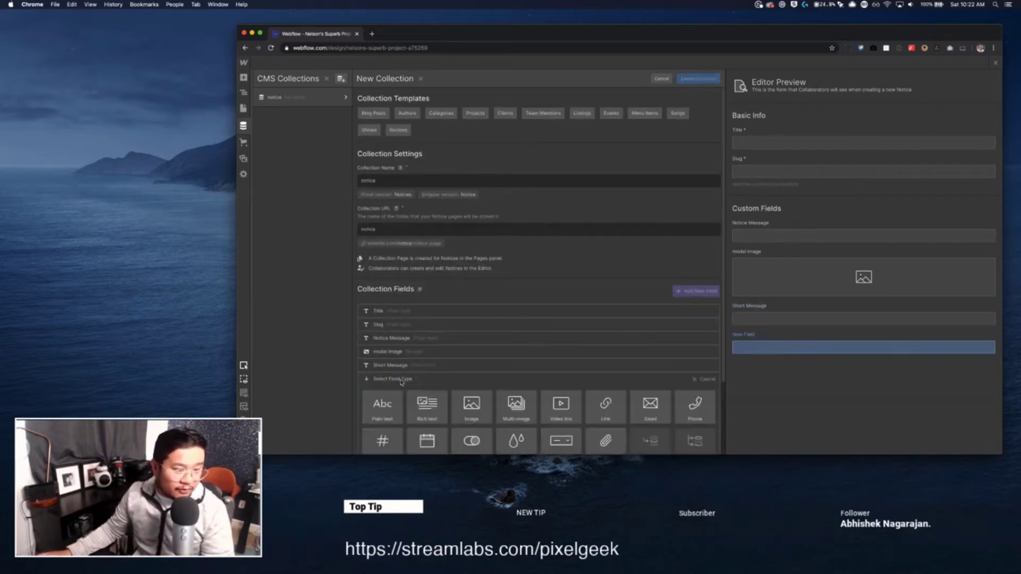
pyautogui.scroll(-3, 510, 372)
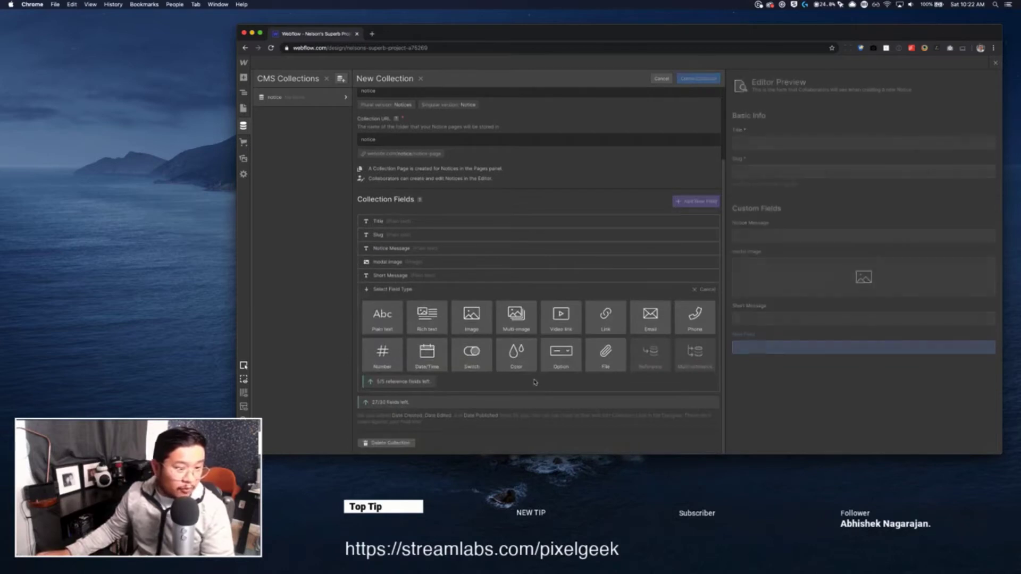
pyautogui.click(430, 326)
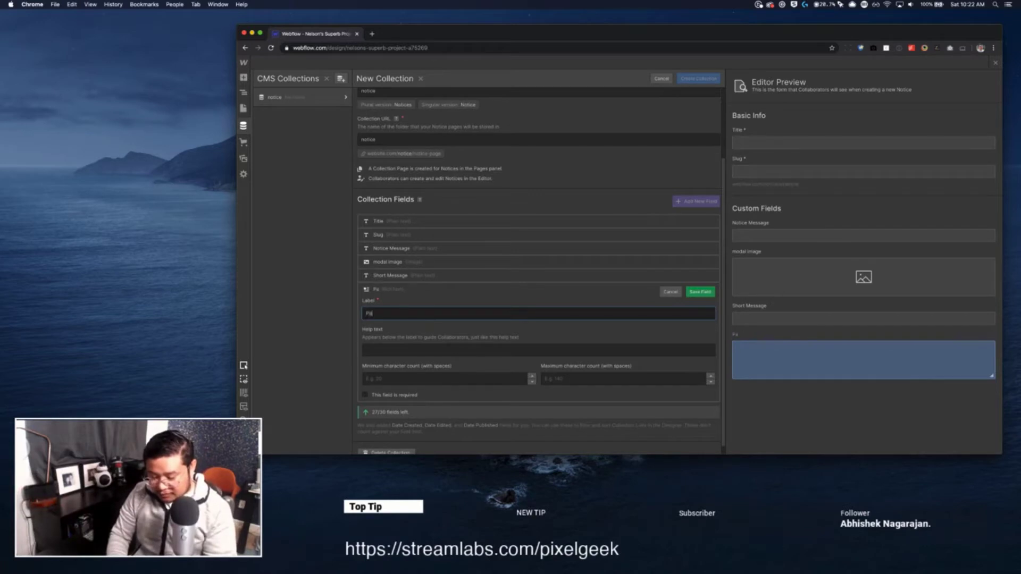
pyautogui.write('Notice Detai')
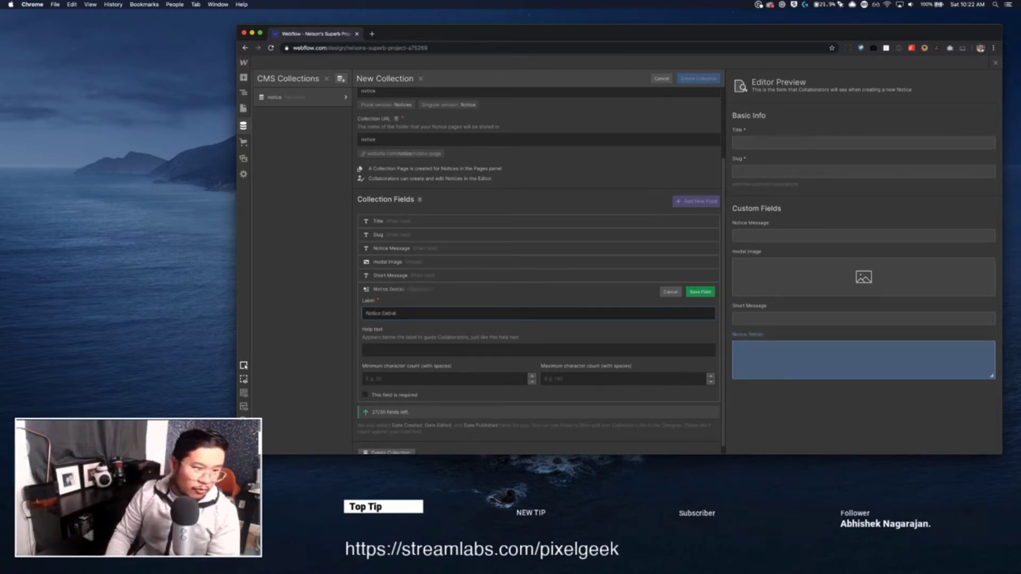
pyautogui.write('ls')
pyautogui.press('Return')
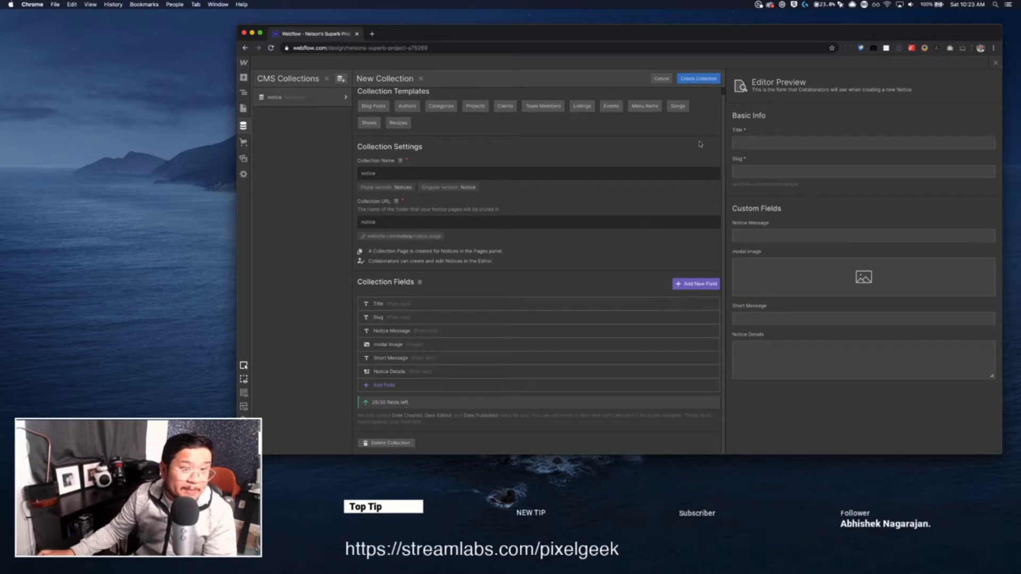
# Add a switch field labelled "Should this notice be on?" to the collection and save it.
pyautogui.click(384, 385)
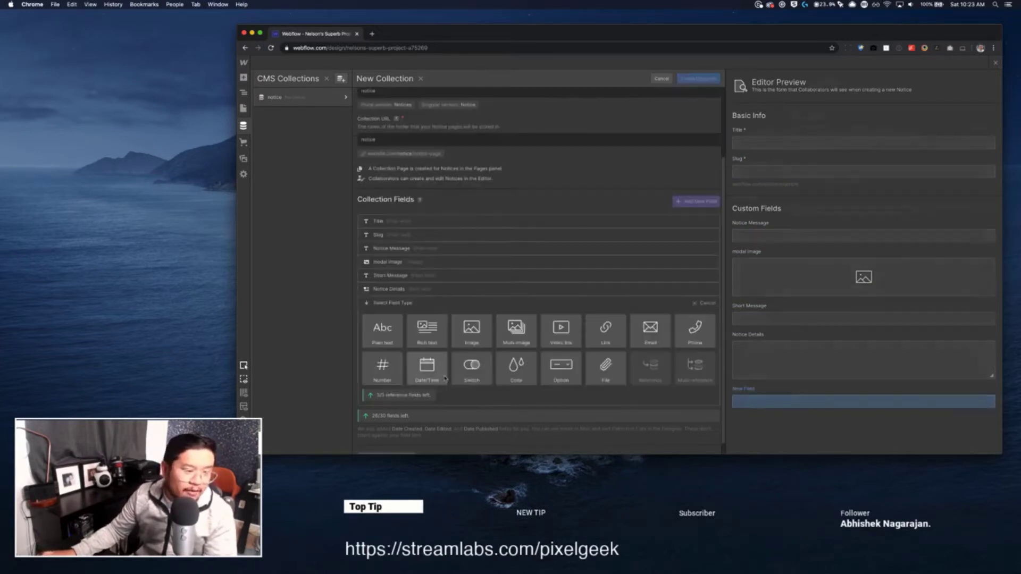
pyautogui.click(467, 376)
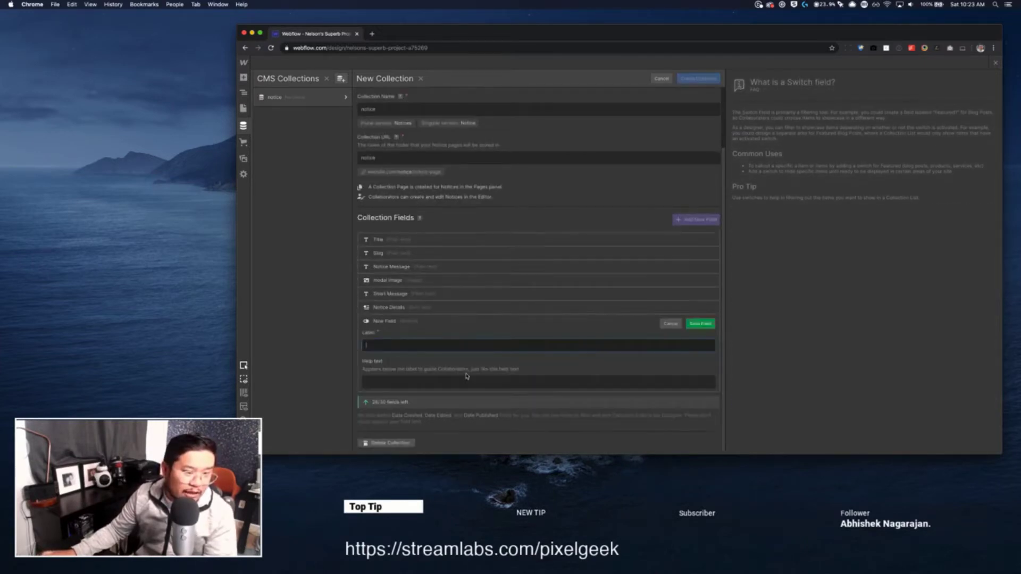
pyautogui.write('Turn on')
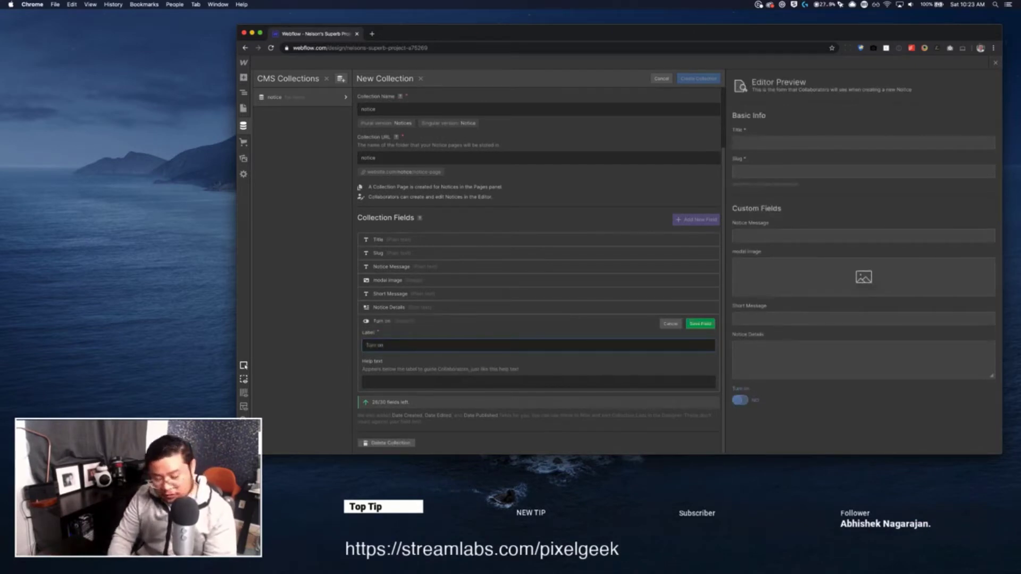
pyautogui.press('super+a')
pyautogui.write('Should in')
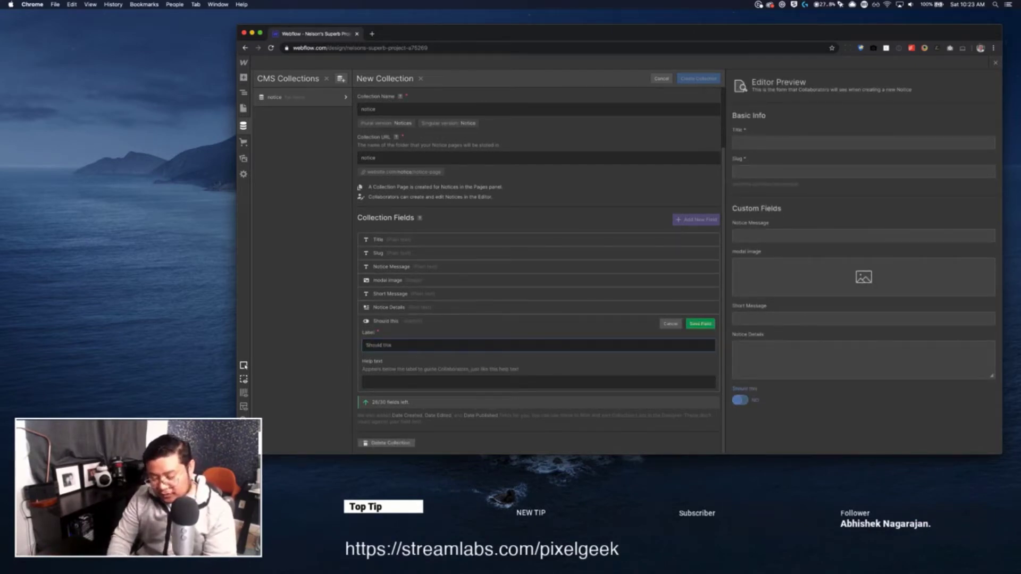
pyautogui.write('is notice be on?')
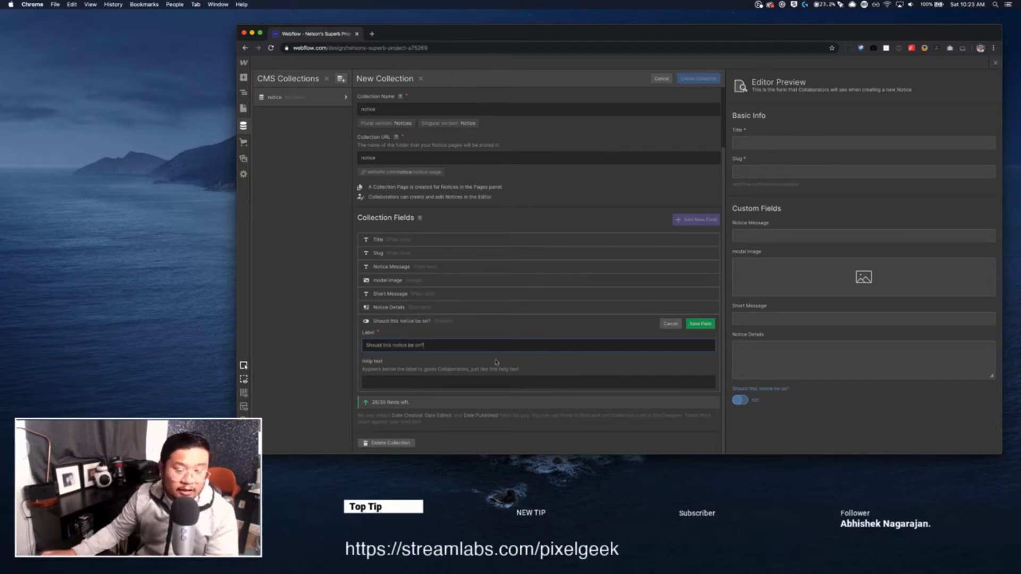
pyautogui.click(700, 325)
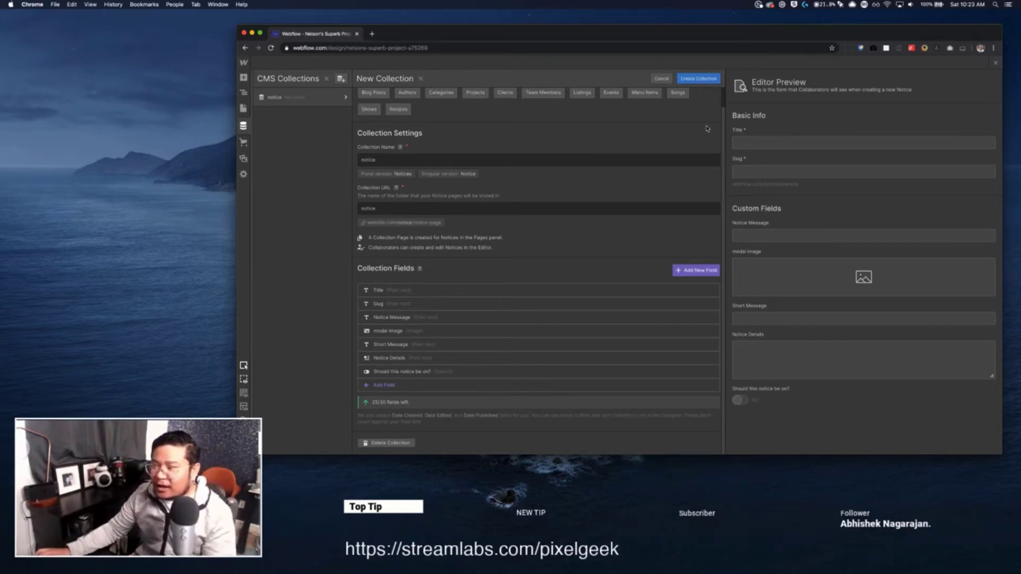
# Create the notice collection and generate 5 dummy items in it.
pyautogui.click(702, 81)
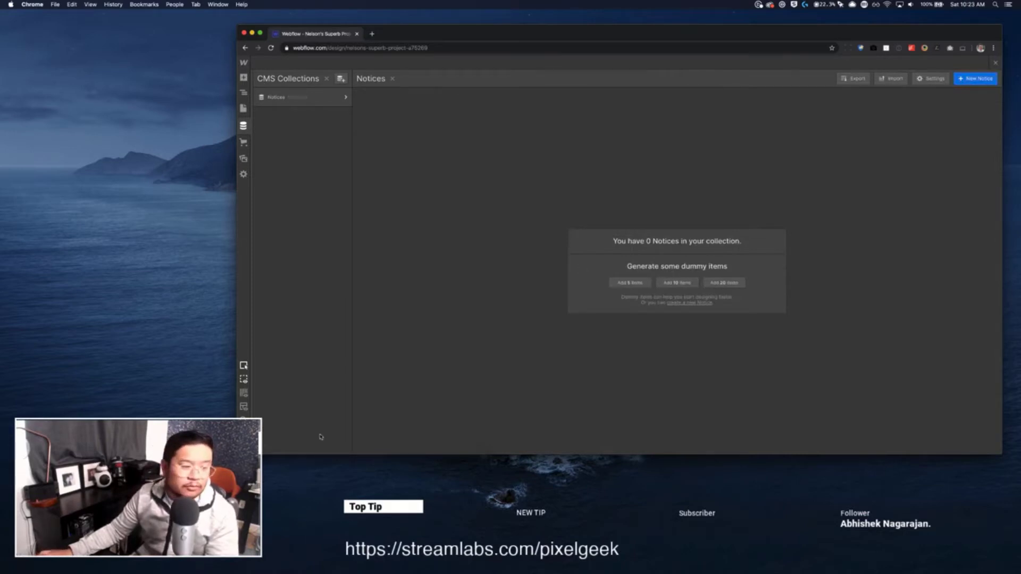
pyautogui.click(641, 285)
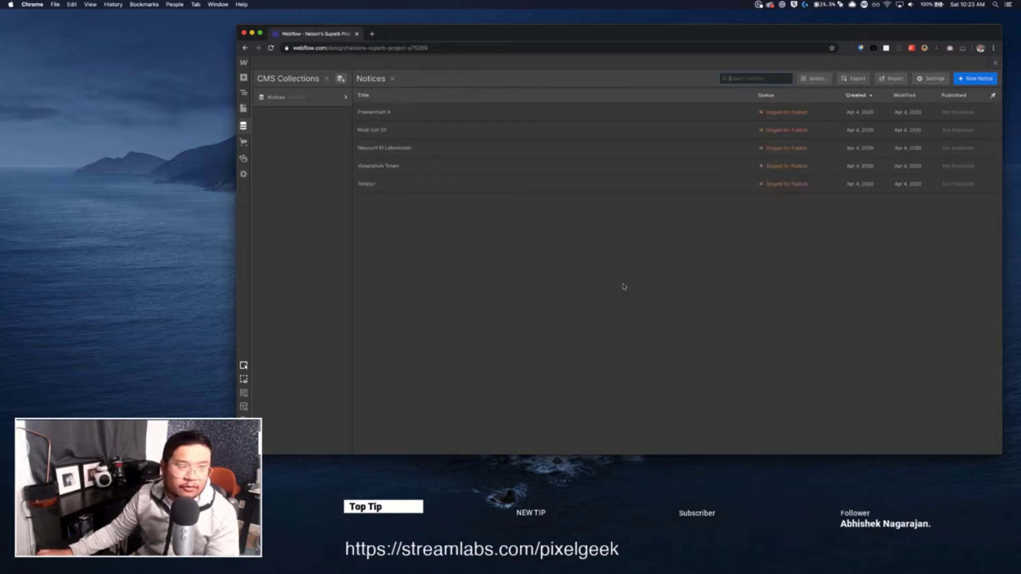
# Delete all dummy notices from the collection except Nesciunt Et Laboriosam.
pyautogui.click(812, 78)
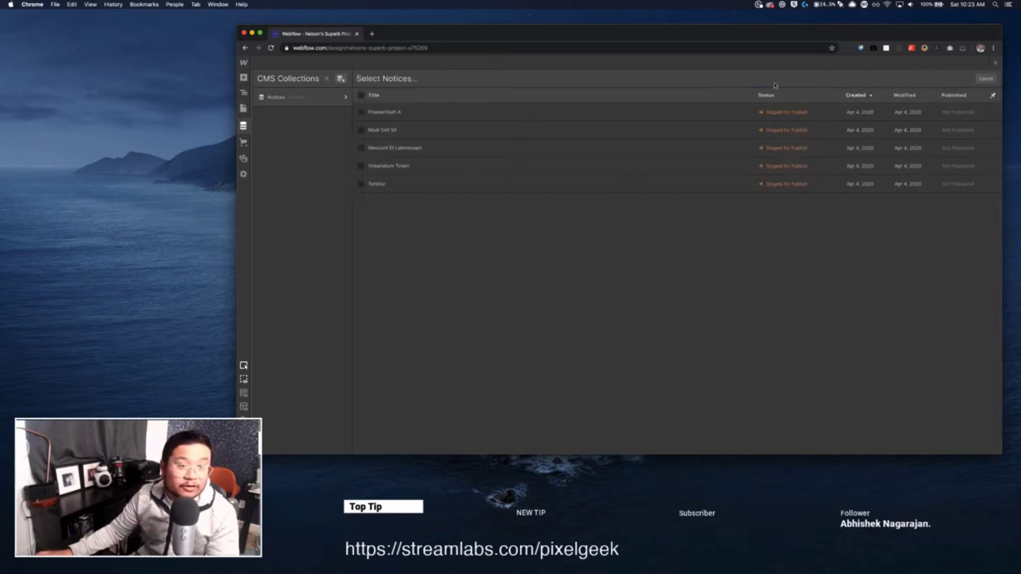
pyautogui.click(361, 131)
pyautogui.click(361, 148)
pyautogui.click(361, 166)
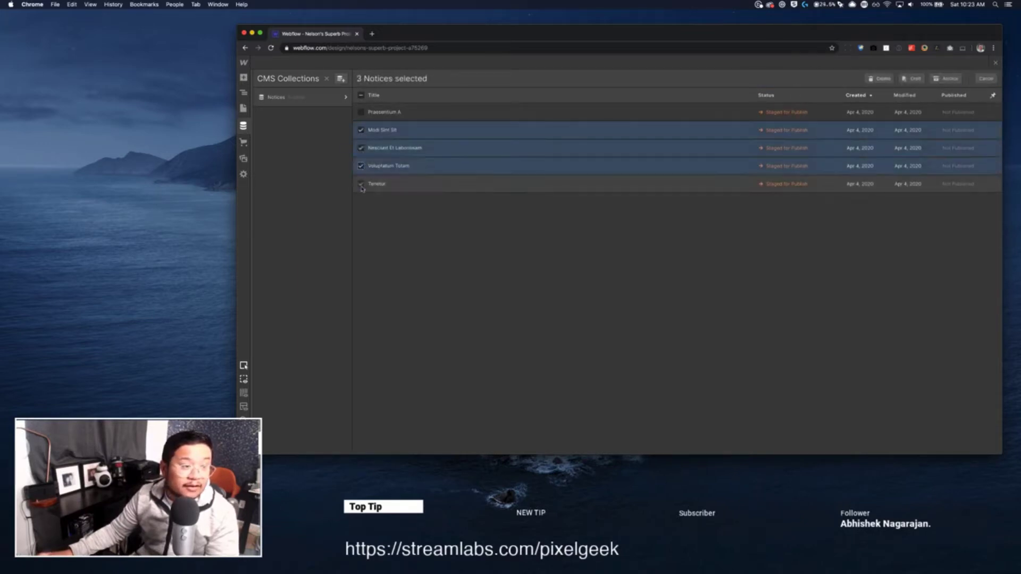
pyautogui.click(361, 130)
pyautogui.click(361, 166)
pyautogui.click(361, 184)
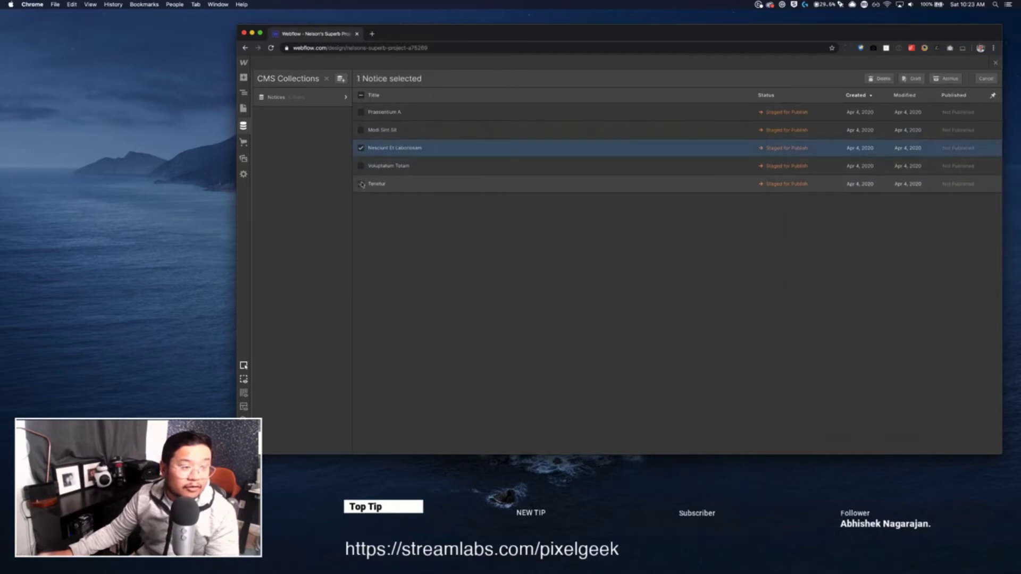
pyautogui.click(361, 148)
pyautogui.click(361, 112)
pyautogui.click(361, 130)
pyautogui.click(361, 166)
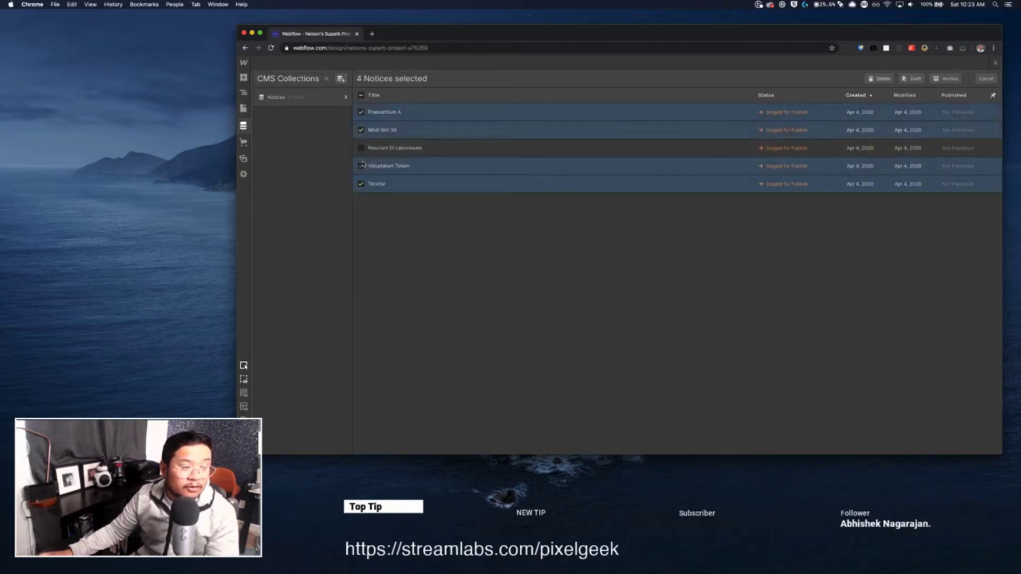
pyautogui.click(880, 78)
pyautogui.click(685, 278)
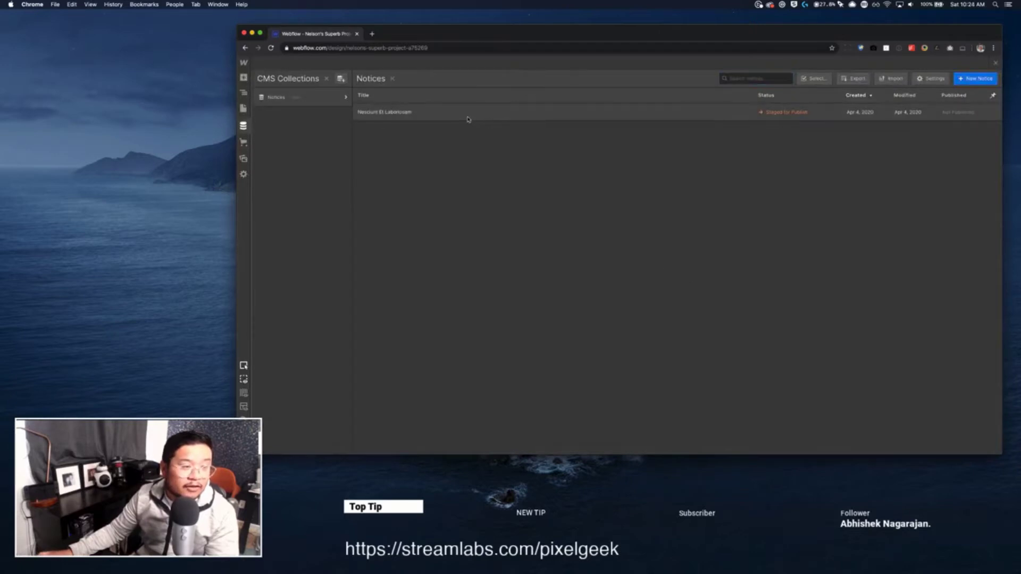
# Open the Nesciunt Et Laboriosam notice and check its Notice Message and Short Message placeholder text.
pyautogui.click(468, 118)
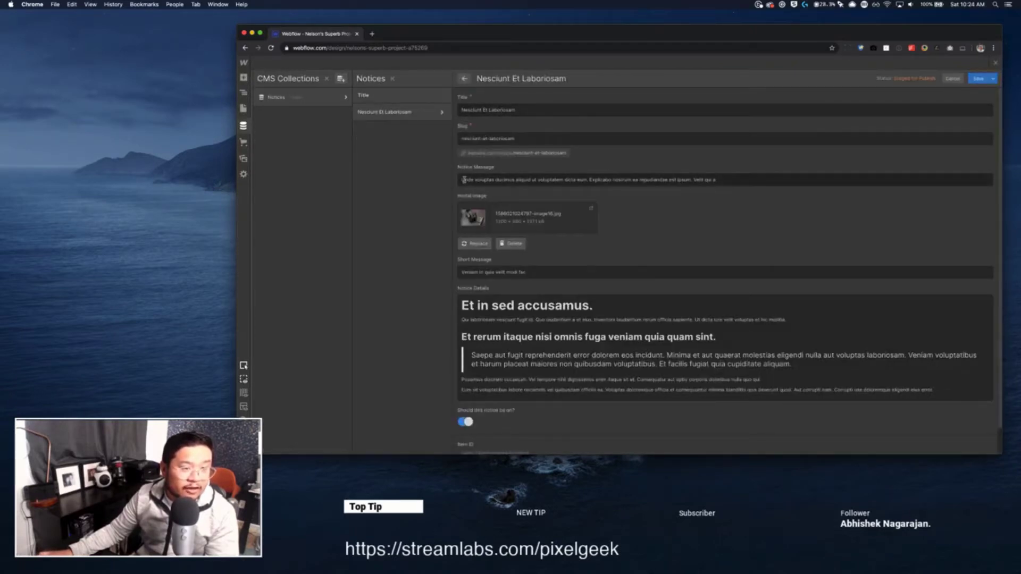
pyautogui.moveTo(464, 180); pyautogui.dragTo(771, 189)
pyautogui.click(596, 276)
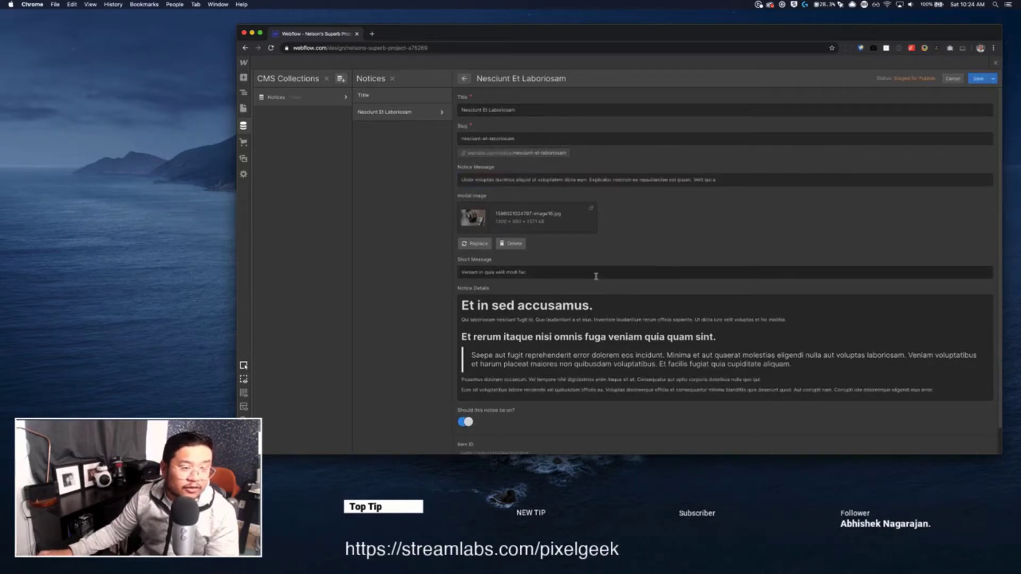
pyautogui.scroll(-1, 596, 276)
pyautogui.click(611, 255)
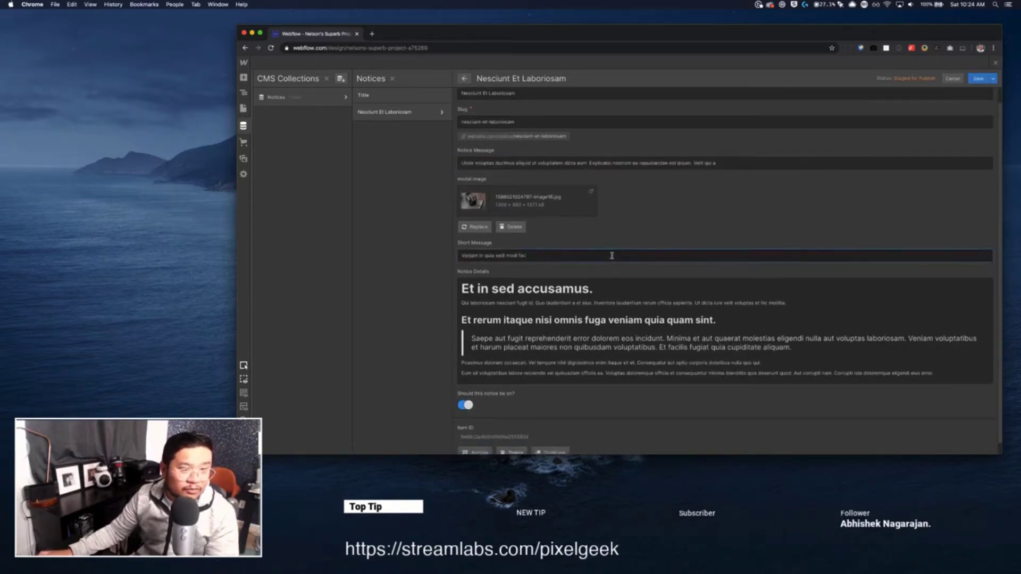
pyautogui.tripleClick(644, 166)
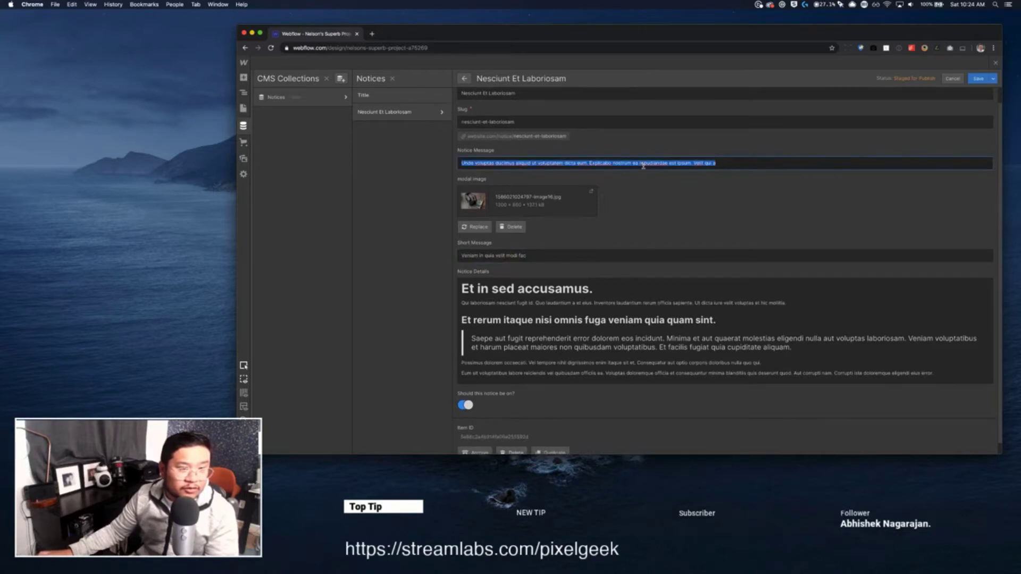
# Open lipsum.pro in a new browser tab and generate 3 sentences of placeholder text.
pyautogui.click(371, 34)
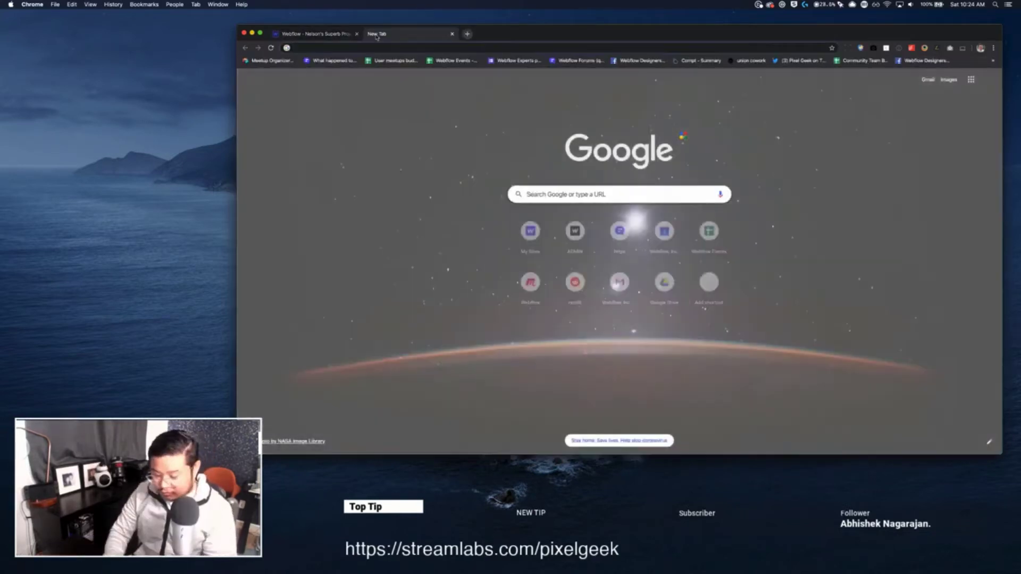
pyautogui.write('lipsum.p')
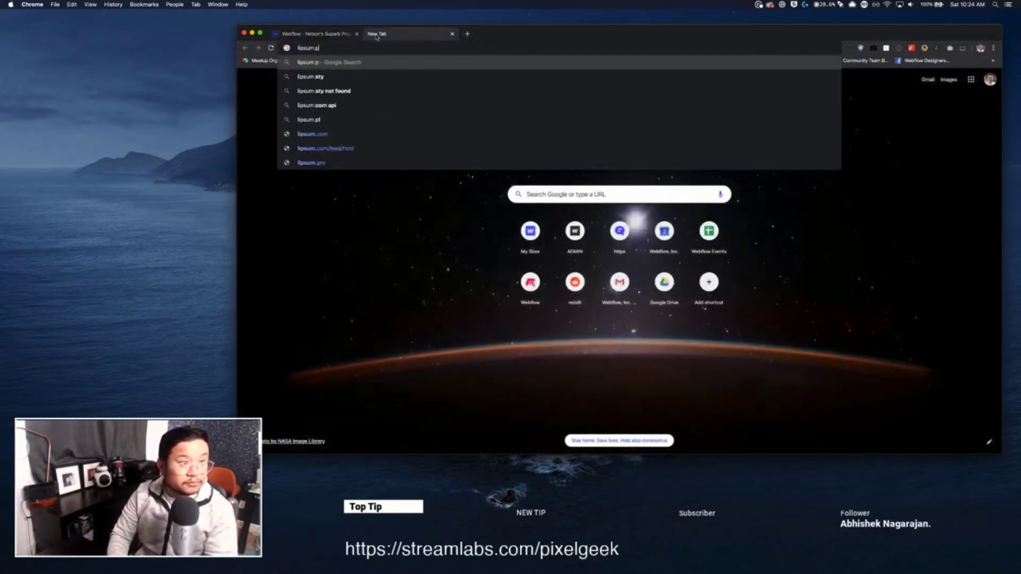
pyautogui.write('ro')
pyautogui.press('Return')
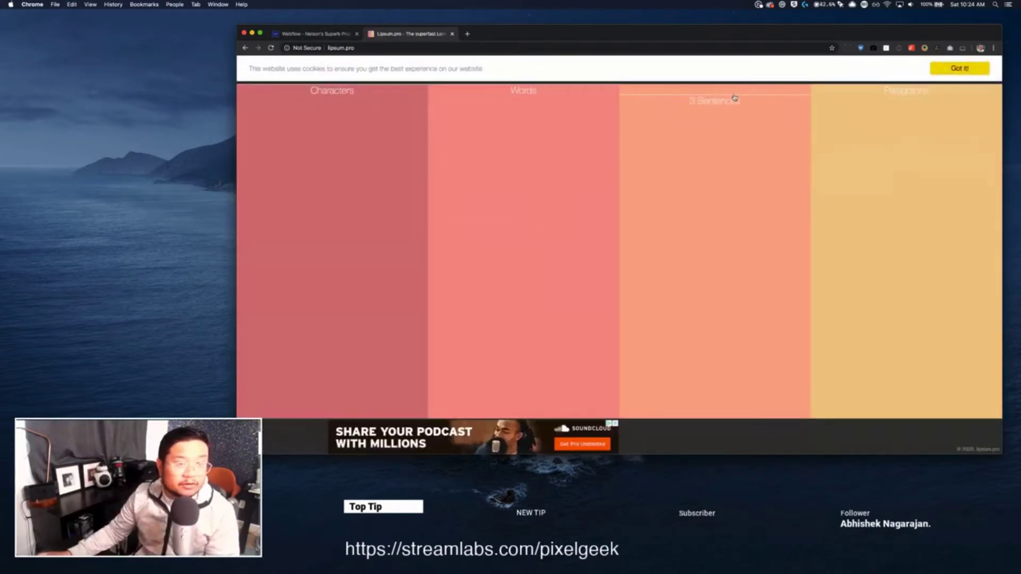
pyautogui.click(734, 100)
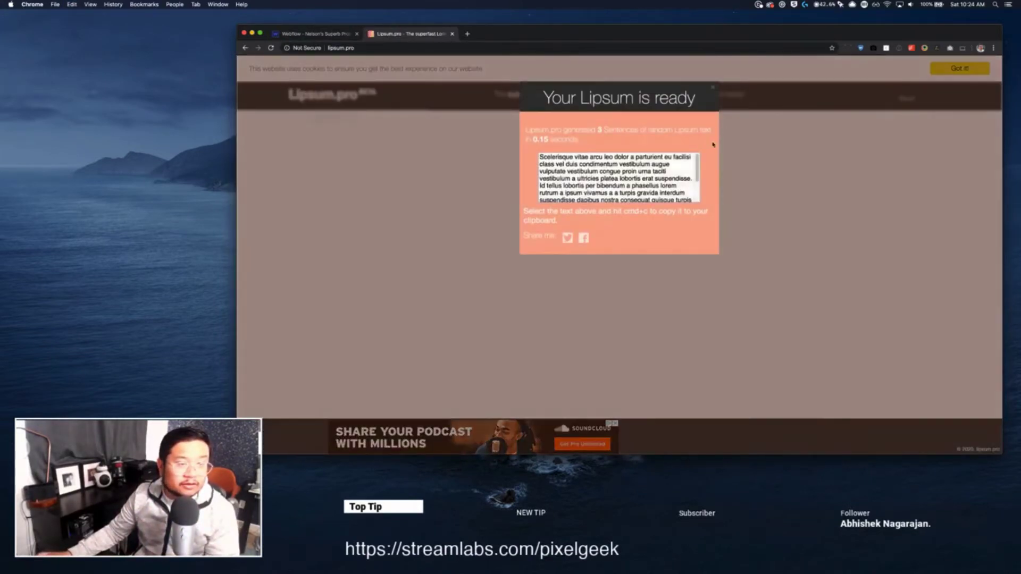
# Copy all the generated sentences and replace the notice's Short Message with them in Webflow.
pyautogui.moveTo(692, 179); pyautogui.dragTo(687, 205)
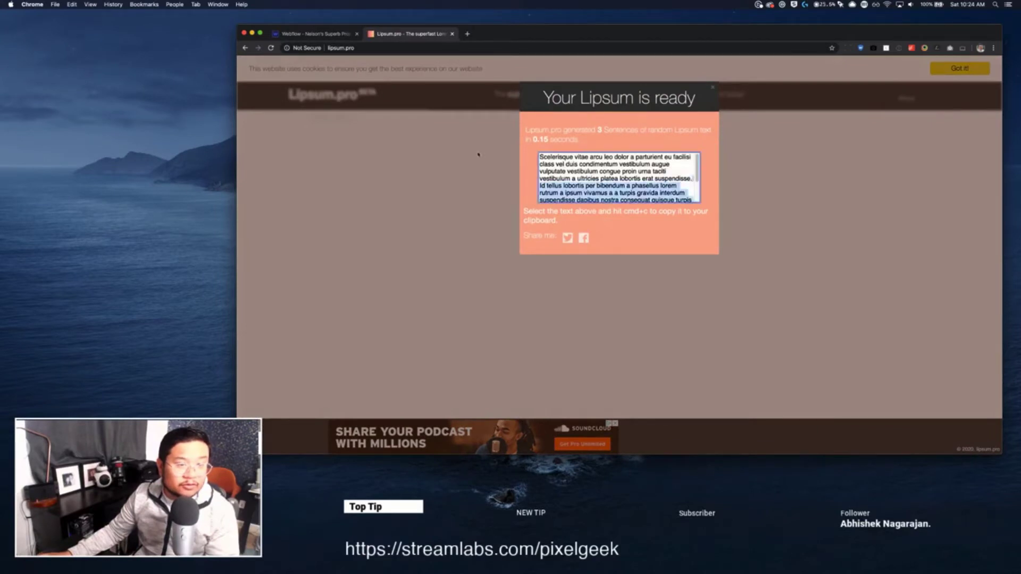
pyautogui.moveTo(579, 180); pyautogui.dragTo(622, 171)
pyautogui.scroll(-3, 622, 172)
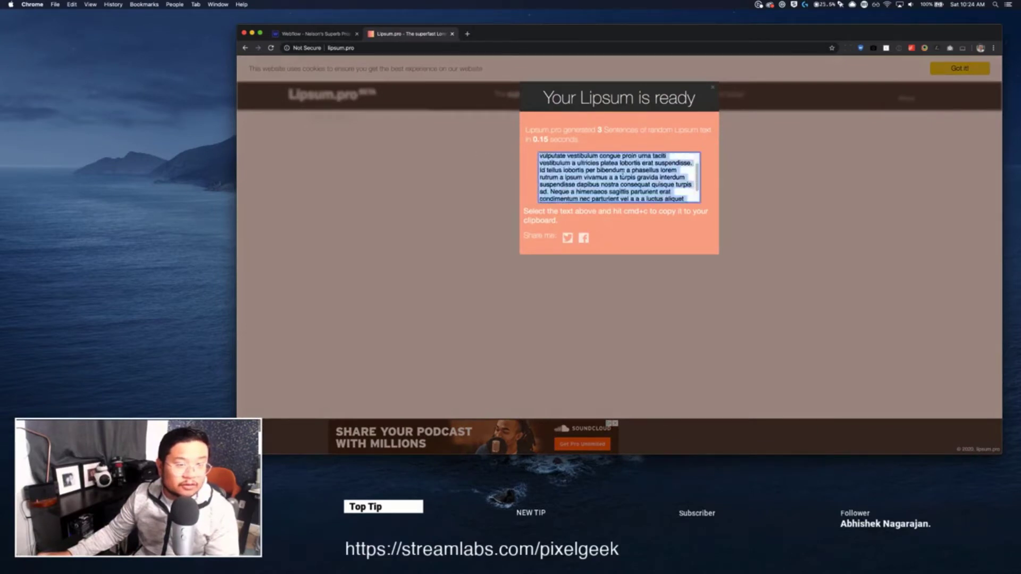
pyautogui.press('super+c')
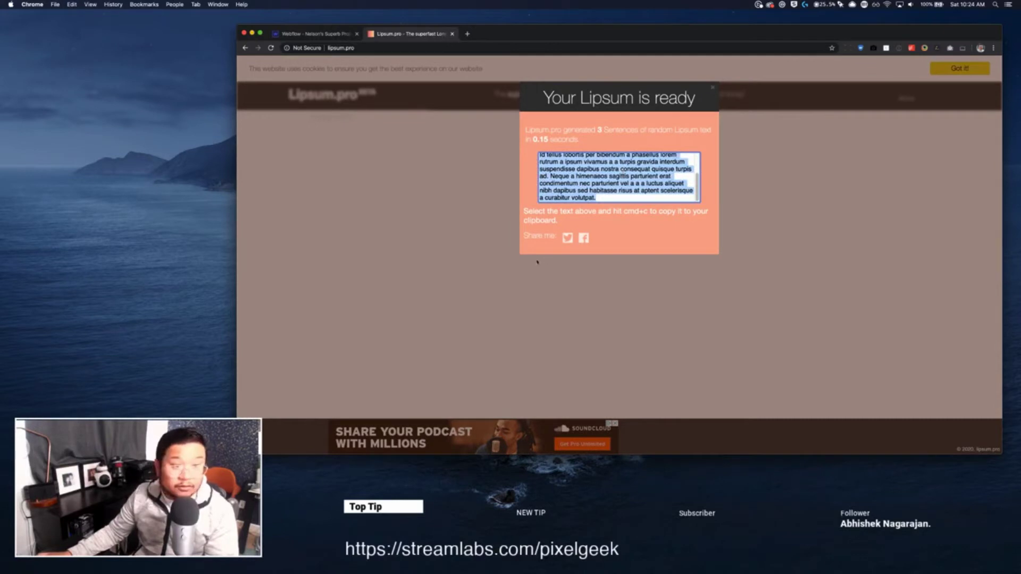
pyautogui.click(537, 262)
pyautogui.hotkey('ctrl', 'shift', 'Tab')
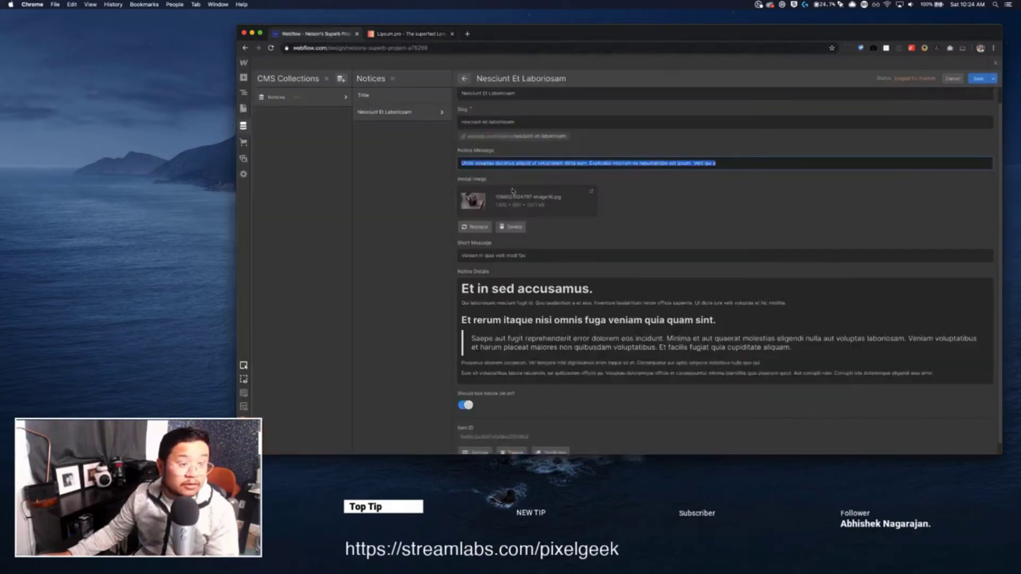
pyautogui.tripleClick(514, 255)
pyautogui.press('super+v')
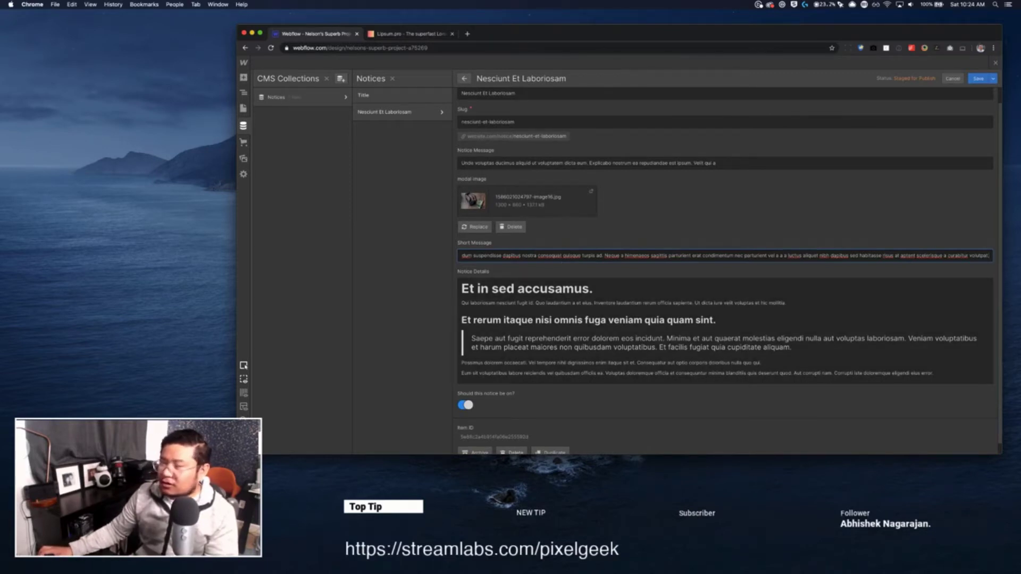
# Review the notice's fields, save it, and close the CMS collections view to return to the page canvas.
pyautogui.click(723, 227)
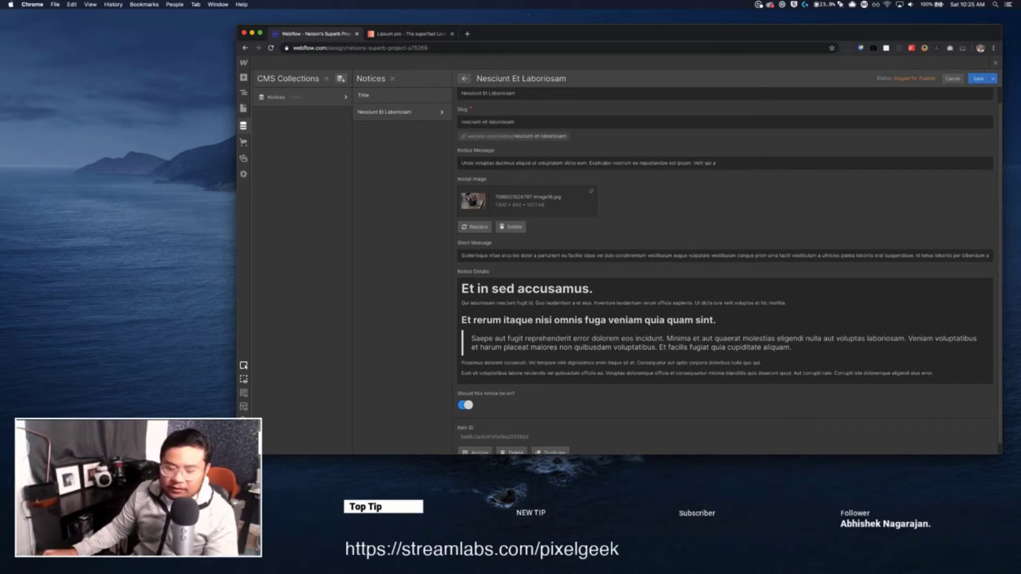
pyautogui.scroll(-1, 728, 241)
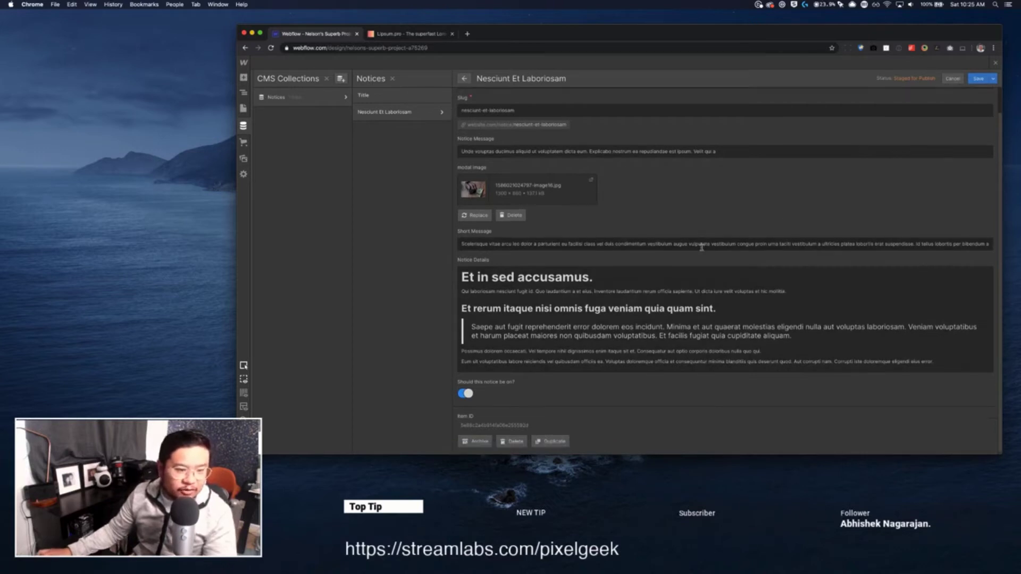
pyautogui.scroll(2, 702, 246)
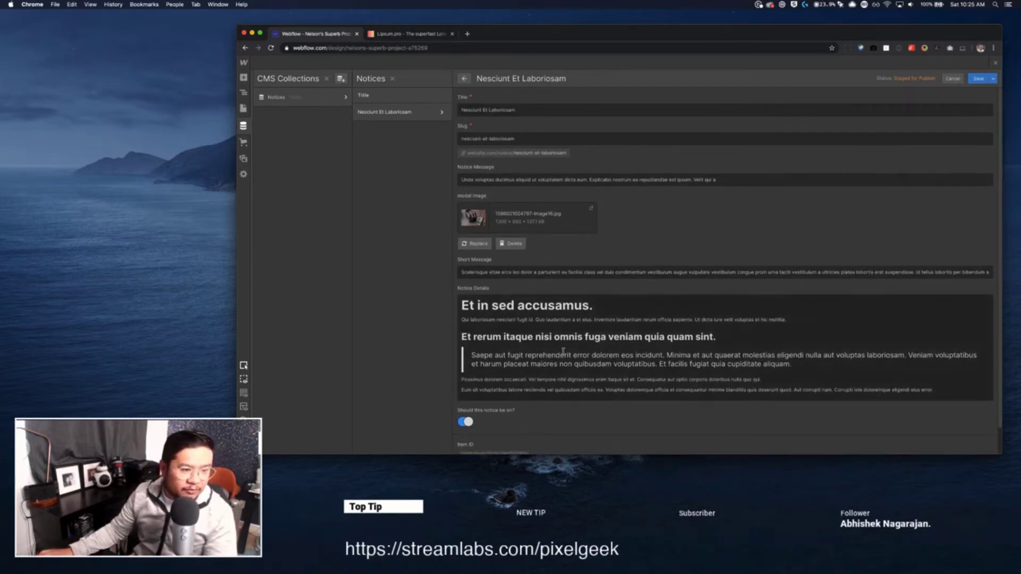
pyautogui.scroll(-1, 633, 307)
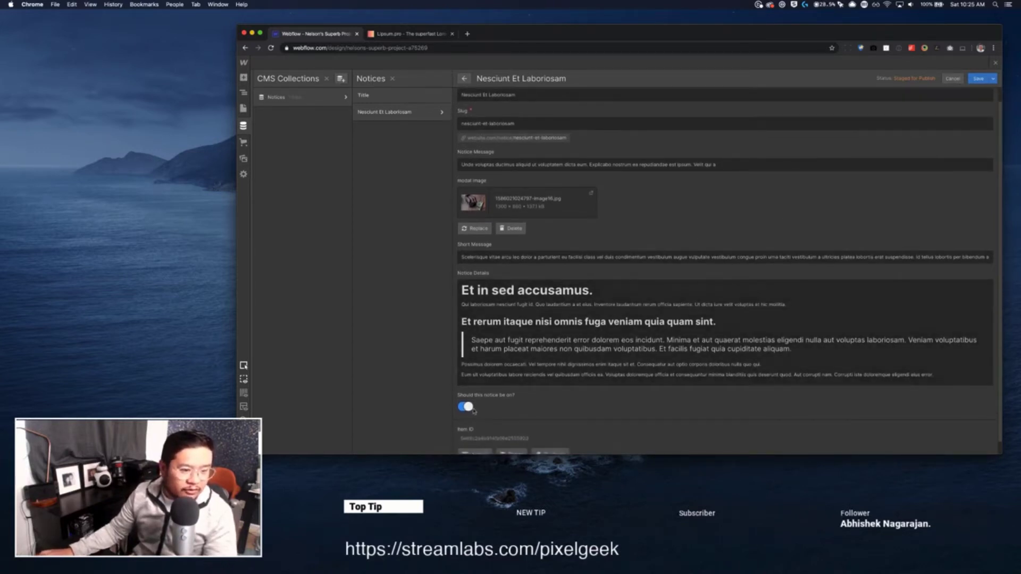
pyautogui.scroll(1, 473, 411)
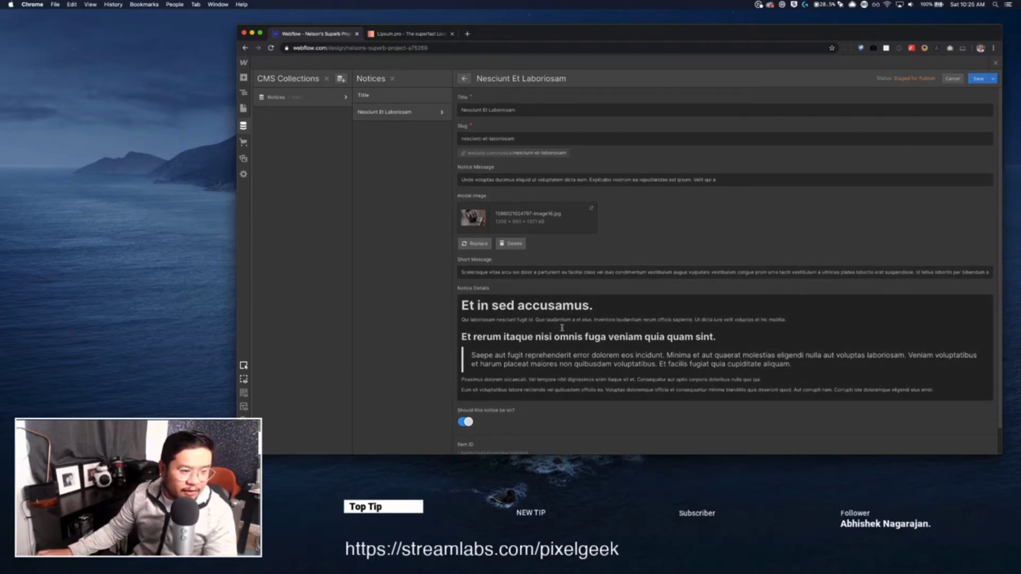
pyautogui.scroll(-1, 561, 328)
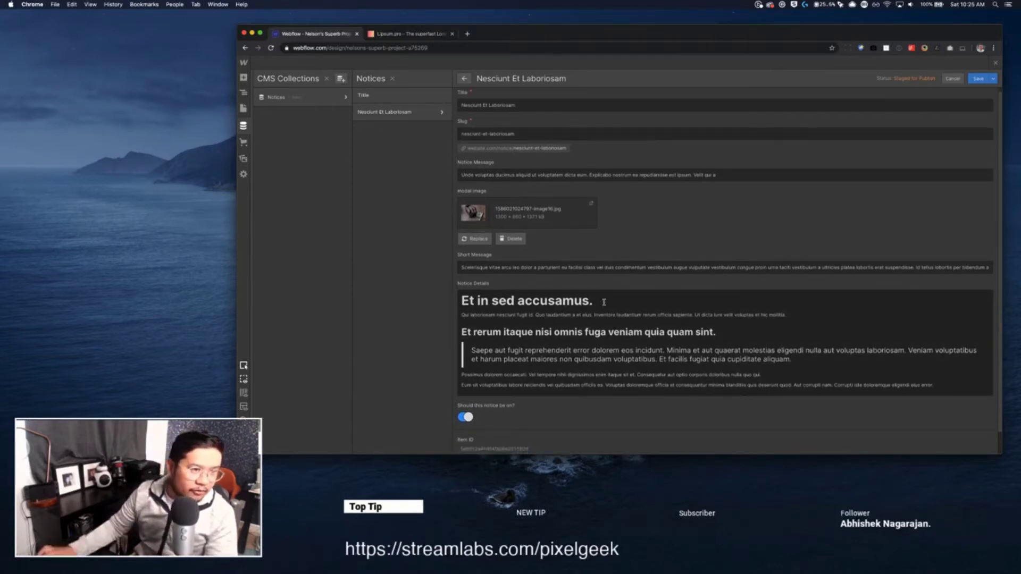
pyautogui.click(988, 79)
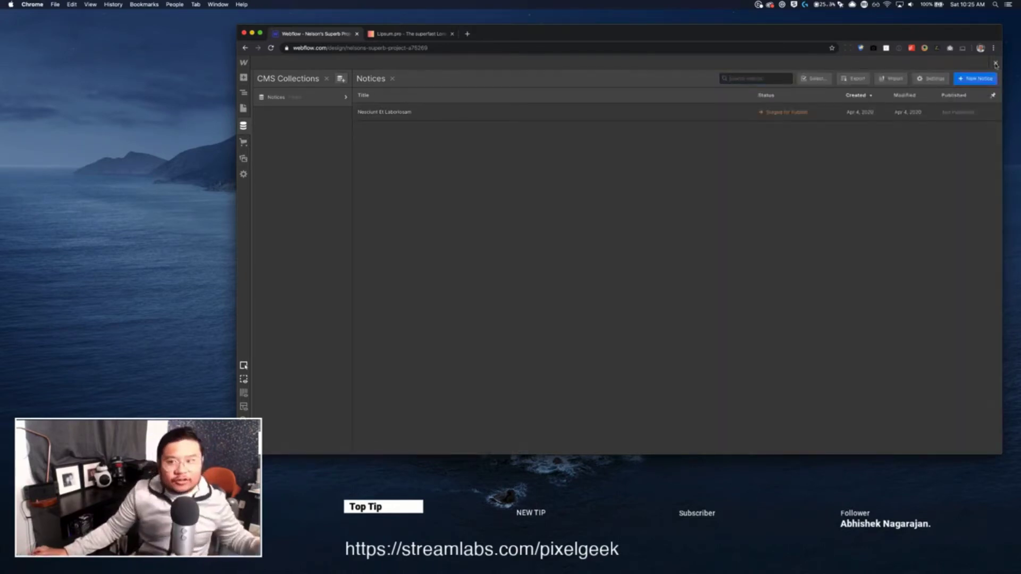
pyautogui.click(996, 63)
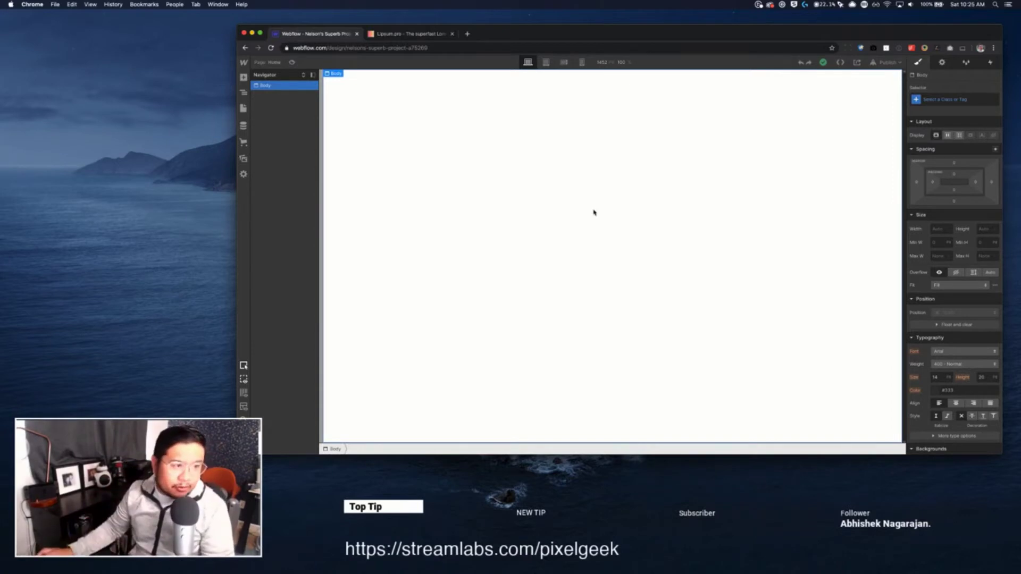
# Add a Collection List to the page body and connect it to the Notices collection.
pyautogui.press('a')
pyautogui.scroll(-2, 334, 296)
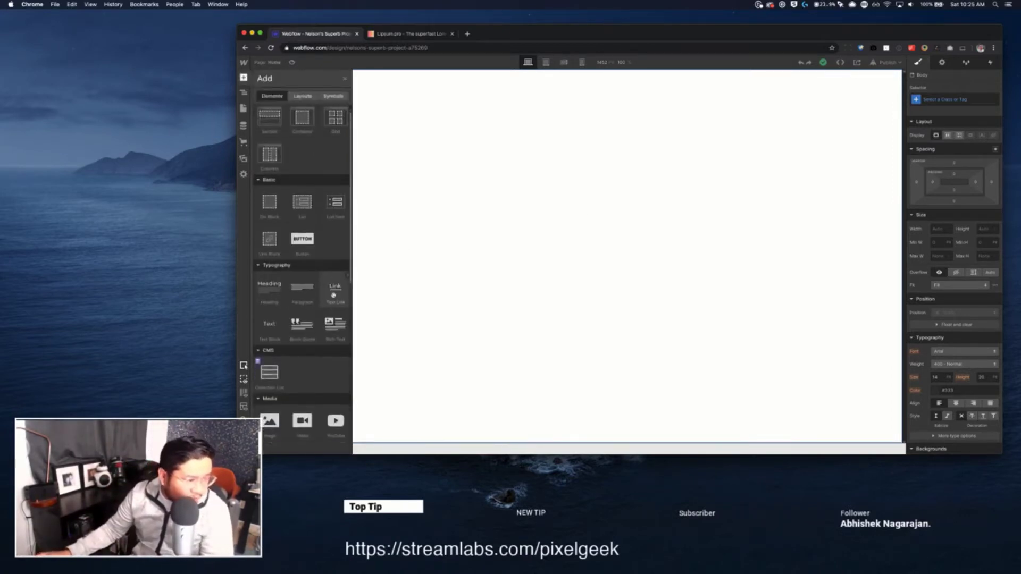
pyautogui.scroll(-1, 334, 295)
pyautogui.moveTo(270, 363); pyautogui.dragTo(567, 90)
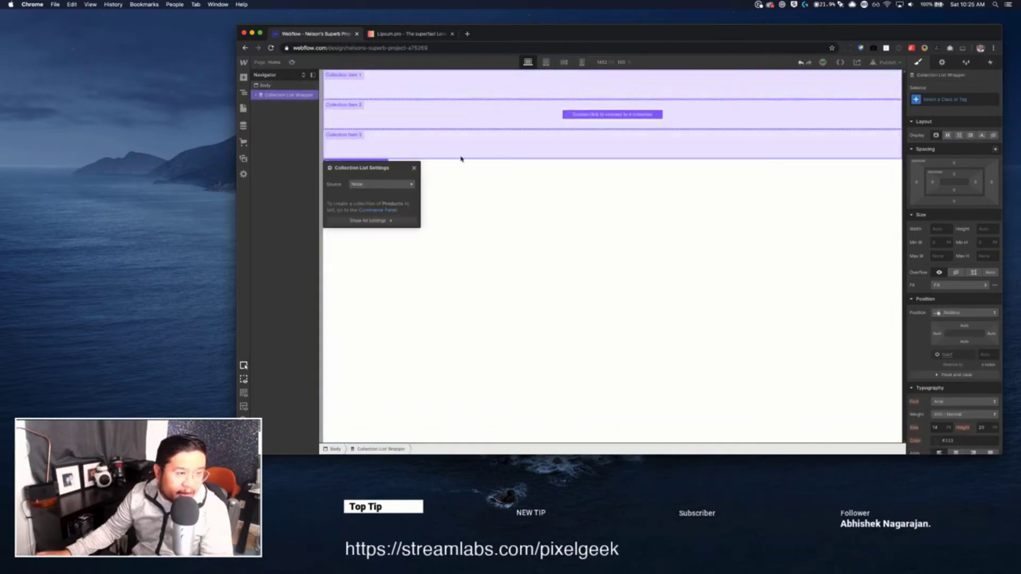
pyautogui.click(375, 184)
pyautogui.click(369, 211)
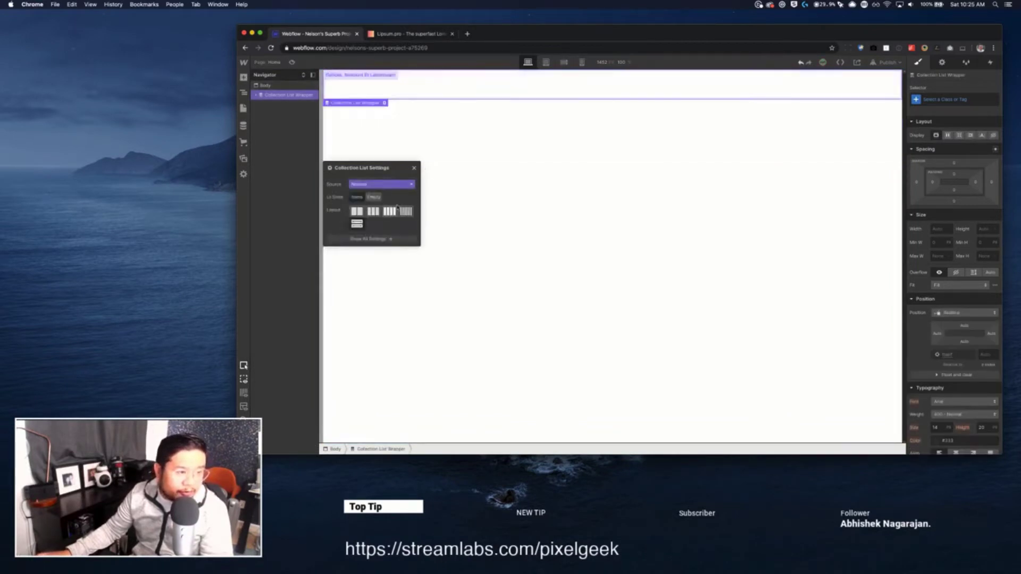
pyautogui.click(415, 169)
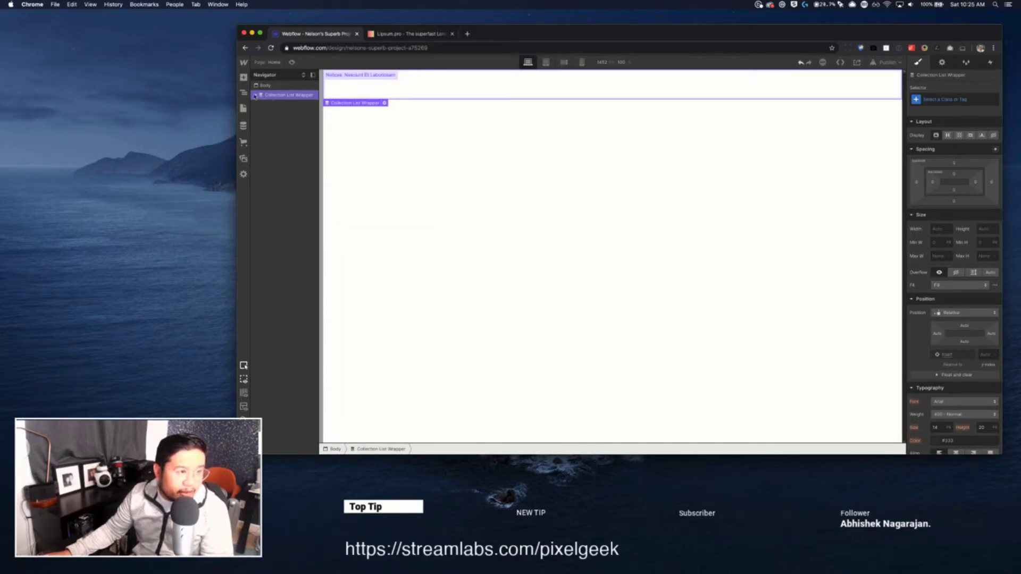
# Filter the Collection List to show only items where "Should this notice be on?" is on.
pyautogui.click(255, 95)
pyautogui.click(261, 104)
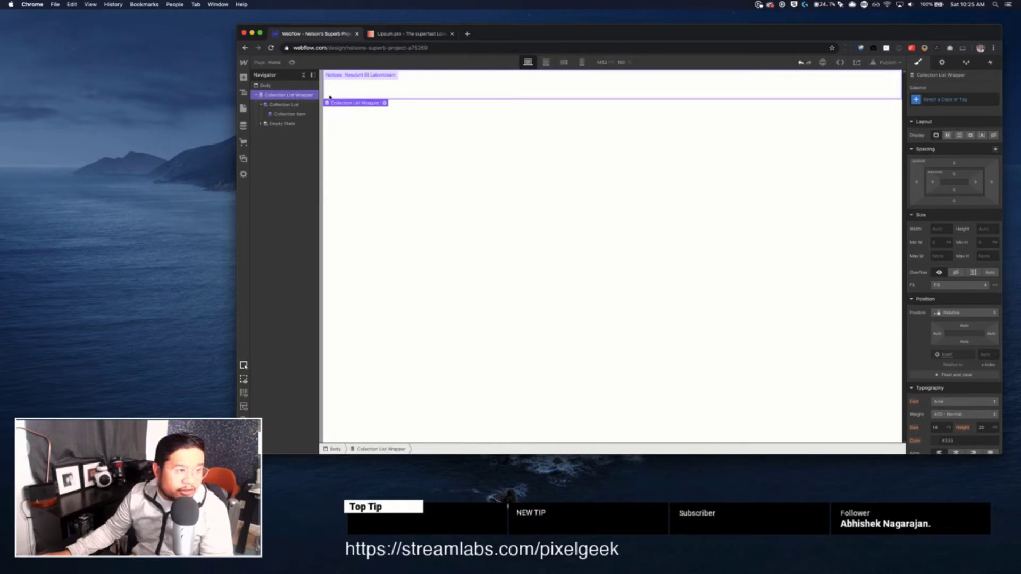
pyautogui.click(944, 62)
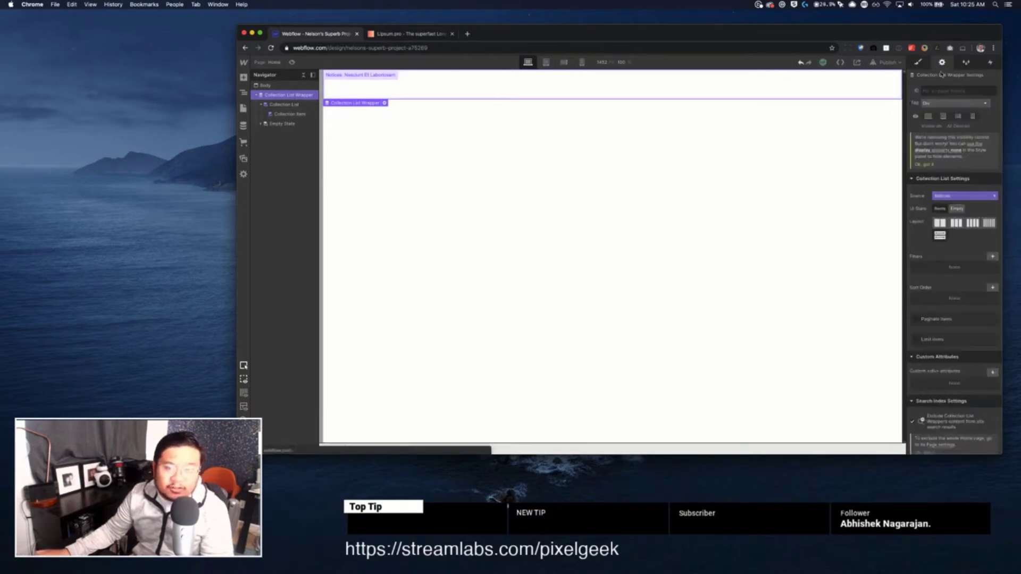
pyautogui.click(992, 258)
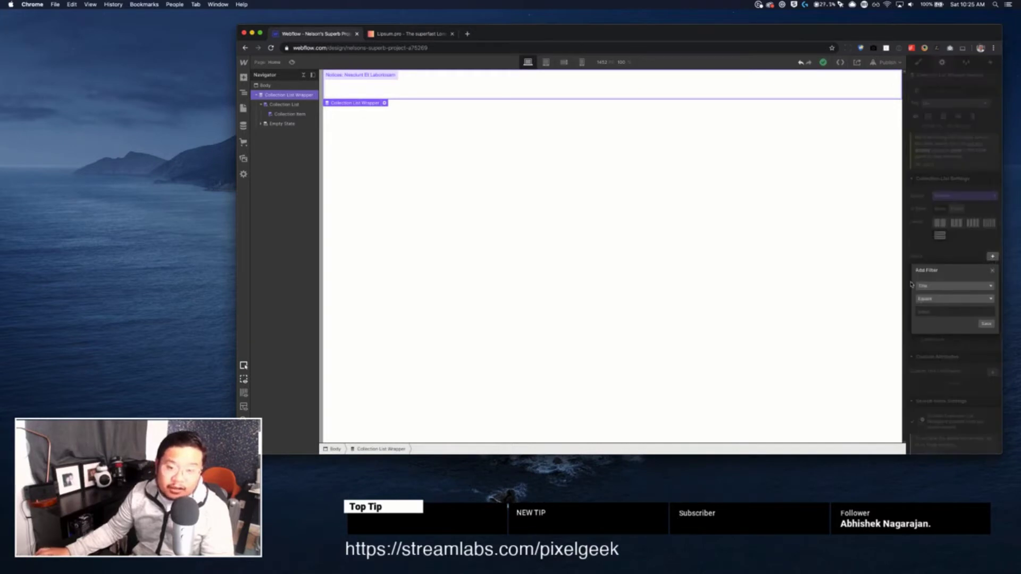
pyautogui.click(942, 285)
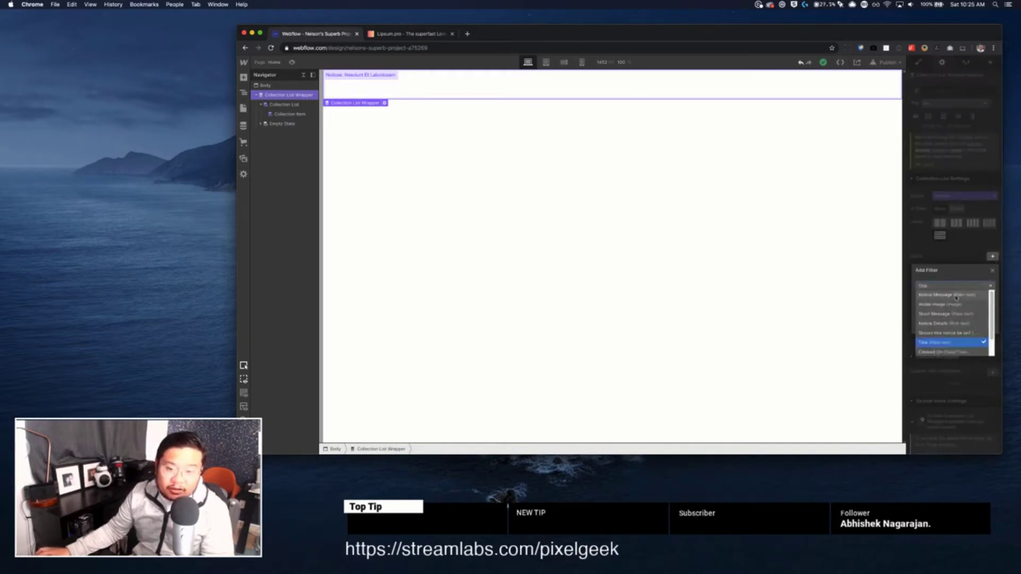
pyautogui.scroll(-1, 968, 321)
pyautogui.scroll(-1, 968, 321)
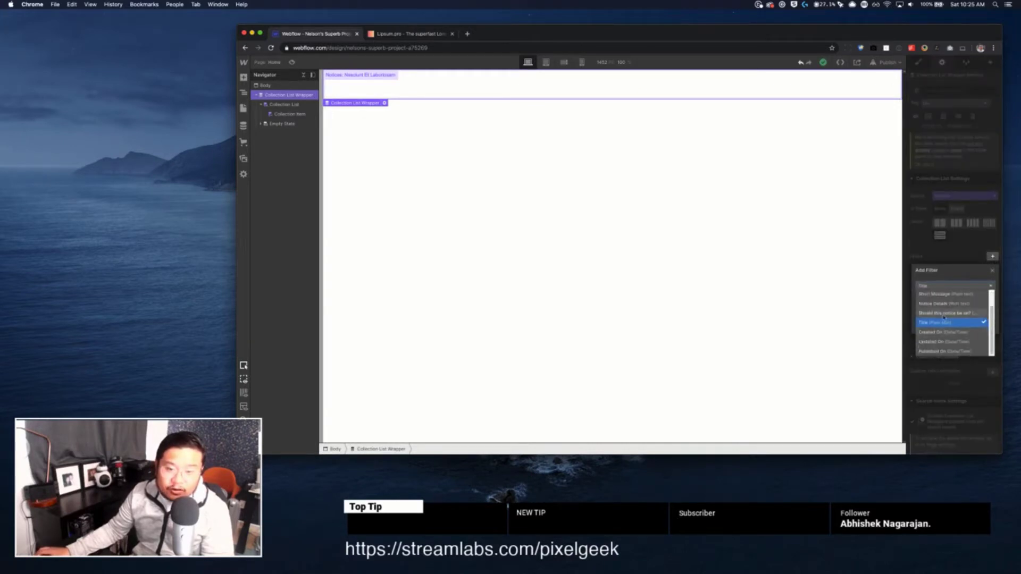
pyautogui.click(944, 314)
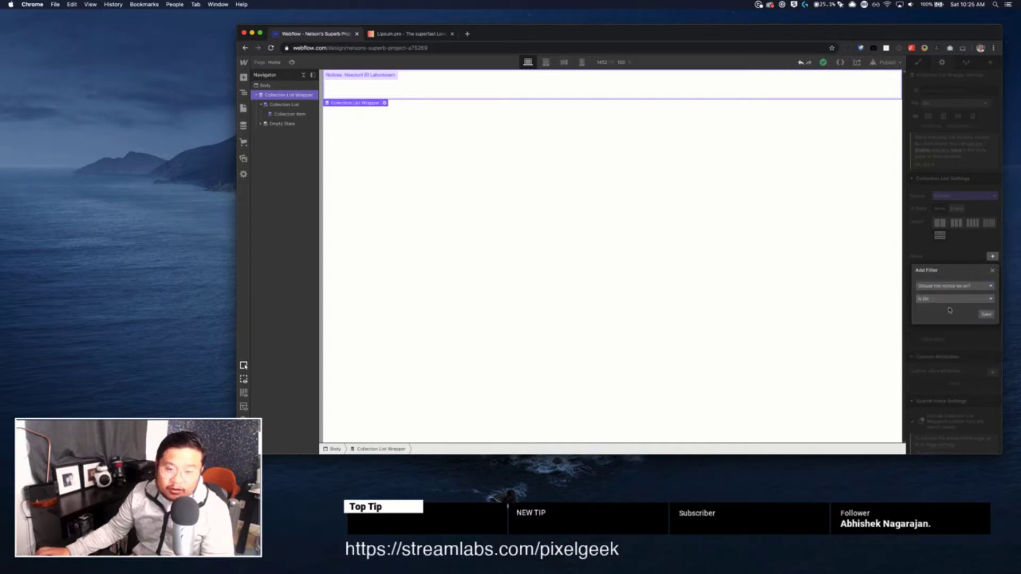
pyautogui.click(986, 315)
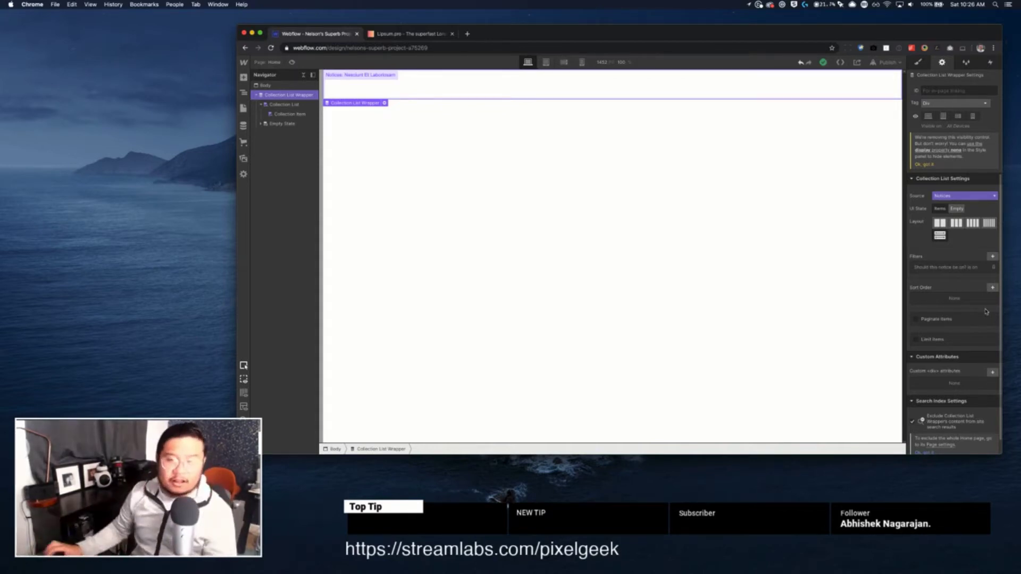
# Add a Div Block inside the Collection Item and give it the class "notice wrapper".
pyautogui.click(484, 93)
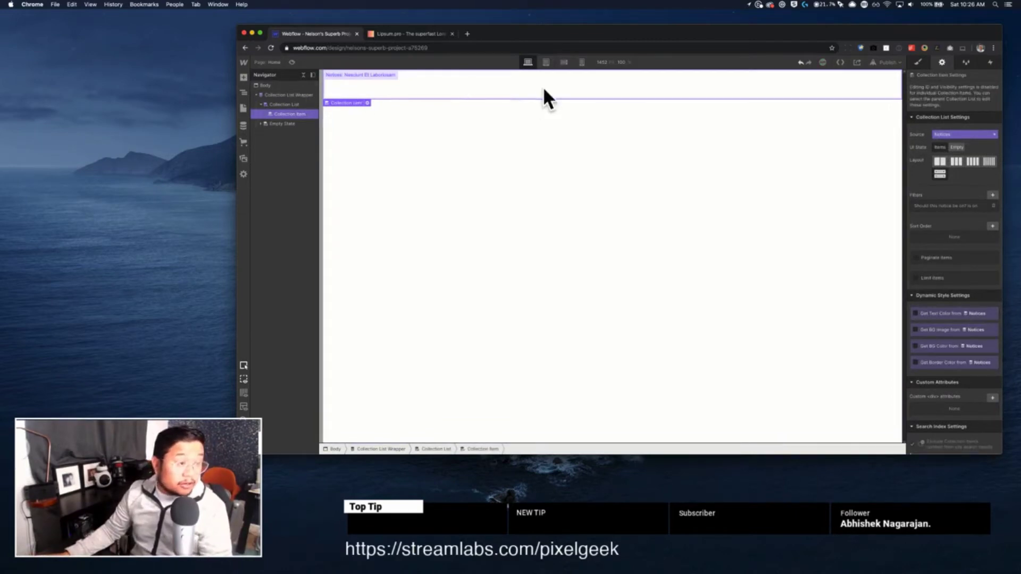
pyautogui.press('a')
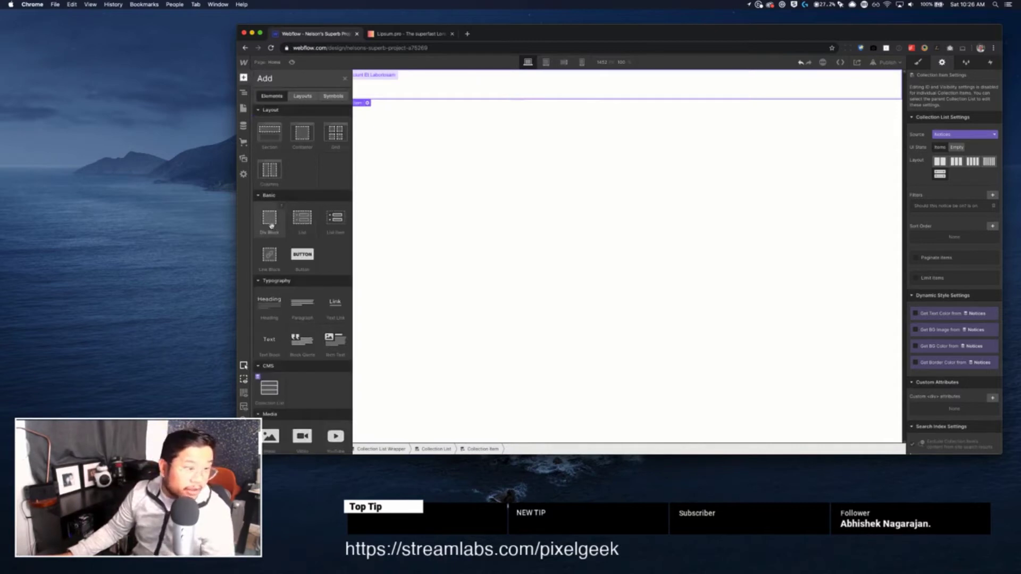
pyautogui.moveTo(271, 225); pyautogui.dragTo(527, 93)
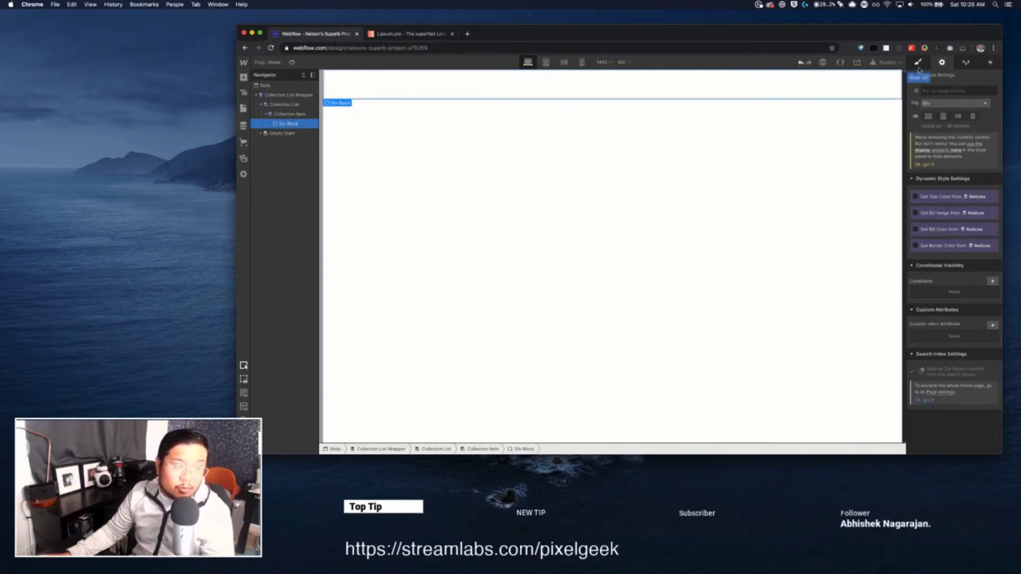
pyautogui.click(919, 63)
pyautogui.click(935, 99)
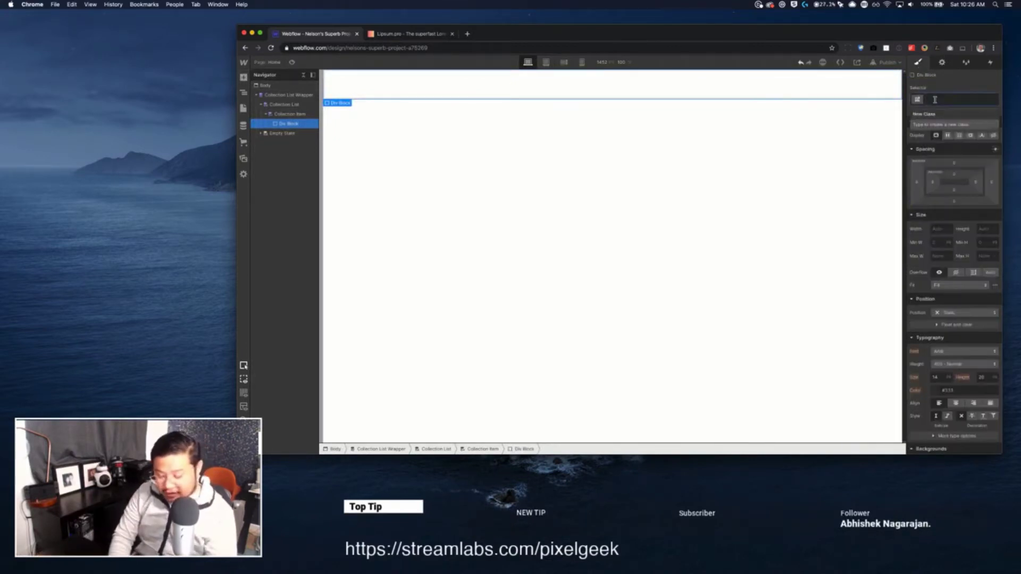
pyautogui.write('notice wr')
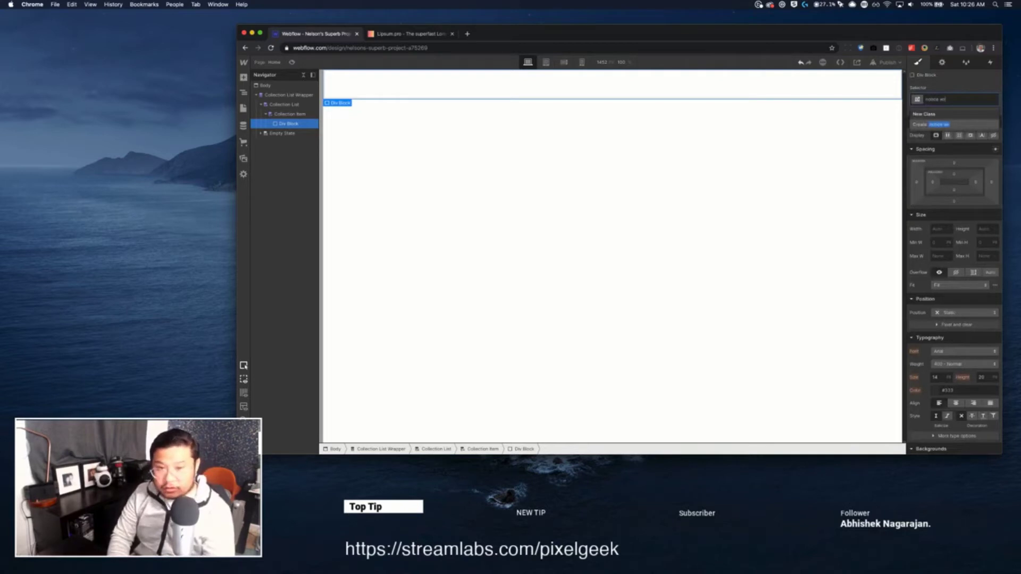
pyautogui.write('apper')
pyautogui.press('Return')
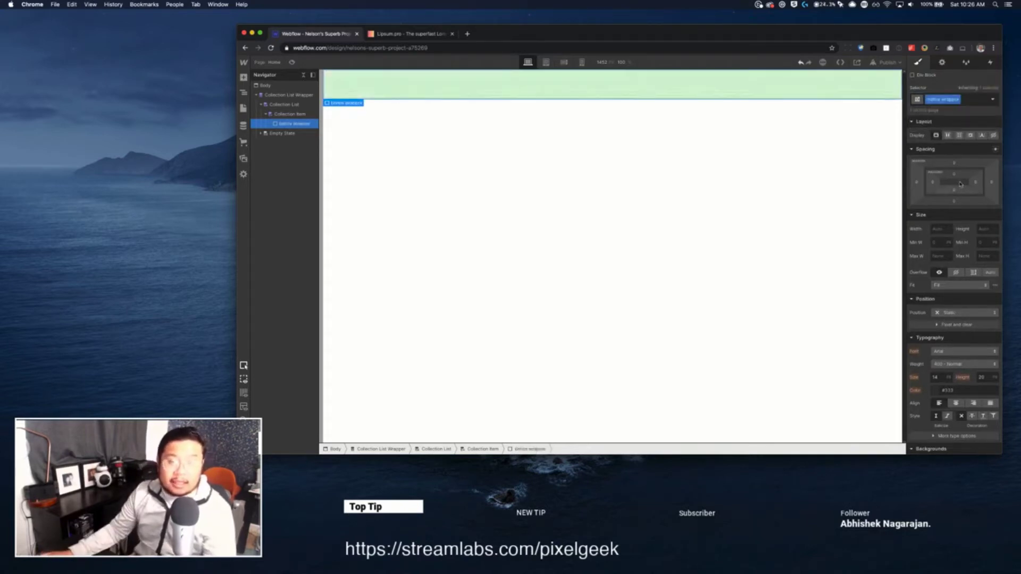
# Give the notice wrapper 20 px padding on all sides and set its text to centered, 700 - Bold.
pyautogui.scroll(-2, 960, 303)
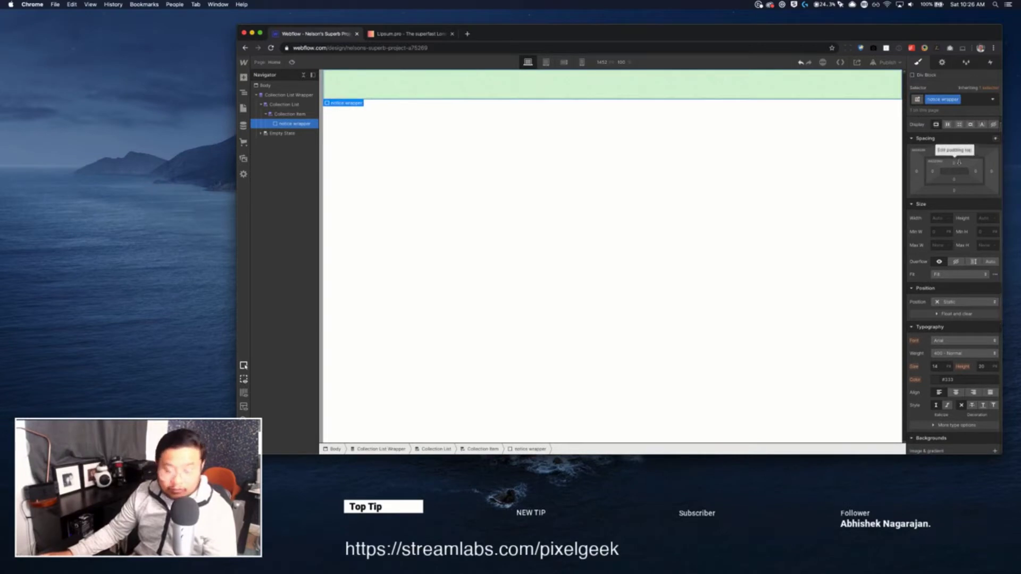
pyautogui.moveTo(960, 163); pyautogui.dragTo(960, 170)
pyautogui.scroll(-3, 960, 341)
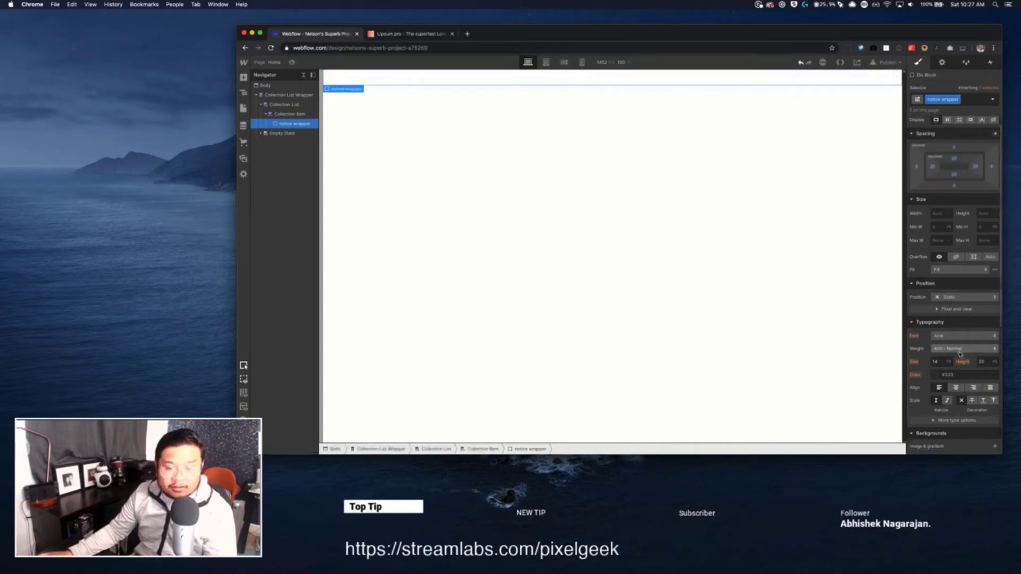
pyautogui.scroll(-3, 958, 351)
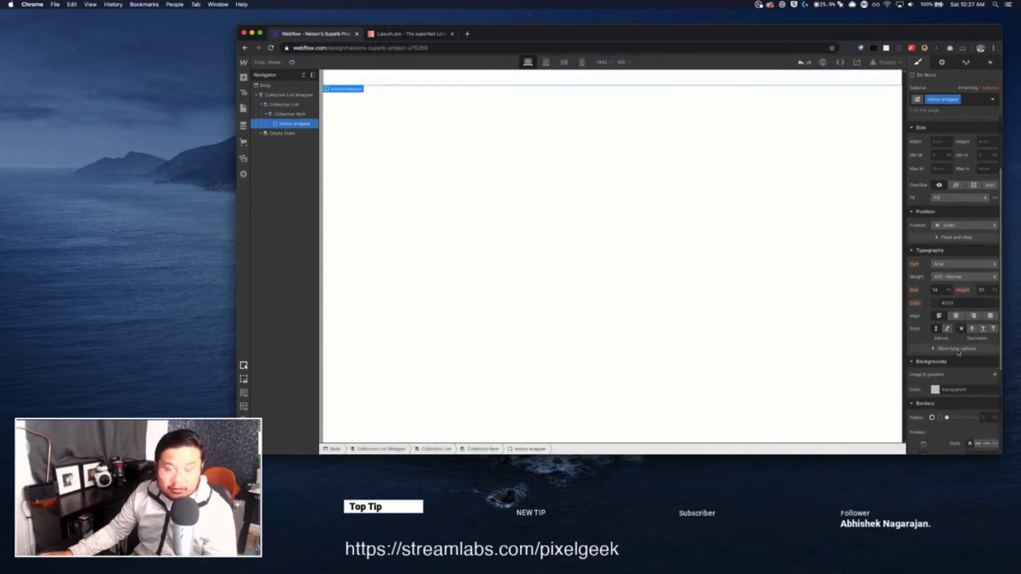
pyautogui.click(956, 311)
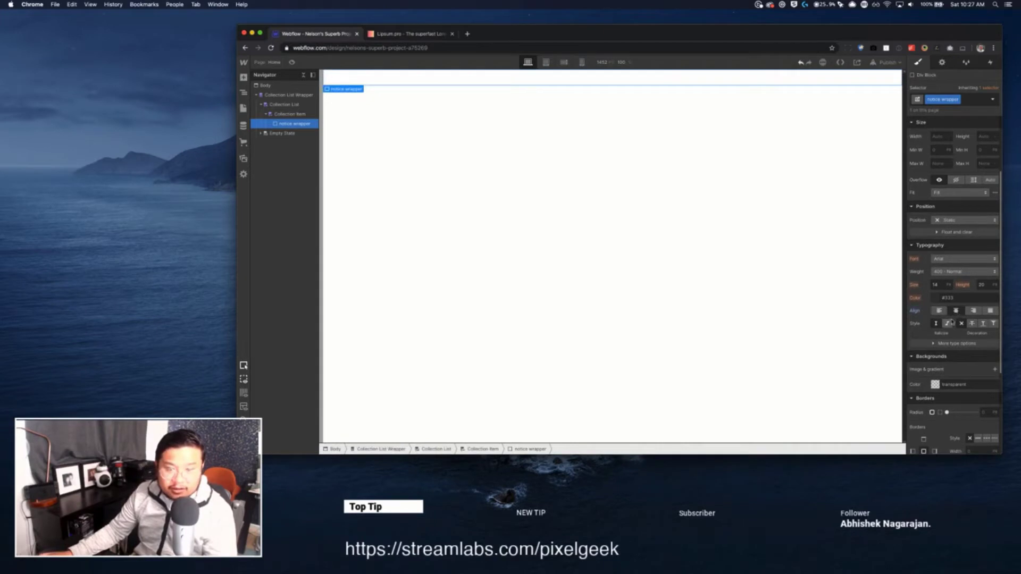
pyautogui.click(963, 271)
pyautogui.click(958, 300)
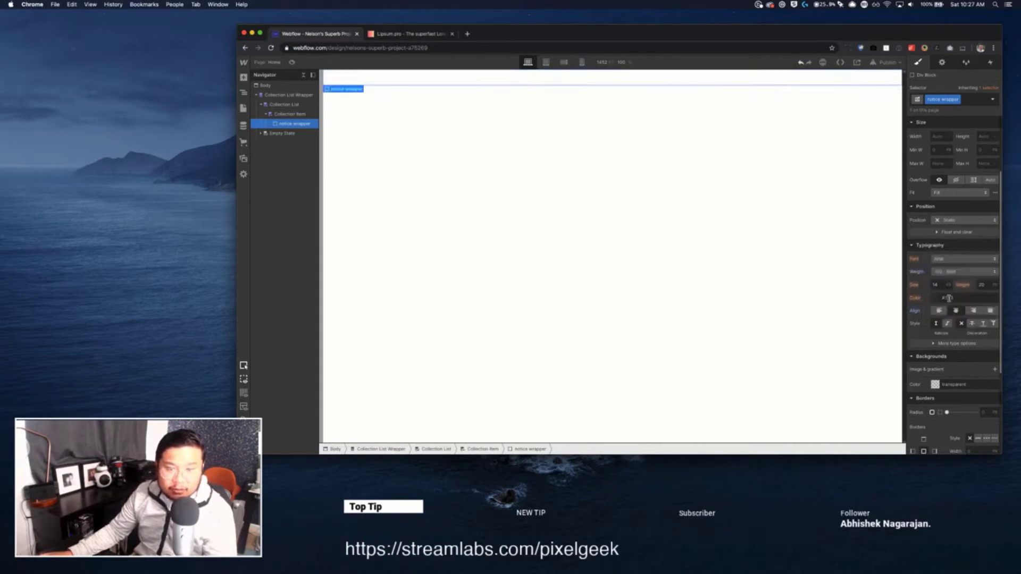
# Set the notice wrapper's background color to a bright yellow.
pyautogui.scroll(-1, 959, 361)
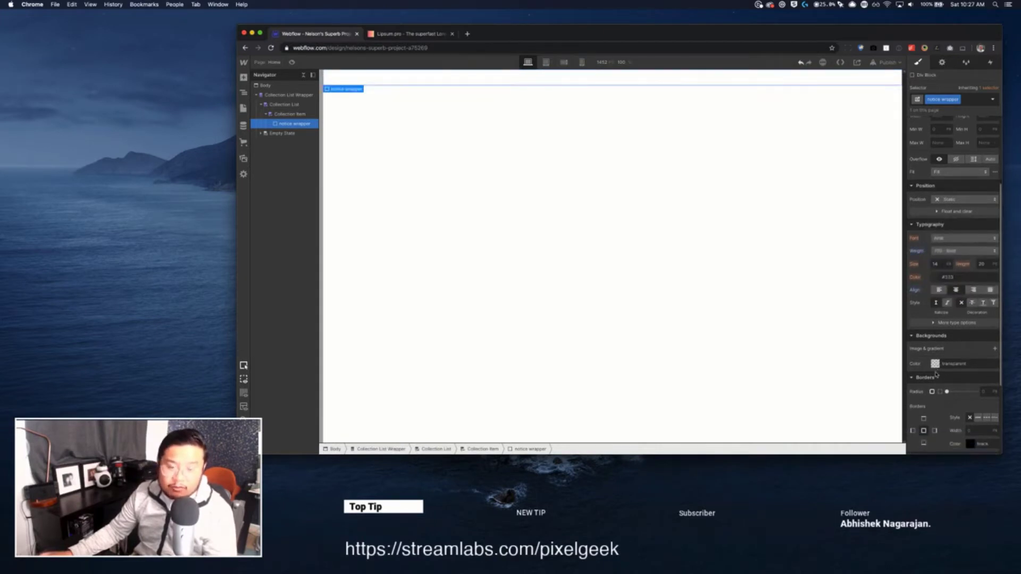
pyautogui.click(935, 363)
pyautogui.click(942, 300)
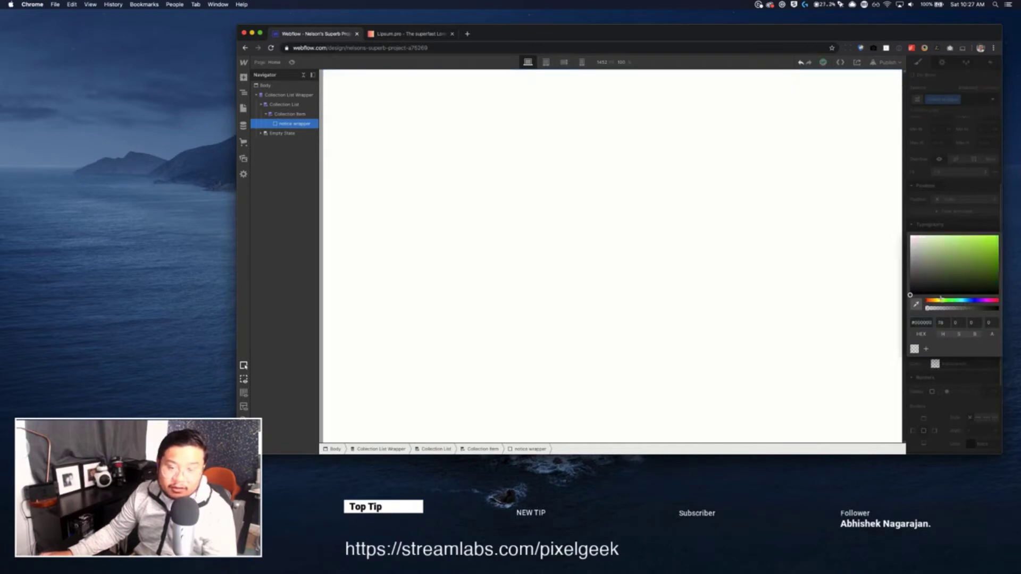
pyautogui.click(983, 236)
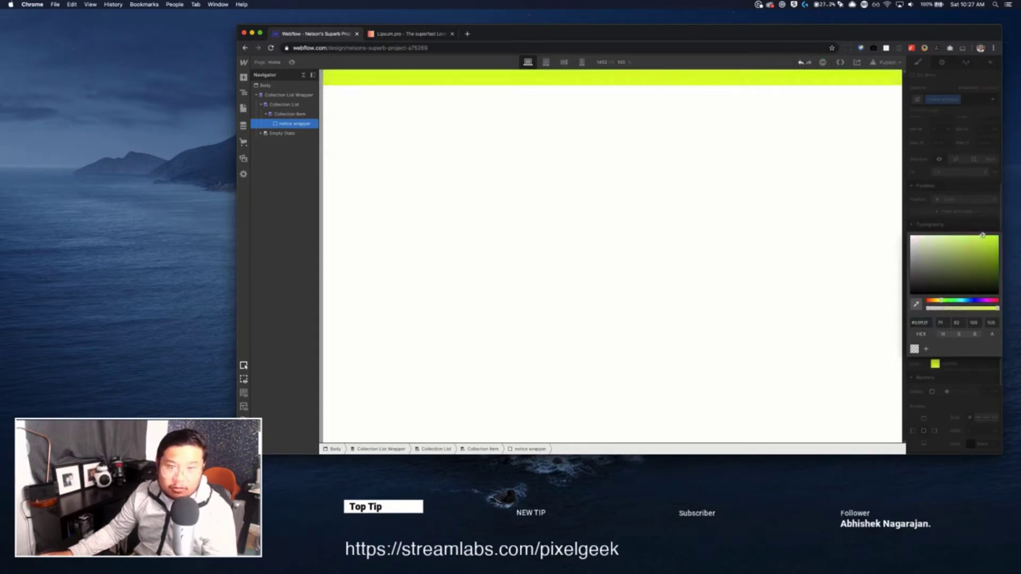
pyautogui.moveTo(939, 300); pyautogui.dragTo(939, 301)
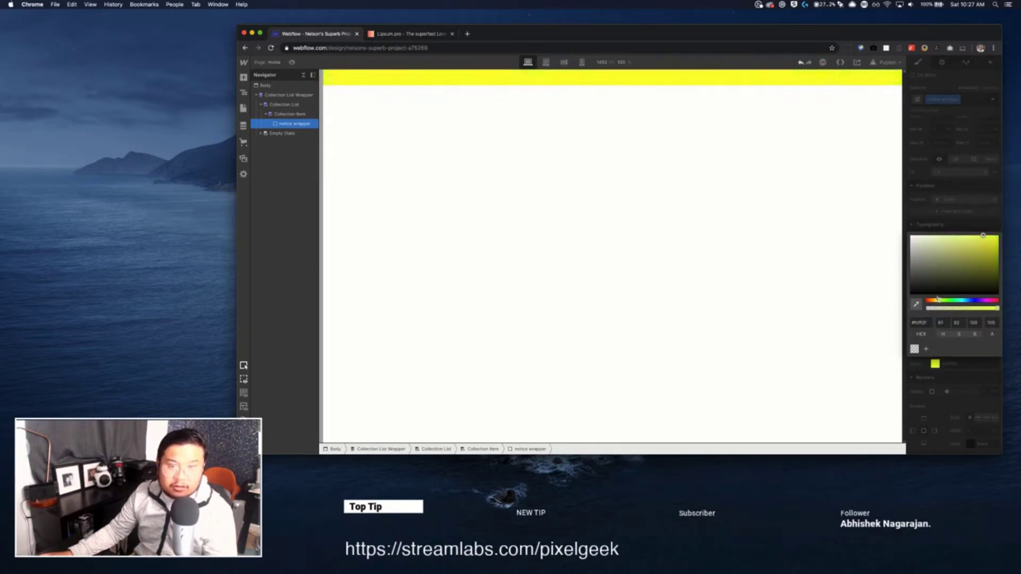
pyautogui.moveTo(976, 246); pyautogui.dragTo(974, 225)
pyautogui.click(983, 227)
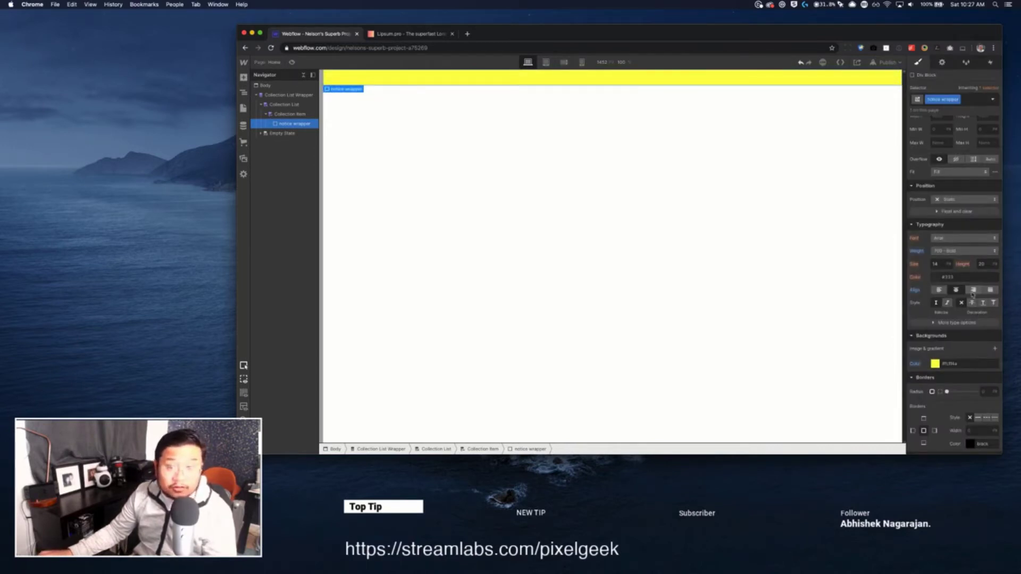
# Make the notice wrapper fixed across the top of the page with a z-index of 9999.
pyautogui.scroll(2, 975, 306)
pyautogui.click(954, 219)
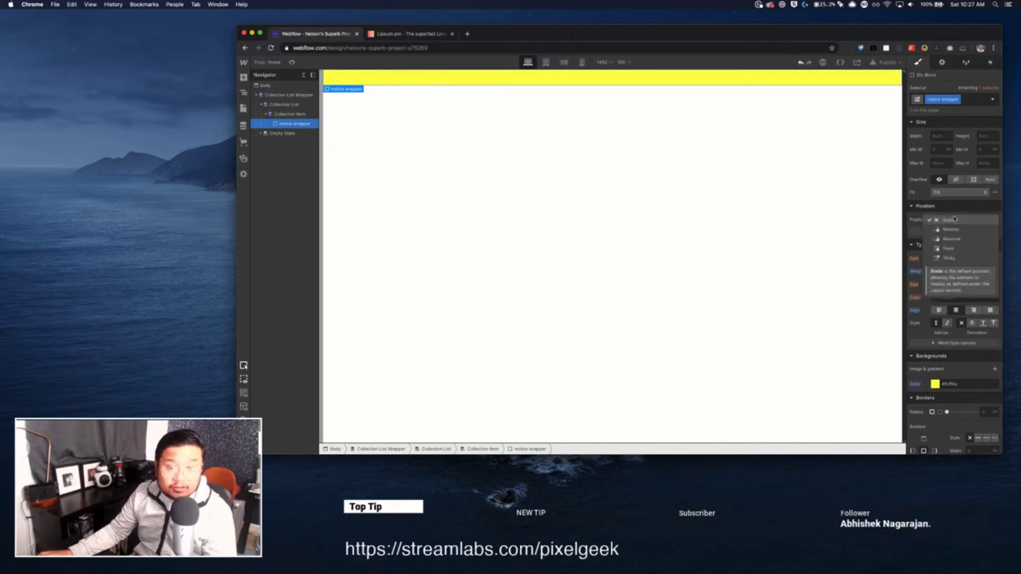
pyautogui.click(956, 246)
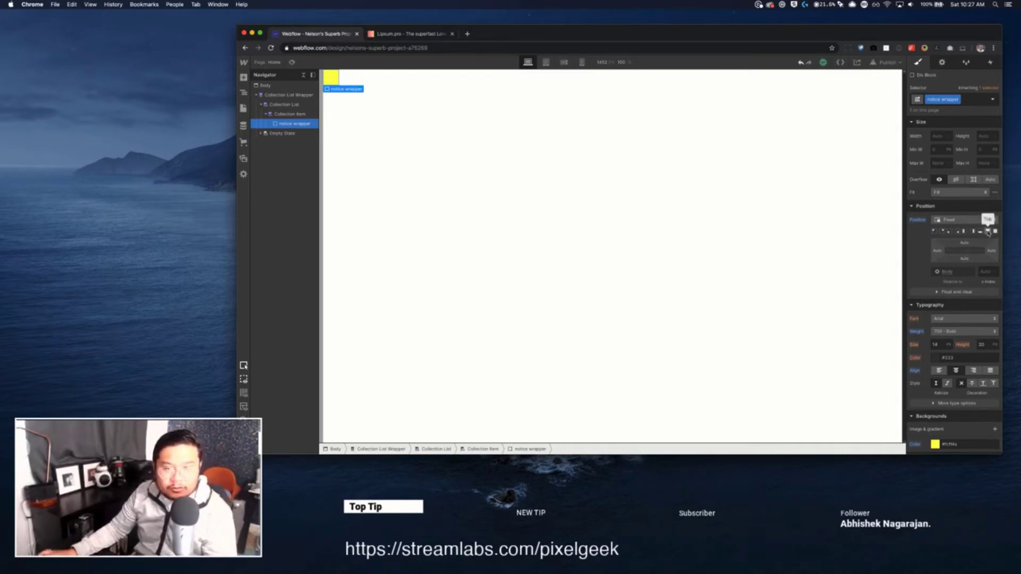
pyautogui.click(988, 232)
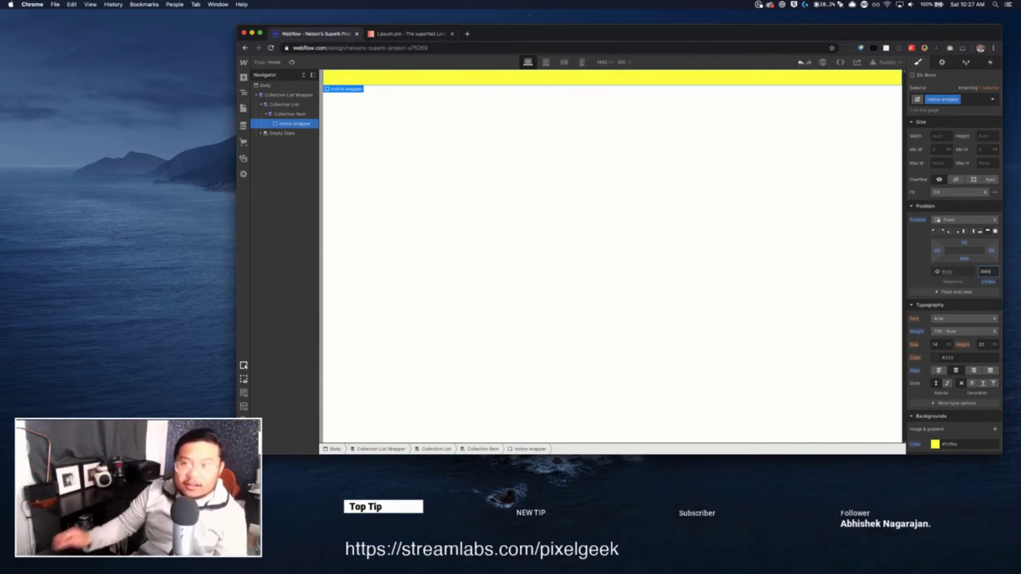
pyautogui.press('Return')
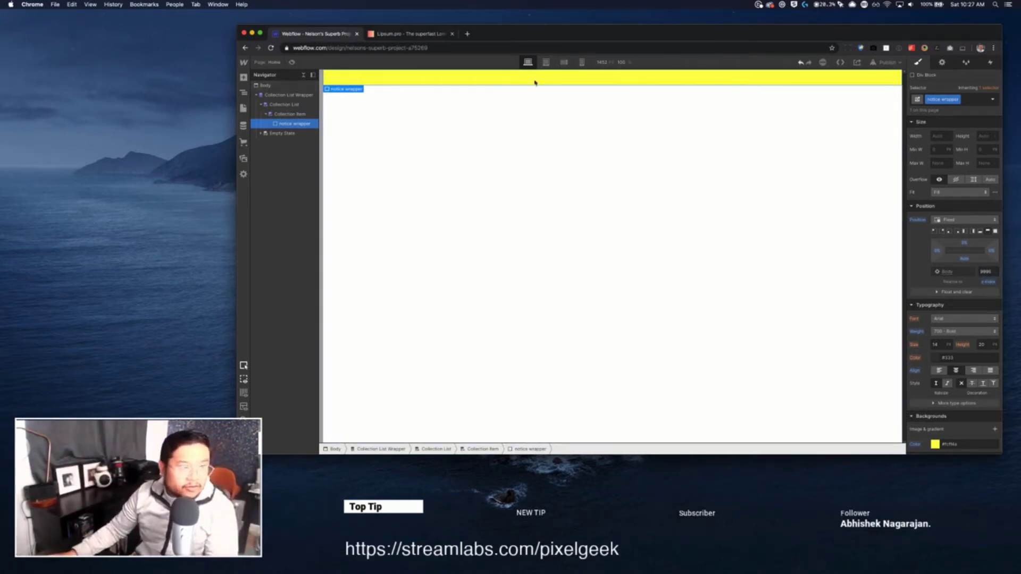
pyautogui.press('a')
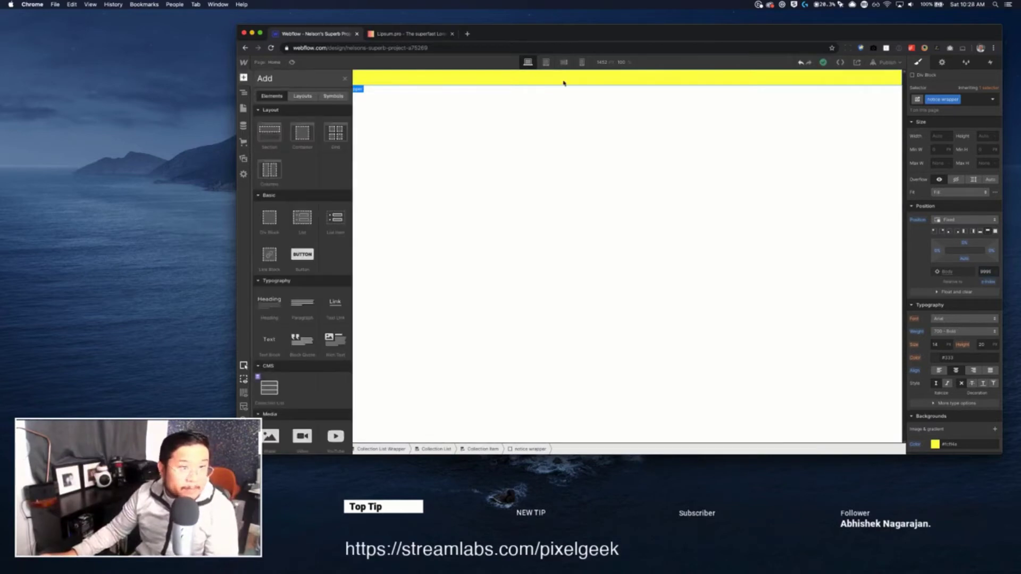
pyautogui.press('z')
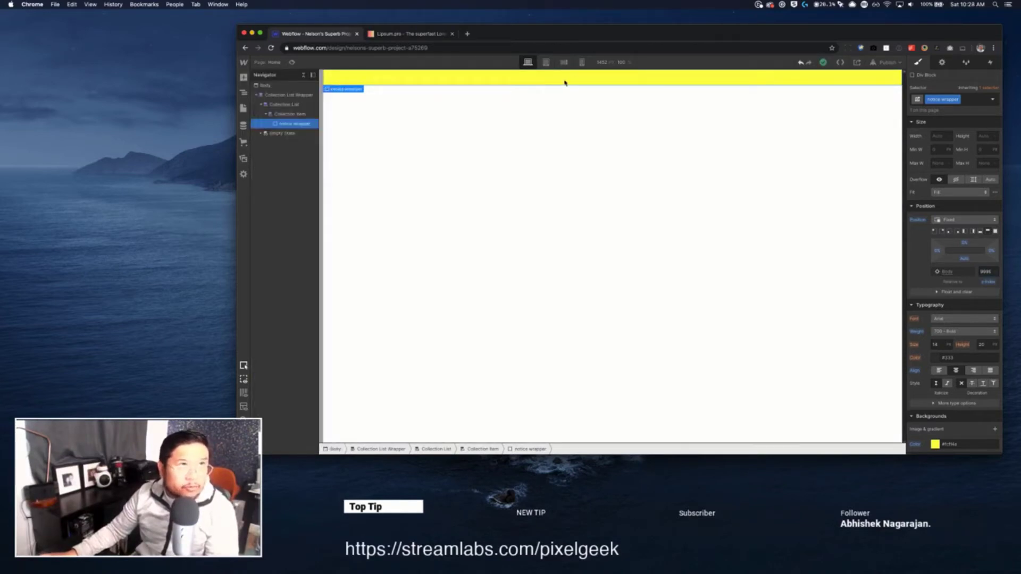
pyautogui.scroll(4, 964, 203)
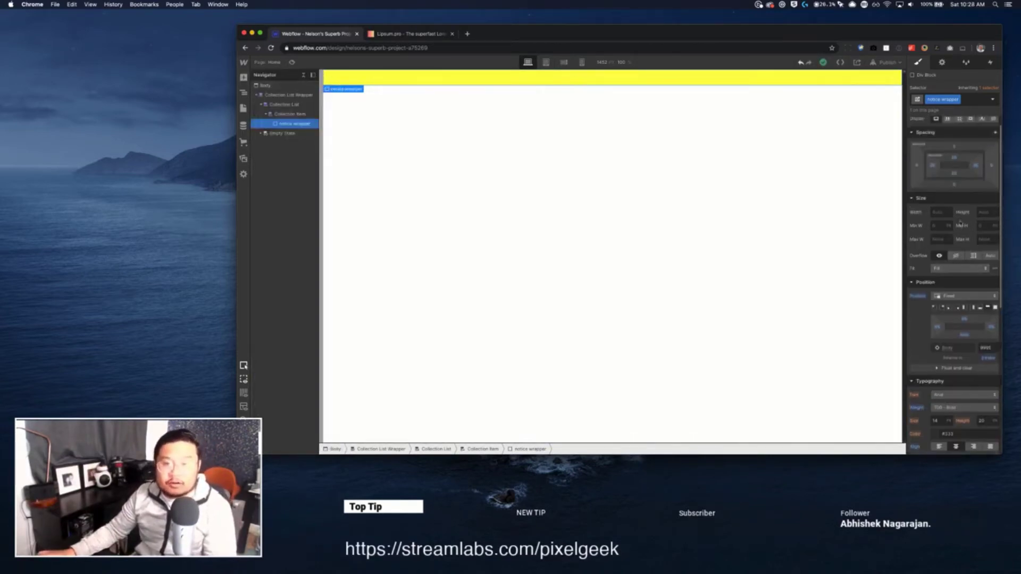
pyautogui.scroll(1, 948, 131)
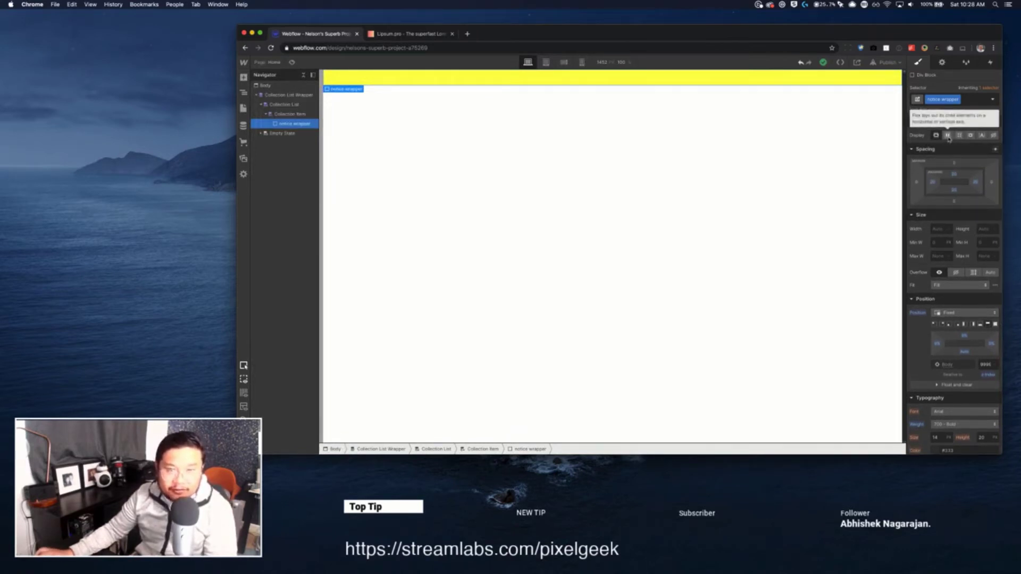
# Make the notice wrapper a horizontal flex container with its children aligned and justified to the center.
pyautogui.click(948, 136)
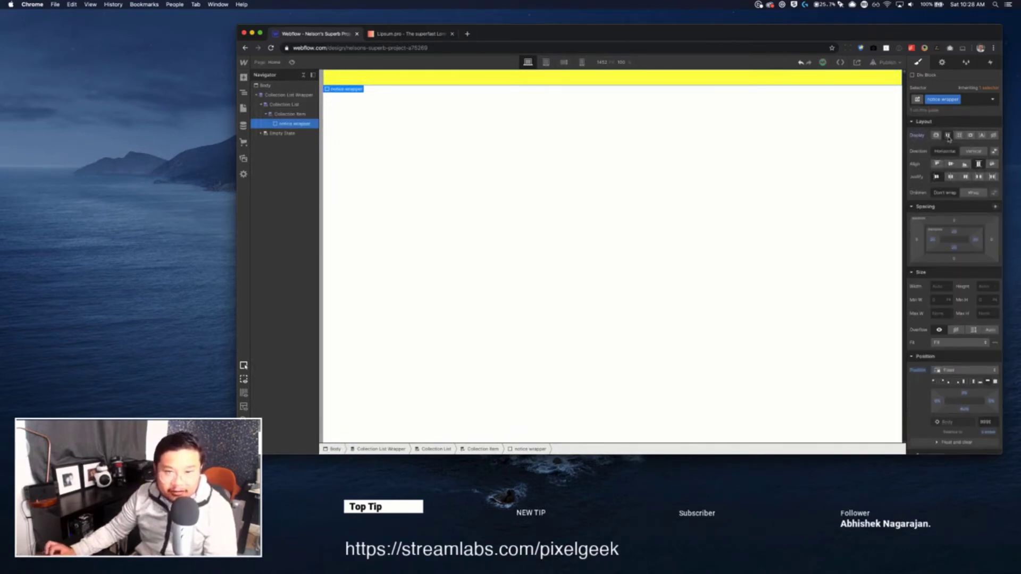
pyautogui.click(951, 177)
pyautogui.click(952, 165)
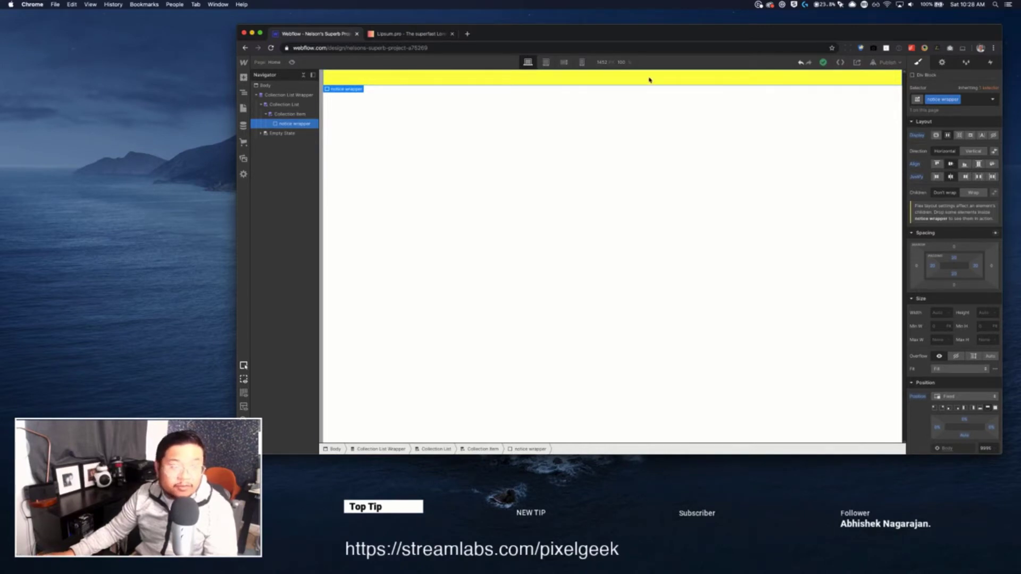
pyautogui.press('a')
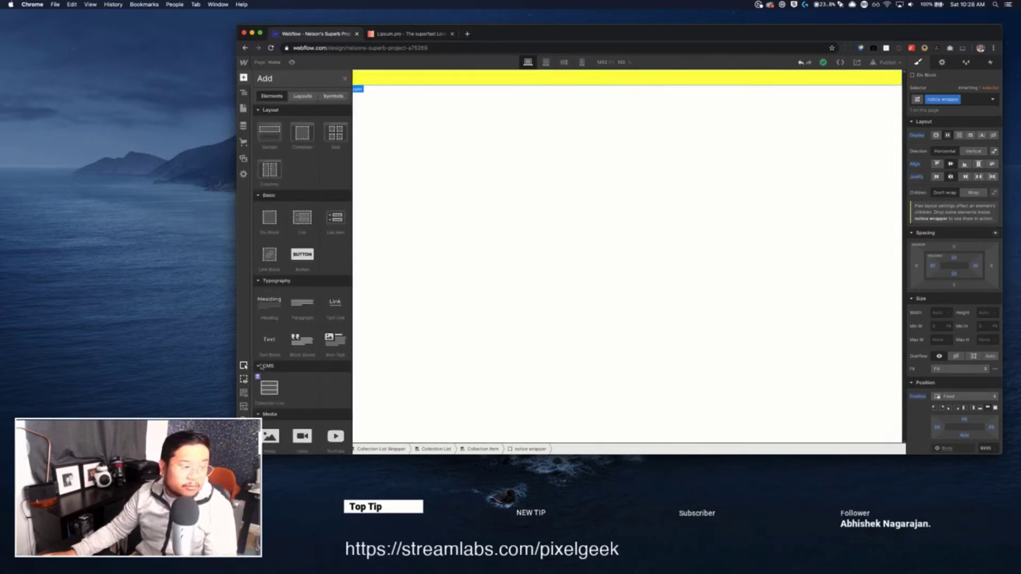
pyautogui.click(266, 345)
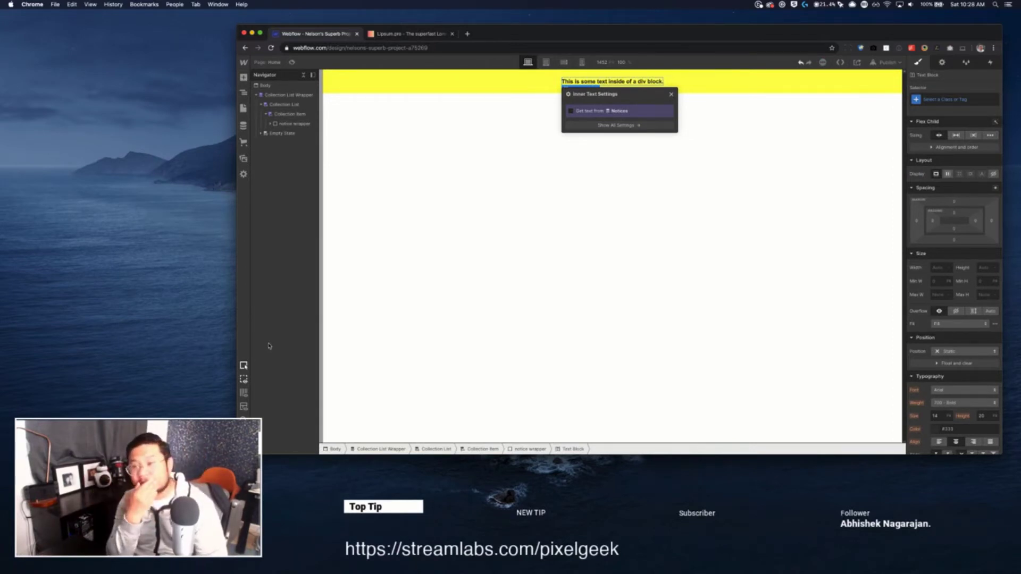
pyautogui.click(671, 94)
pyautogui.press('Delete')
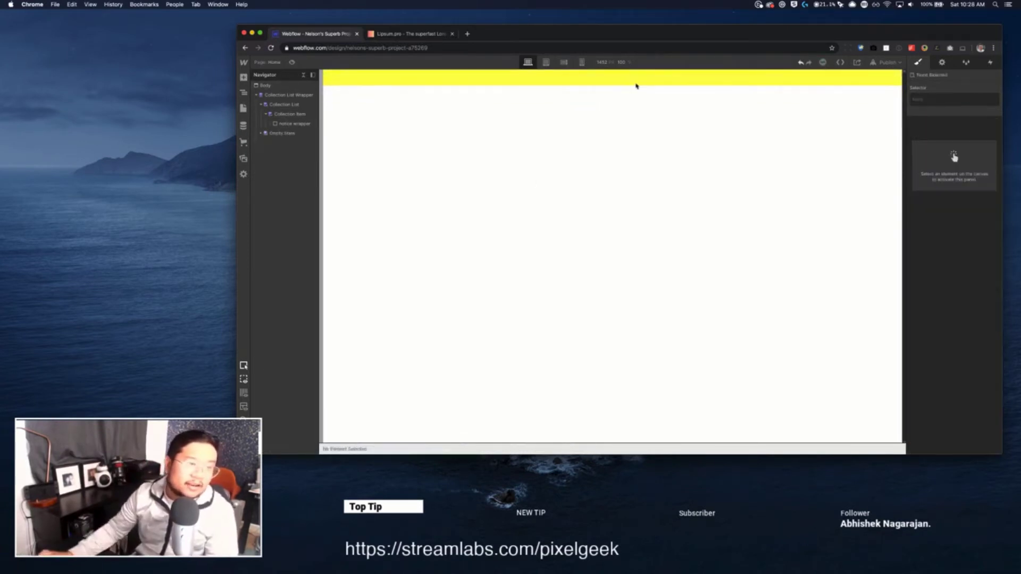
# Add a Text Link inside the notice wrapper and get its text from the Notices collection's Notice Message field.
pyautogui.click(632, 82)
pyautogui.press('a')
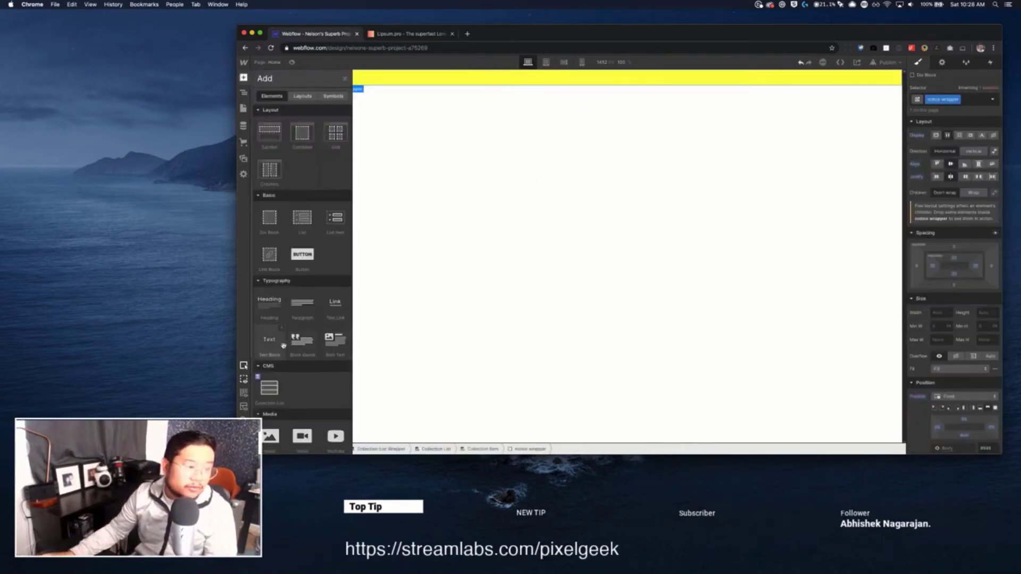
pyautogui.moveTo(340, 304); pyautogui.dragTo(607, 77)
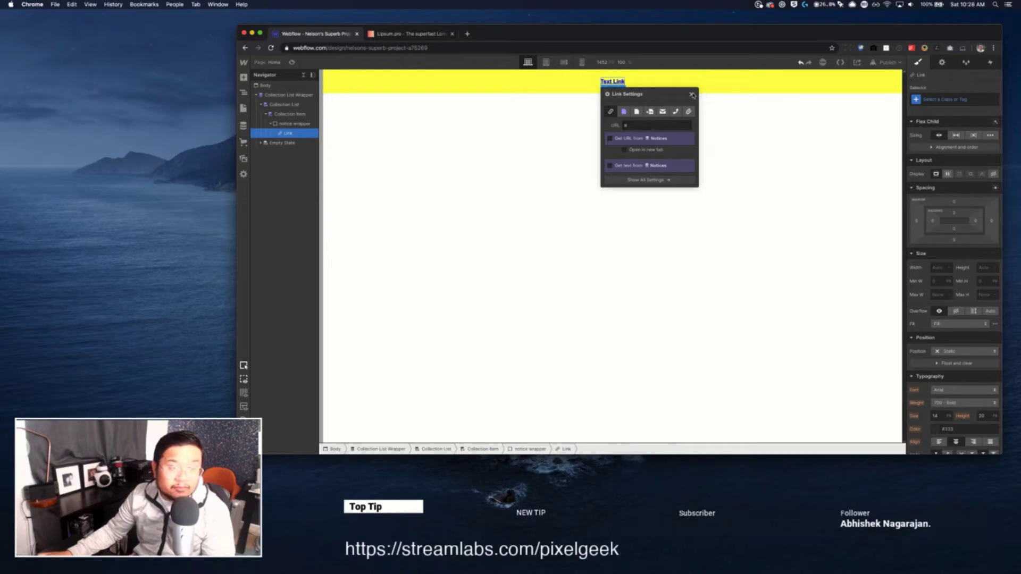
pyautogui.click(625, 167)
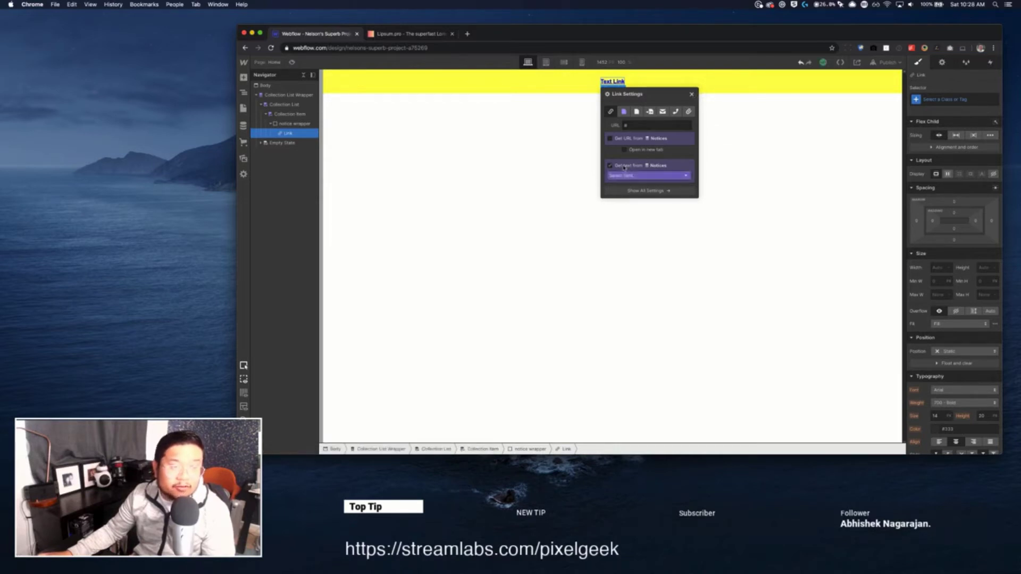
pyautogui.click(659, 175)
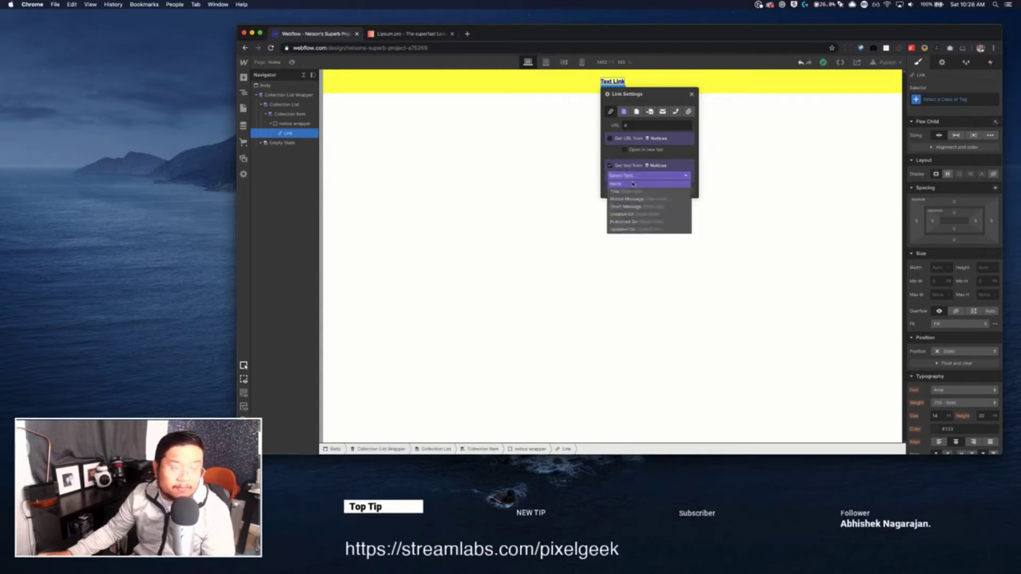
pyautogui.click(658, 200)
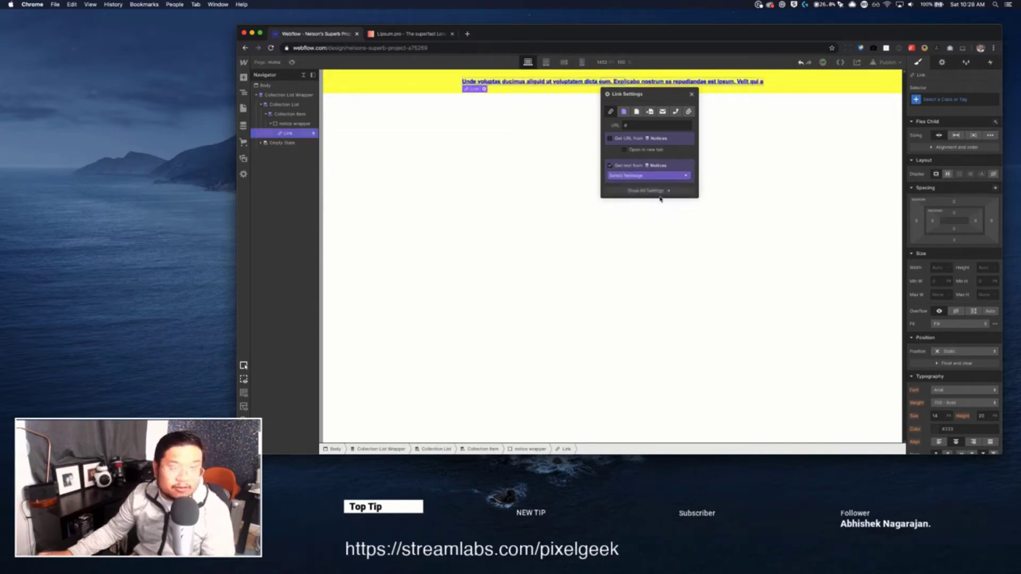
pyautogui.click(692, 95)
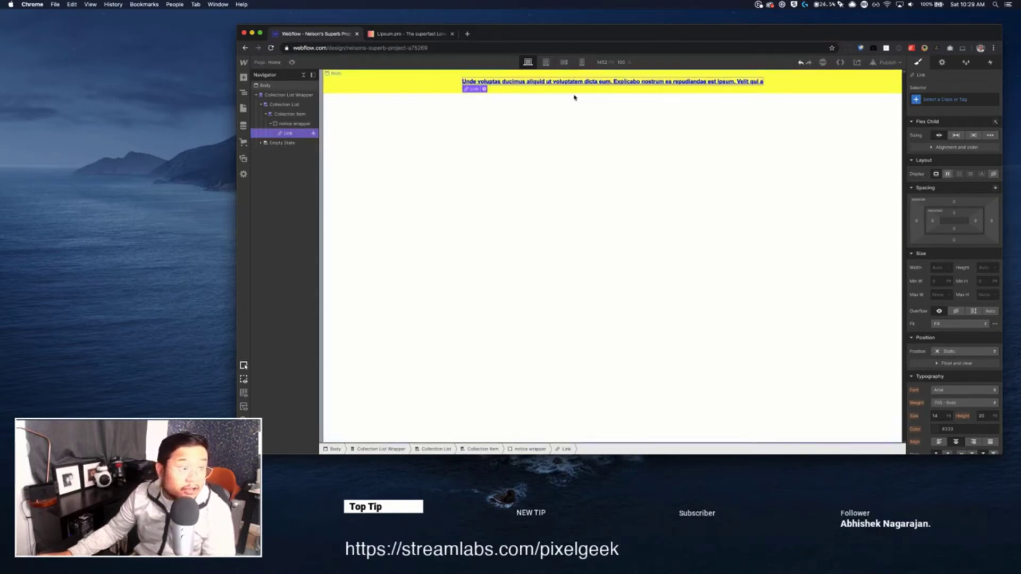
# Give the notice message's text link the class "notice link".
pyautogui.click(935, 98)
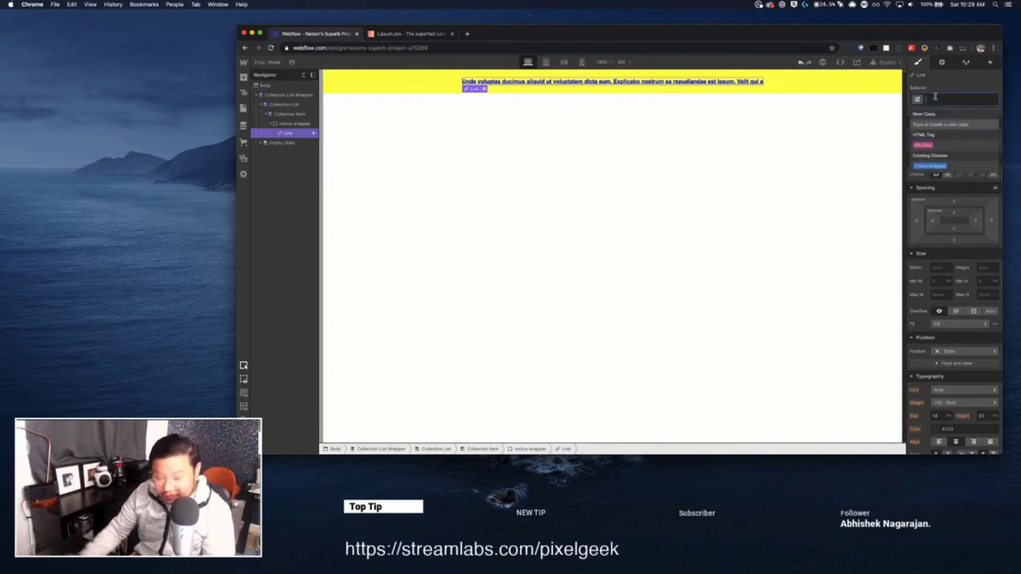
pyautogui.write('notice link')
pyautogui.press('Return')
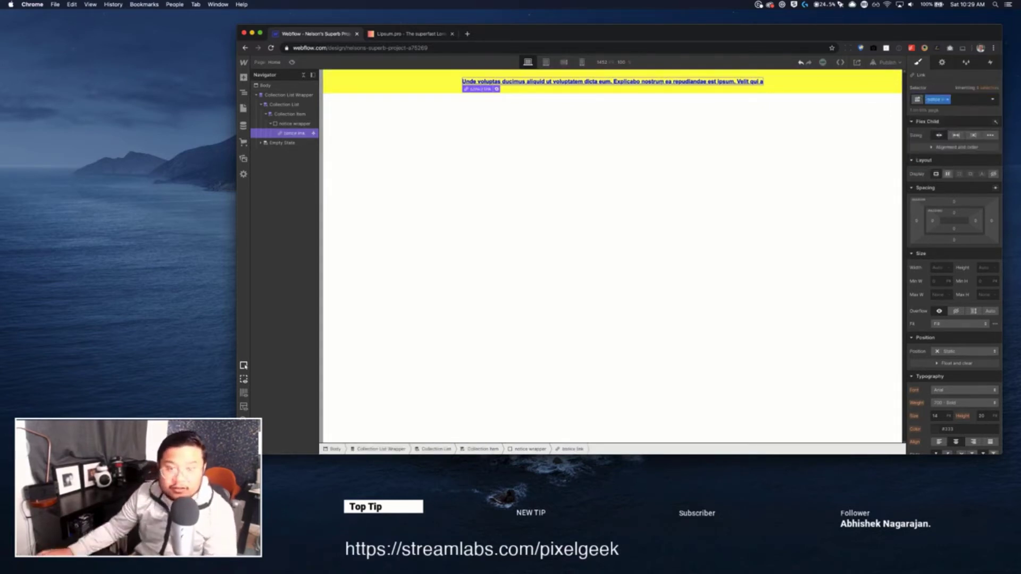
# Set the notice link's text color to black and remove its underline.
pyautogui.scroll(-3, 939, 417)
pyautogui.click(938, 417)
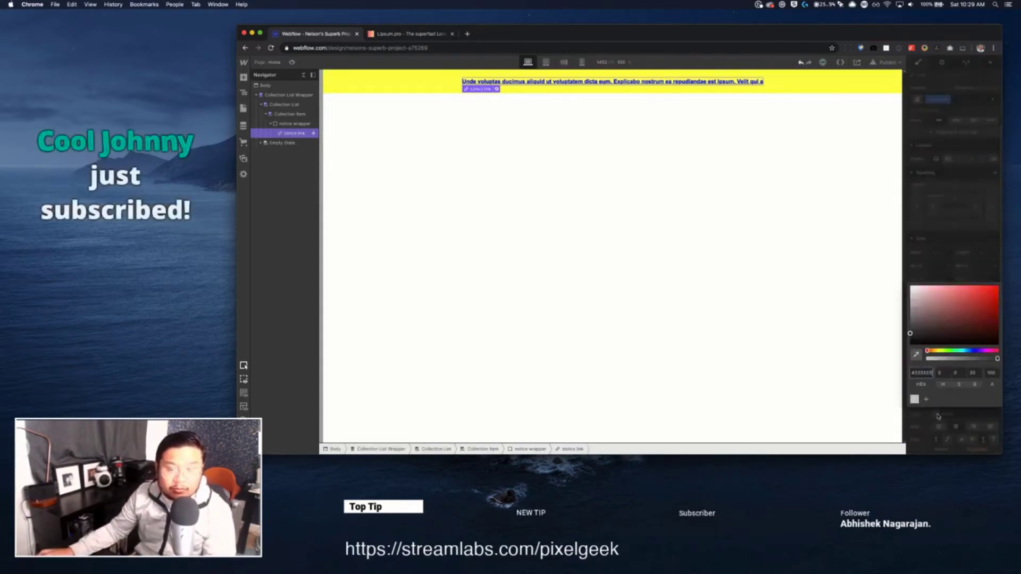
pyautogui.moveTo(942, 338); pyautogui.dragTo(892, 358)
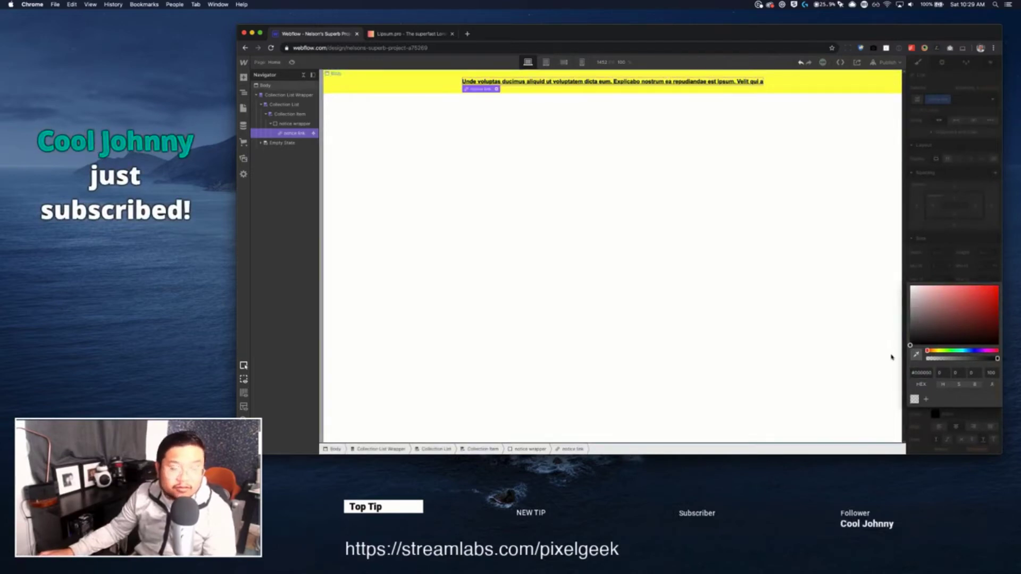
pyautogui.click(964, 245)
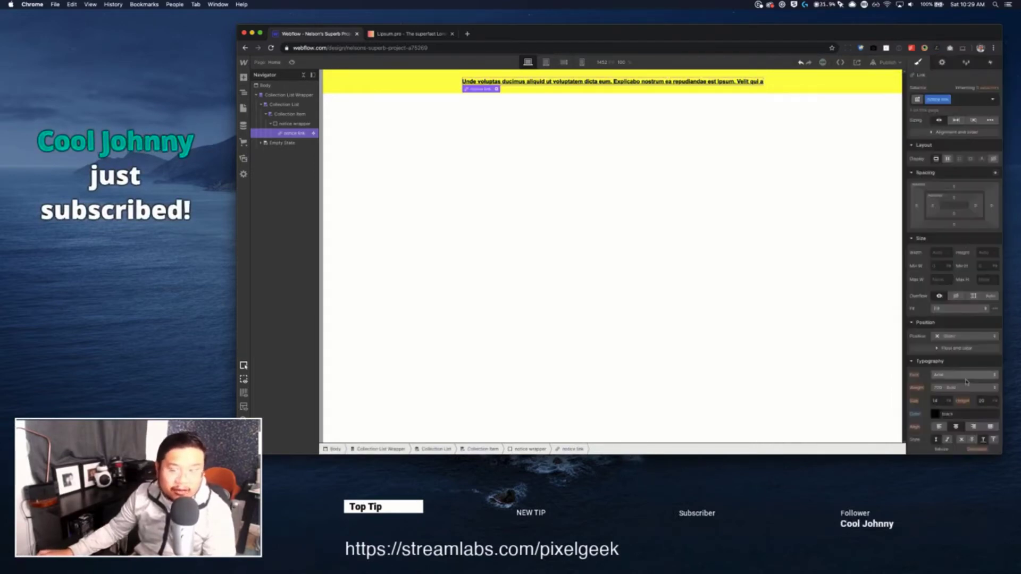
pyautogui.click(961, 439)
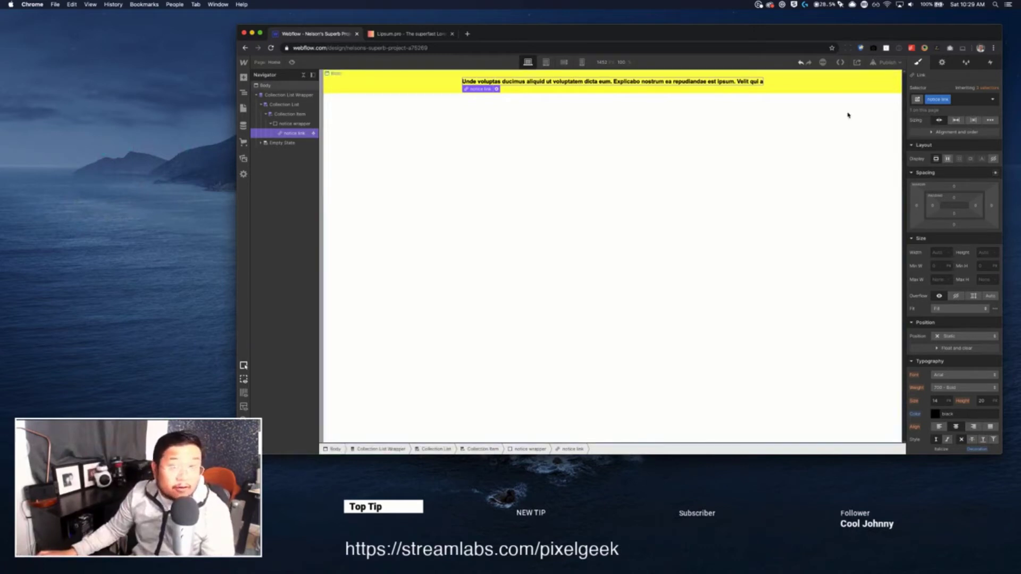
pyautogui.click(775, 82)
pyautogui.click(755, 83)
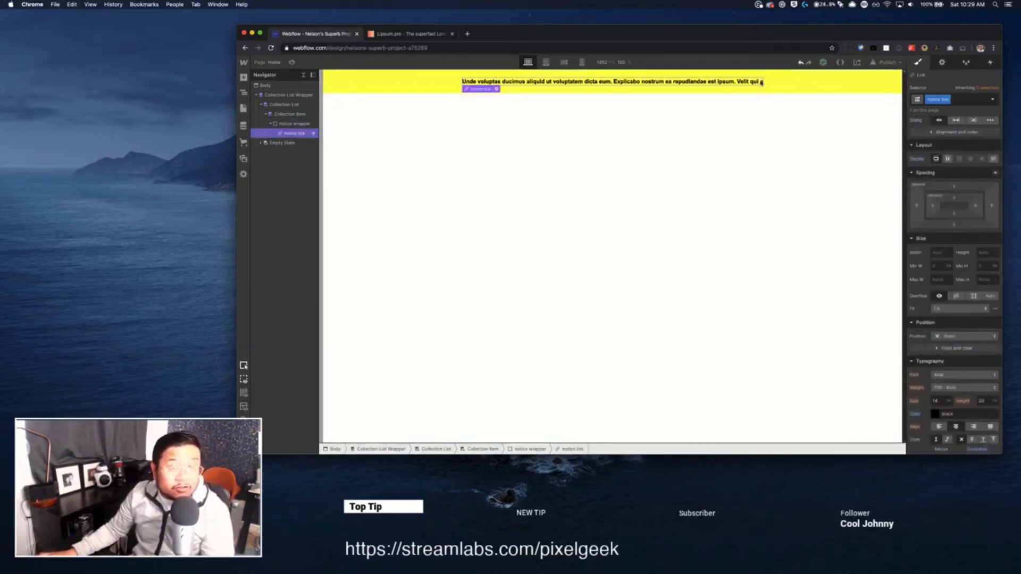
pyautogui.click(866, 87)
pyautogui.press('a')
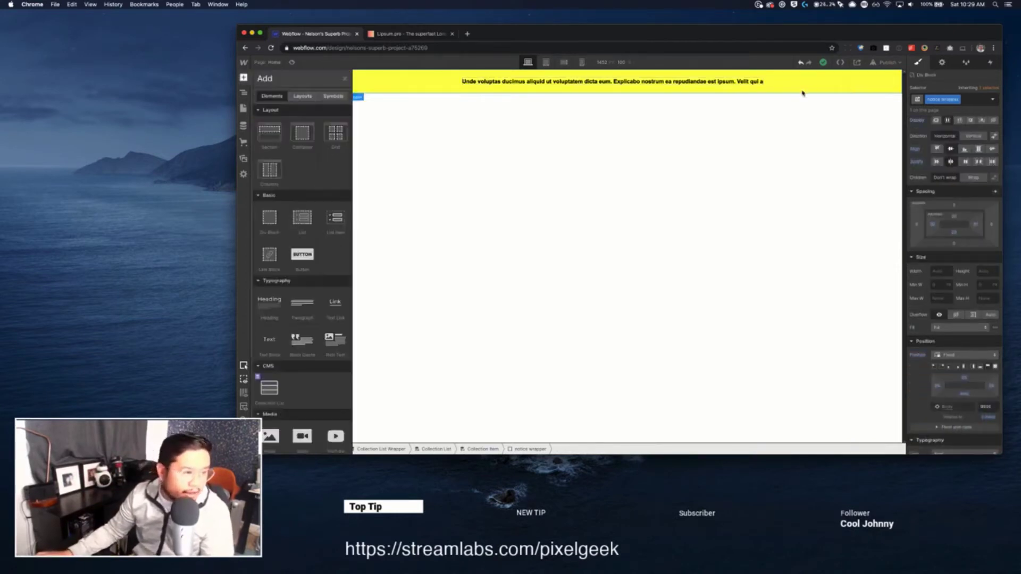
pyautogui.click(755, 84)
pyautogui.press('z')
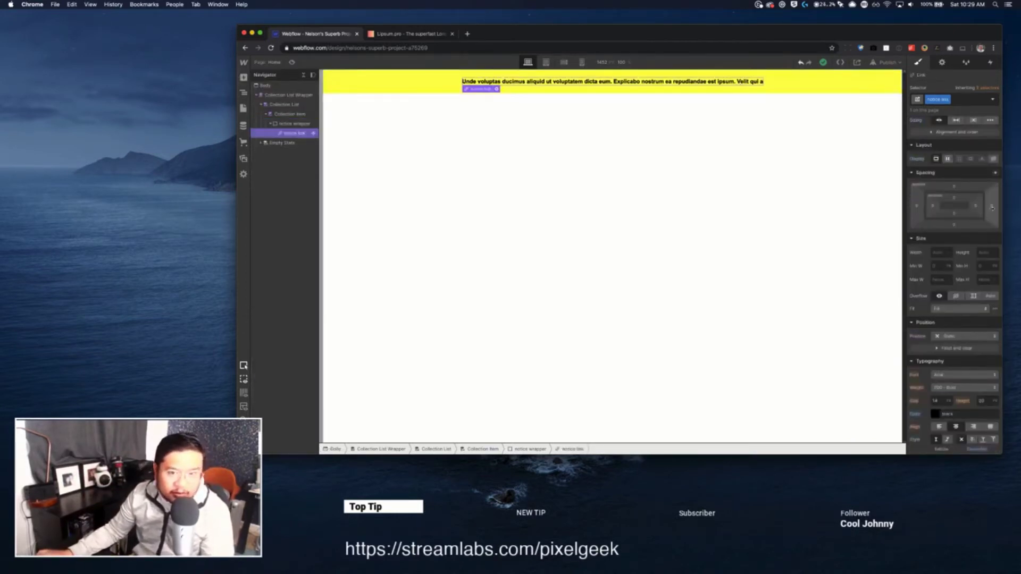
# Add a second Text Link after the message in the notice wrapper and change its text to "Close".
pyautogui.click(784, 82)
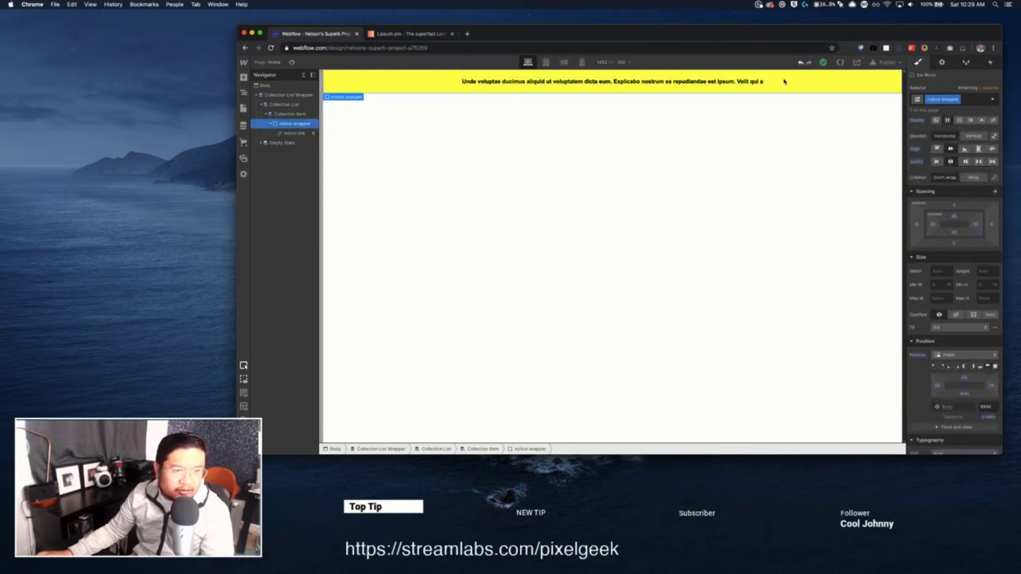
pyautogui.press('a')
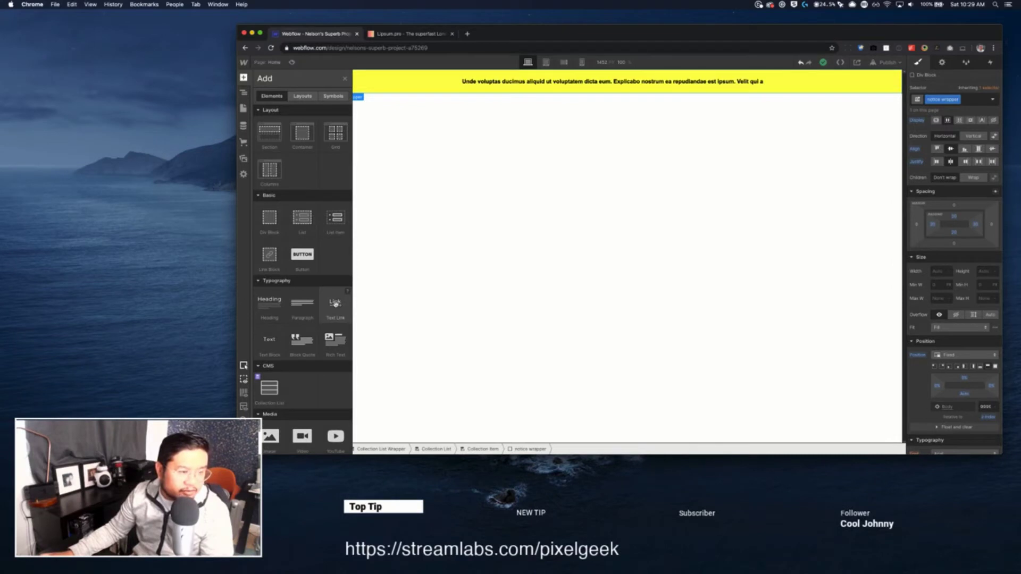
pyautogui.moveTo(339, 302); pyautogui.dragTo(800, 84)
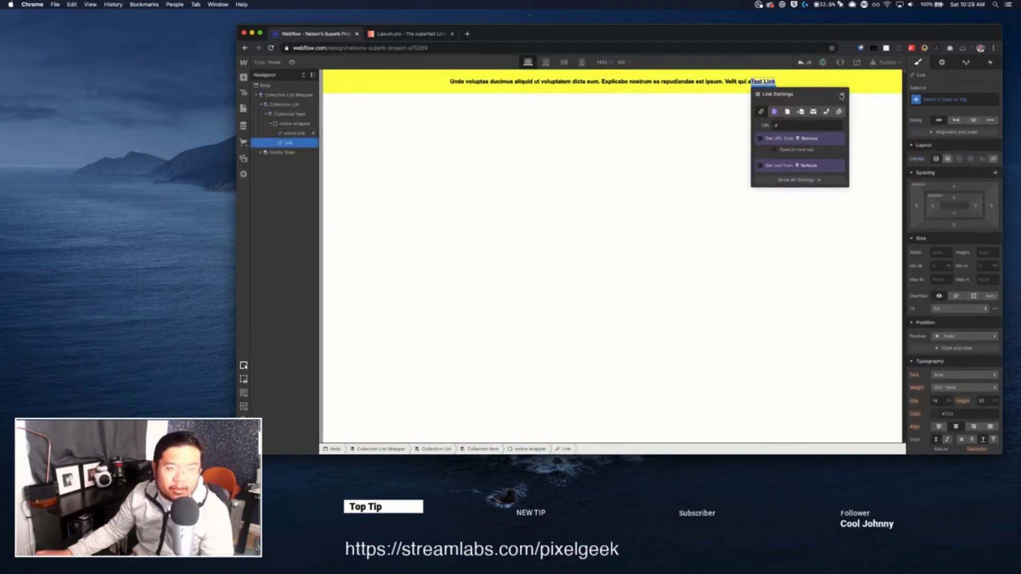
pyautogui.click(843, 94)
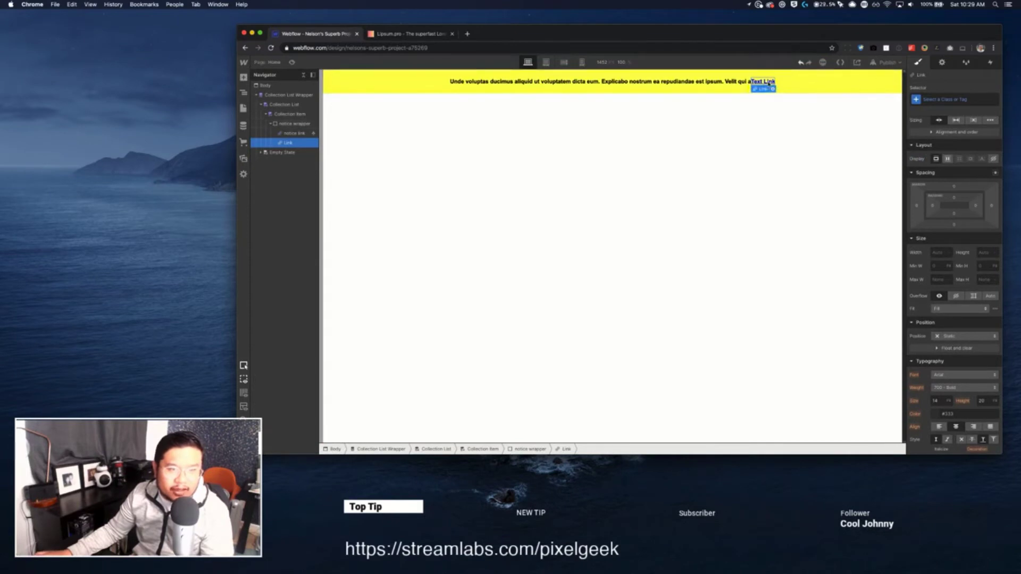
pyautogui.doubleClick(764, 82)
pyautogui.write('Close')
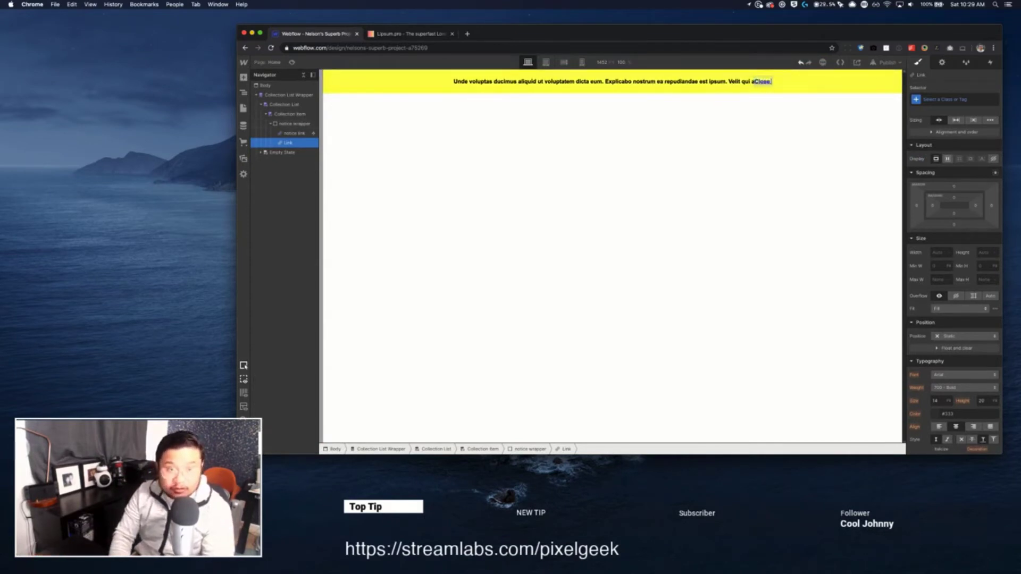
pyautogui.press('Escape')
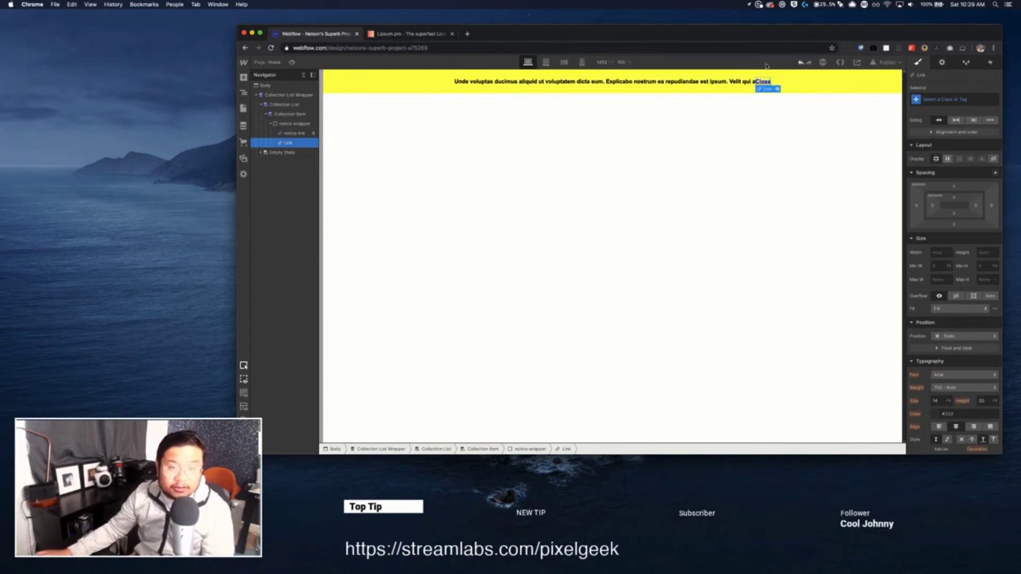
# Give the Close link the class "notice close".
pyautogui.click(945, 99)
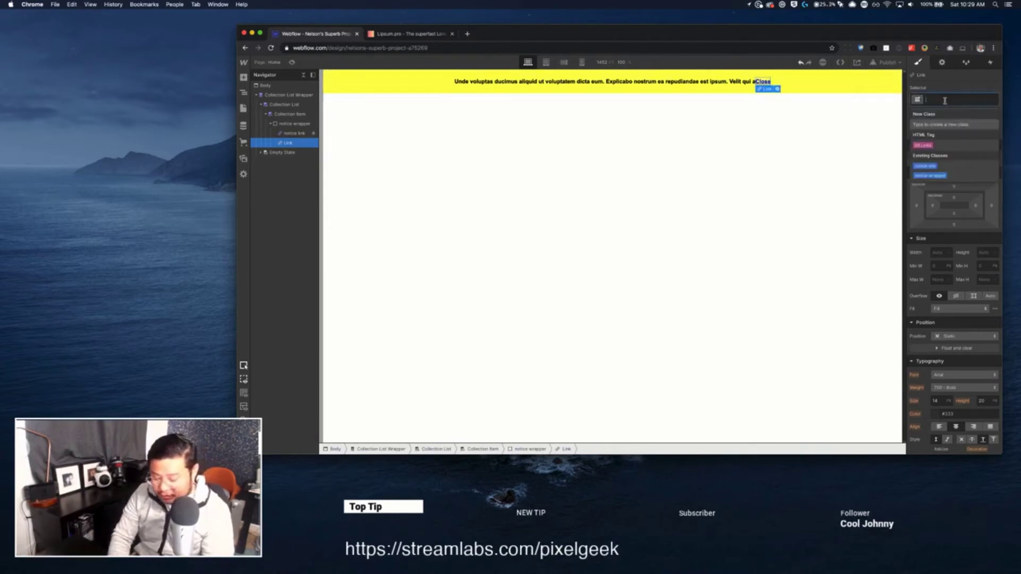
pyautogui.write('notice close')
pyautogui.press('Return')
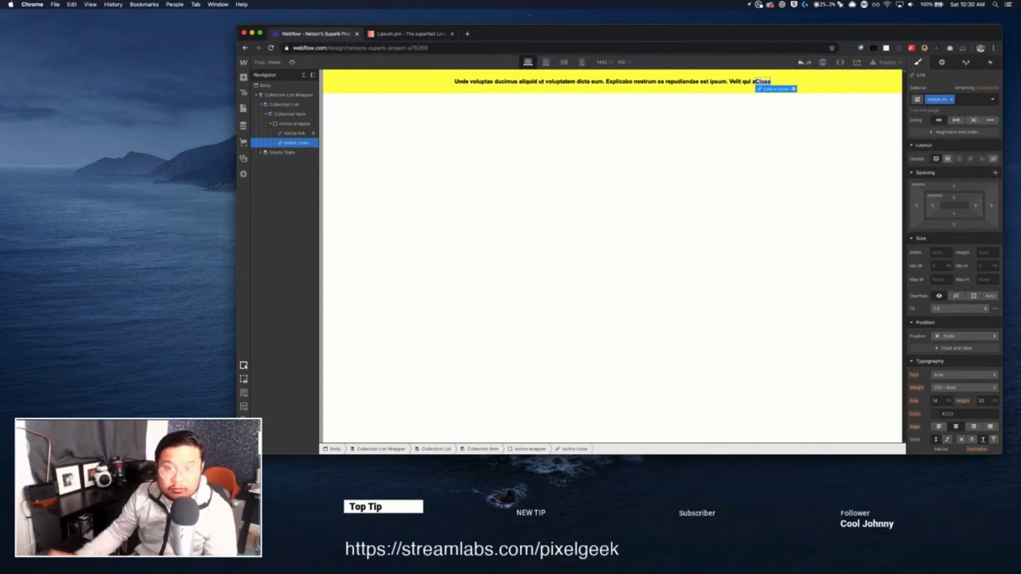
# Remove the Close link's underline and set its text color to a medium gray.
pyautogui.scroll(-1, 957, 390)
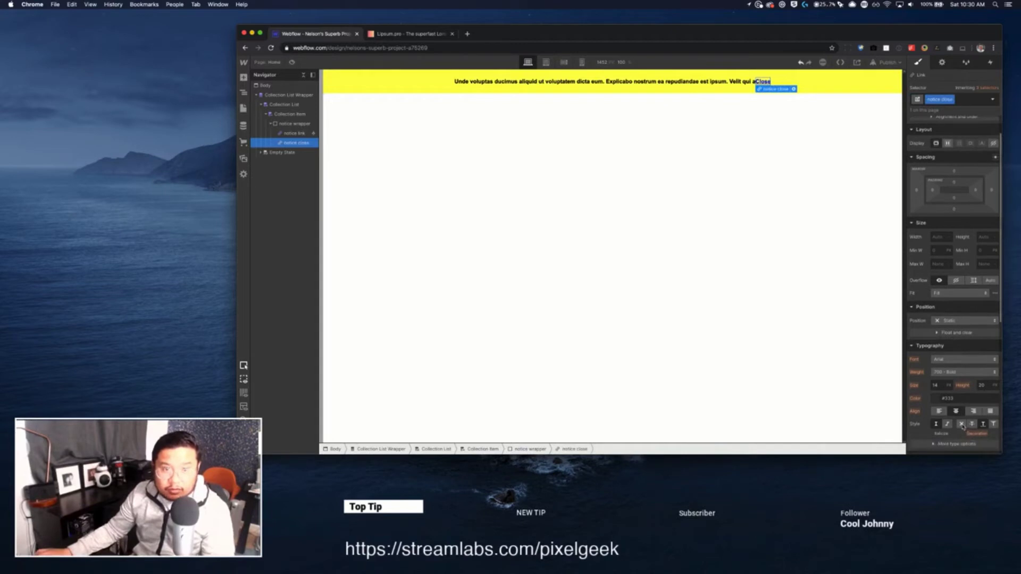
pyautogui.click(936, 400)
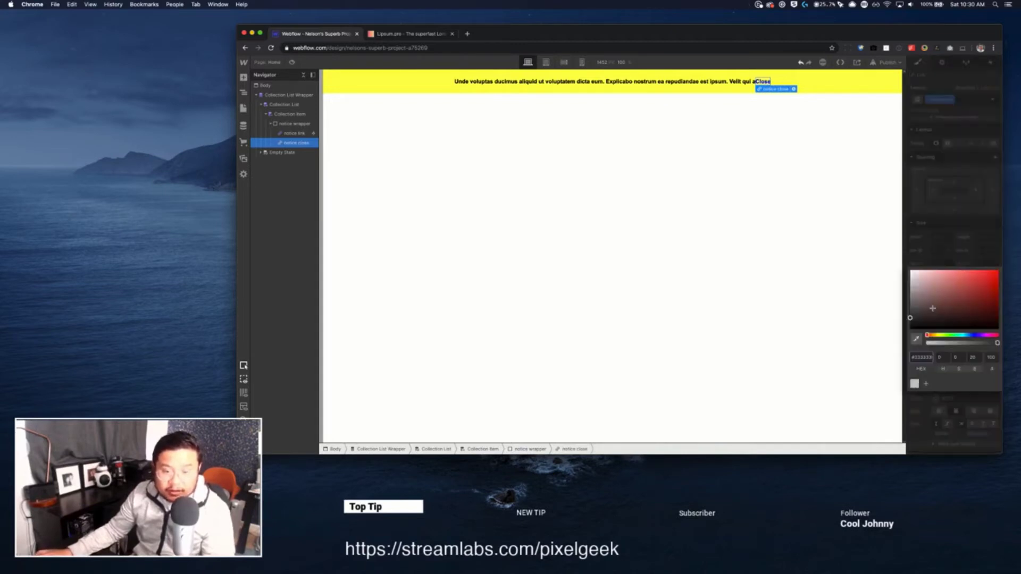
pyautogui.moveTo(933, 309); pyautogui.dragTo(886, 296)
pyautogui.click(964, 223)
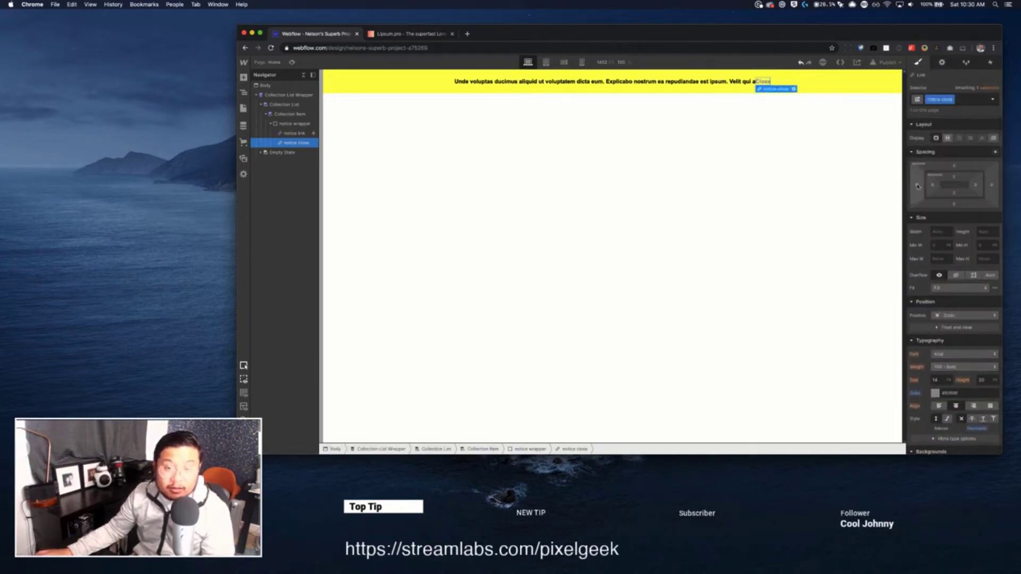
# Add left margin and padding to the Close link, plus a solid 2 px light gray border on its left side.
pyautogui.moveTo(918, 186); pyautogui.dragTo(907, 184)
pyautogui.scroll(-2, 952, 212)
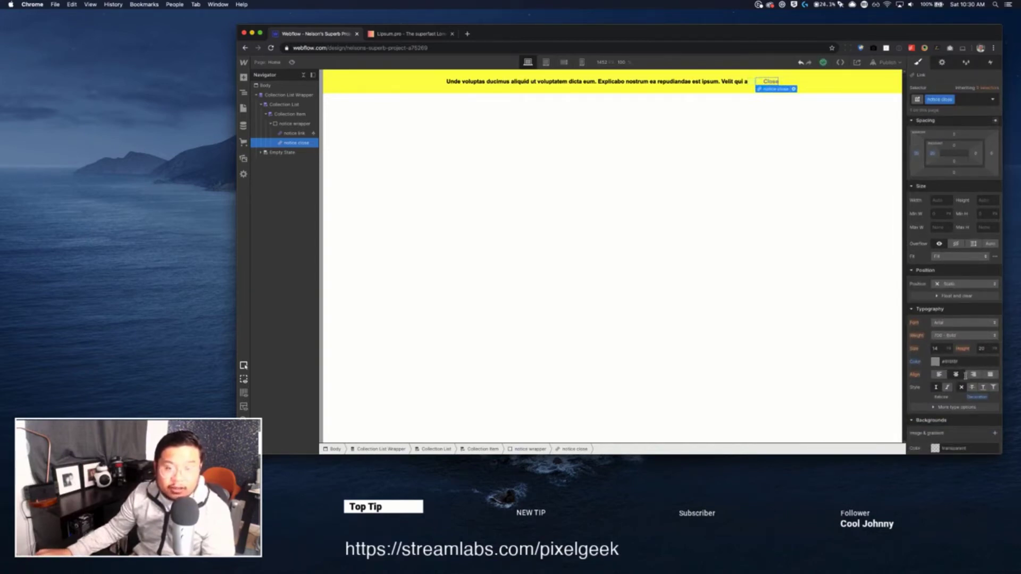
pyautogui.scroll(-5, 926, 266)
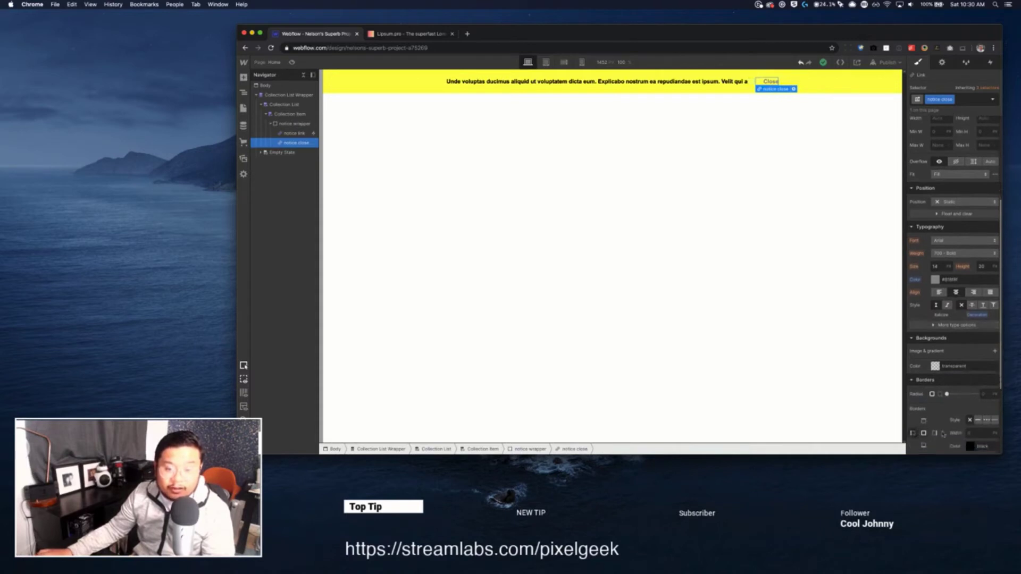
pyautogui.scroll(-1, 982, 418)
pyautogui.scroll(-1, 981, 415)
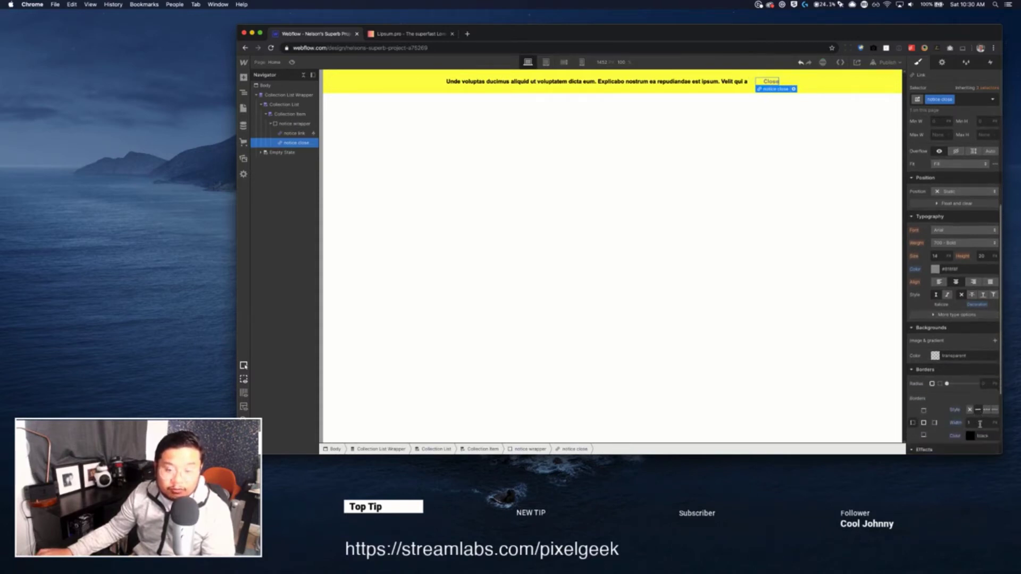
pyautogui.click(971, 436)
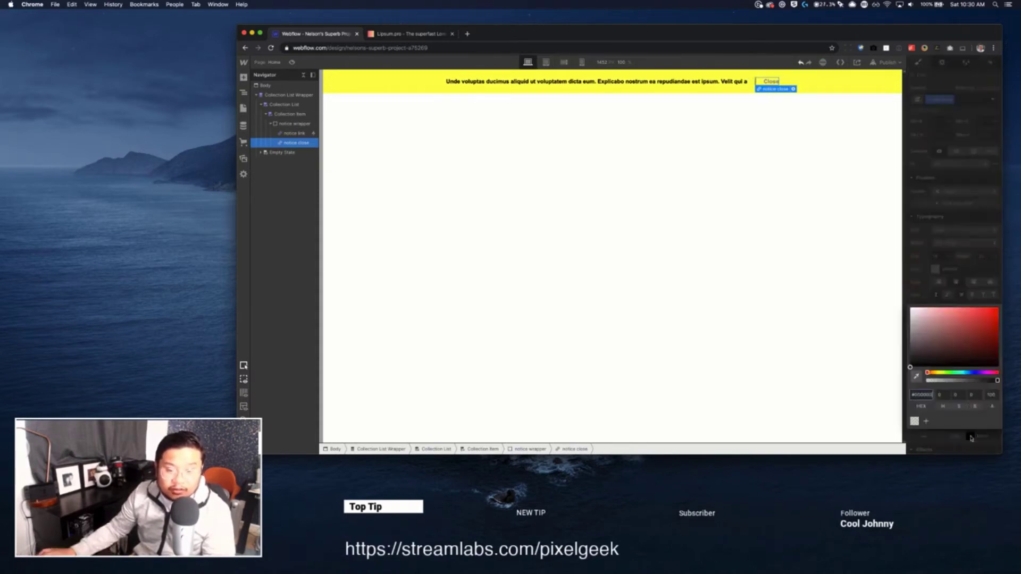
pyautogui.moveTo(883, 315); pyautogui.dragTo(882, 310)
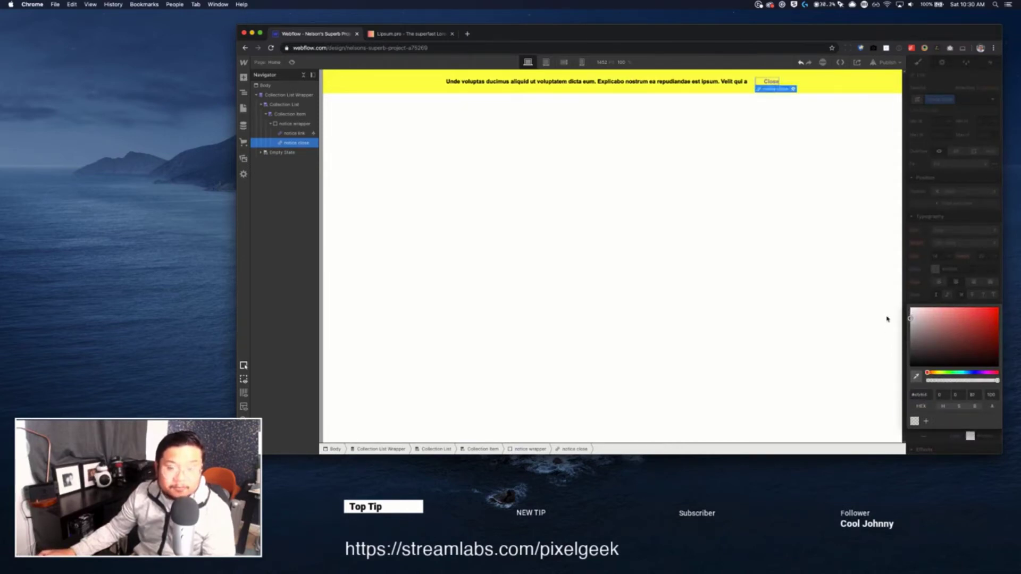
pyautogui.click(887, 320)
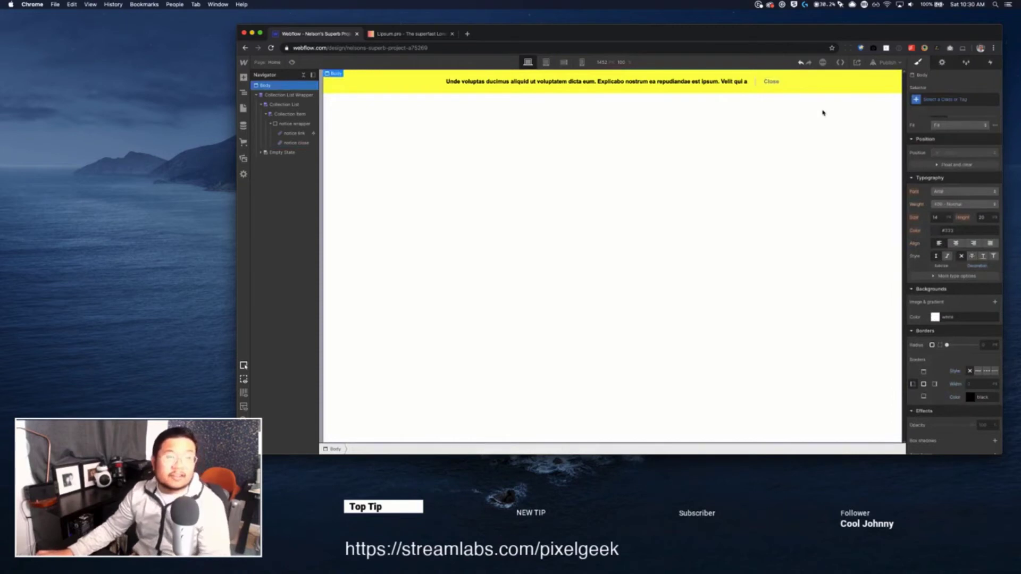
pyautogui.click(775, 83)
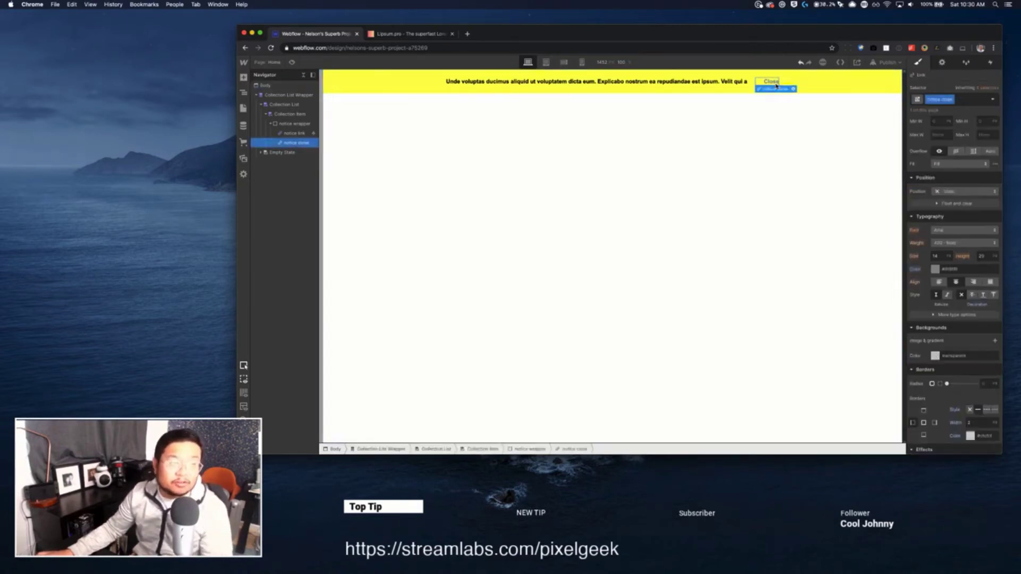
pyautogui.click(408, 88)
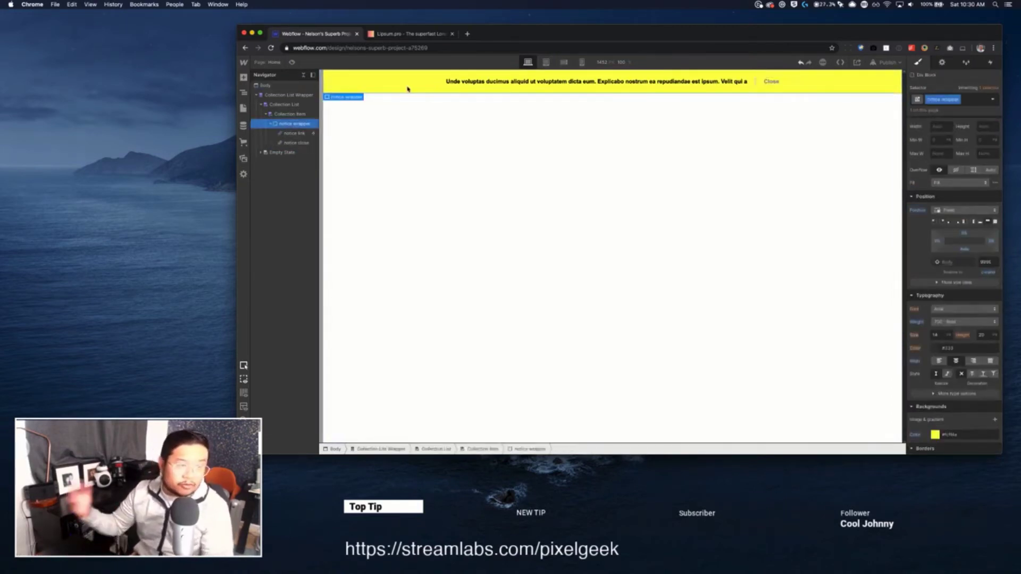
pyautogui.click(566, 84)
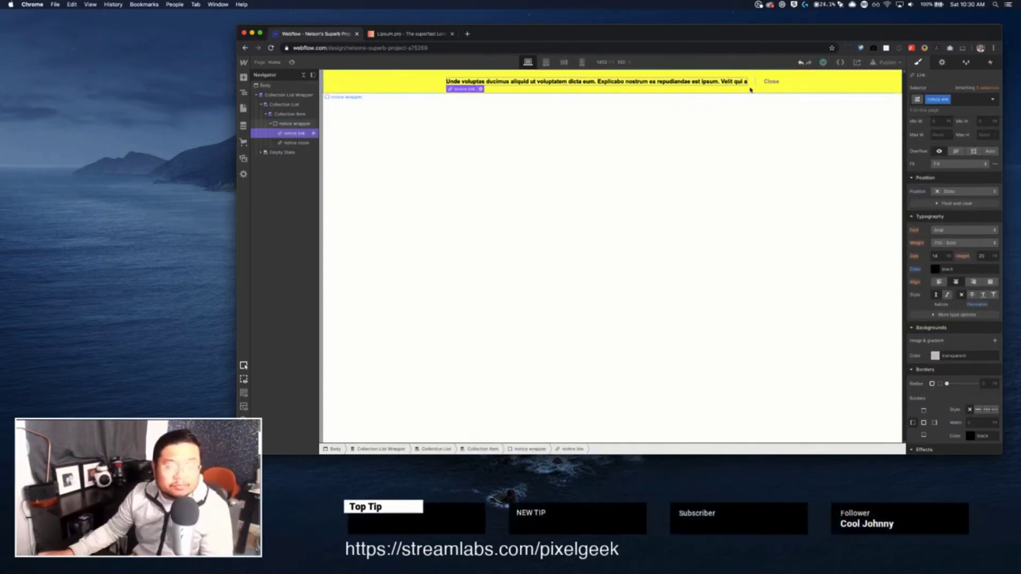
# Add a mouse click (tap) trigger to the Close link with Start an Animation as its first-click action.
pyautogui.click(770, 85)
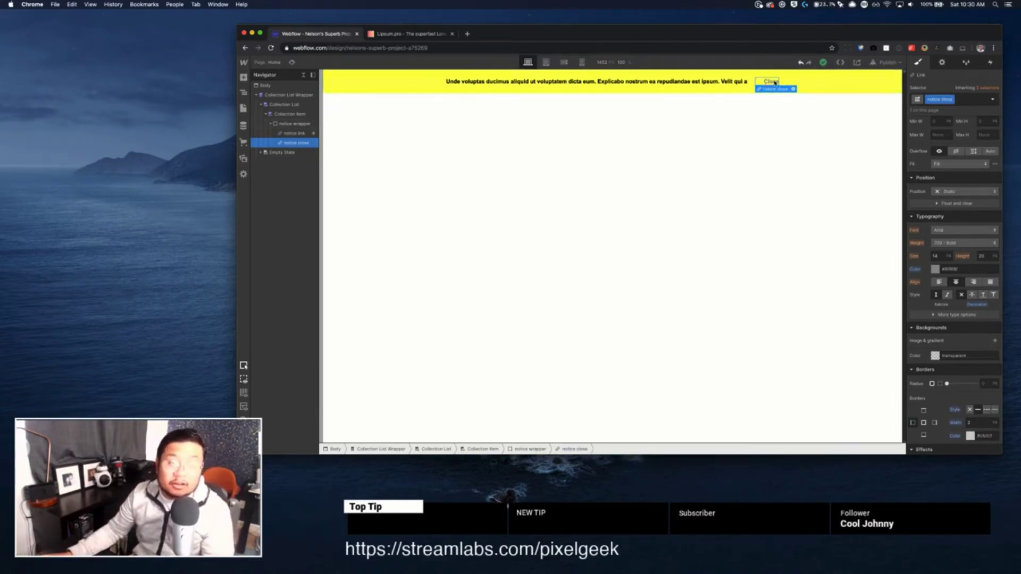
pyautogui.click(989, 62)
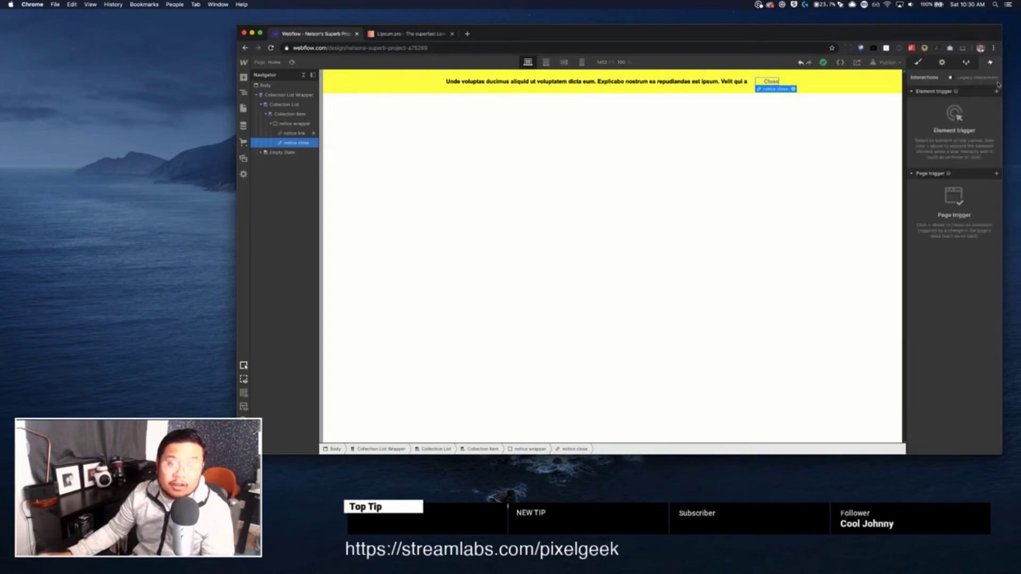
pyautogui.click(997, 91)
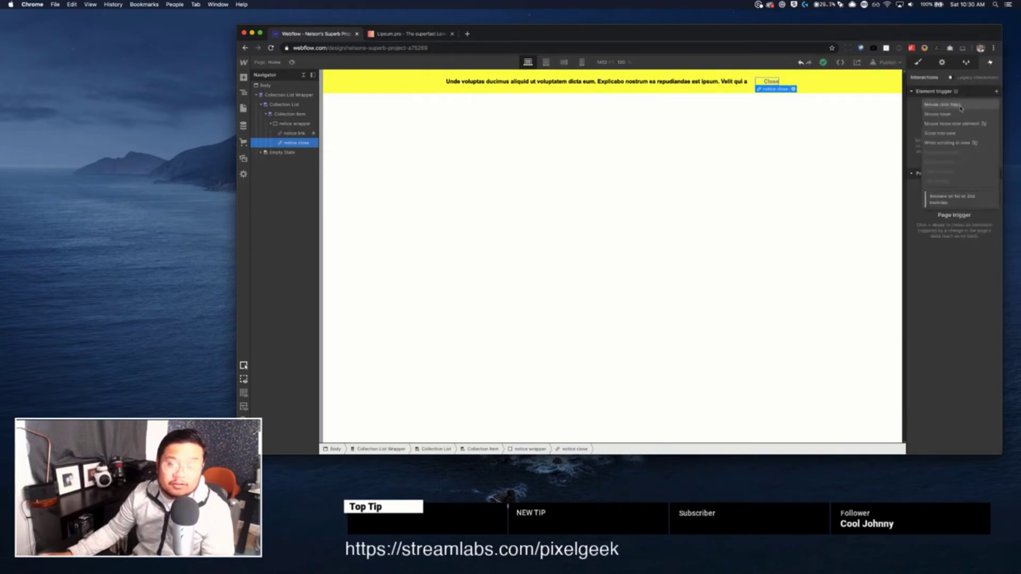
pyautogui.click(947, 105)
pyautogui.click(949, 134)
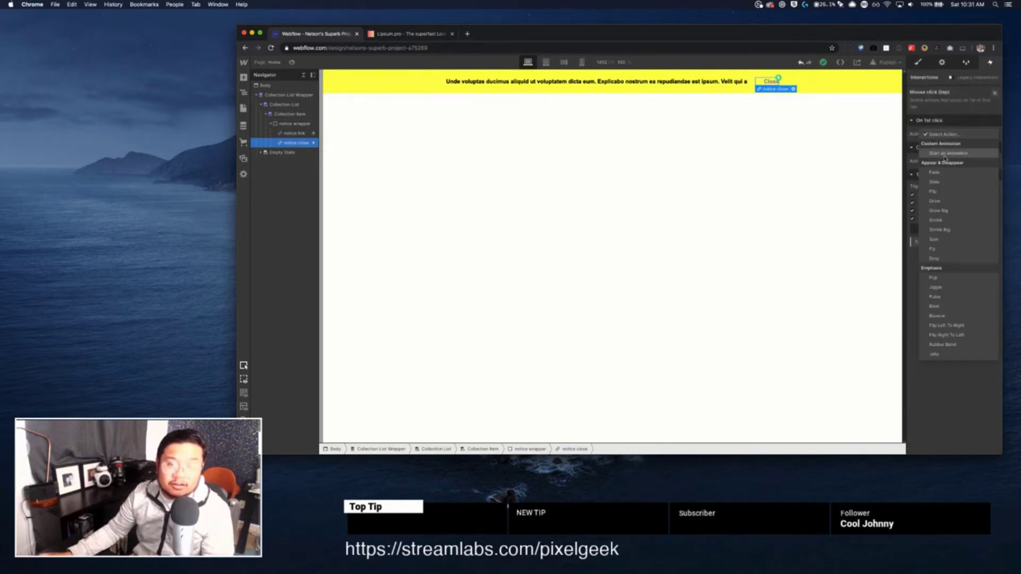
pyautogui.click(945, 154)
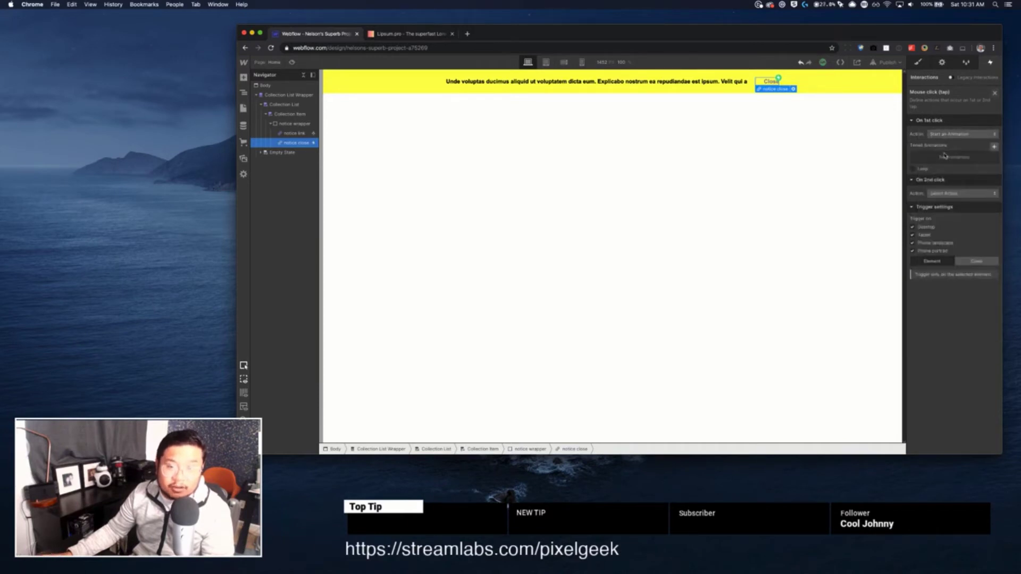
# Create a timed animation for the first click and name it "close notice bar".
pyautogui.click(994, 148)
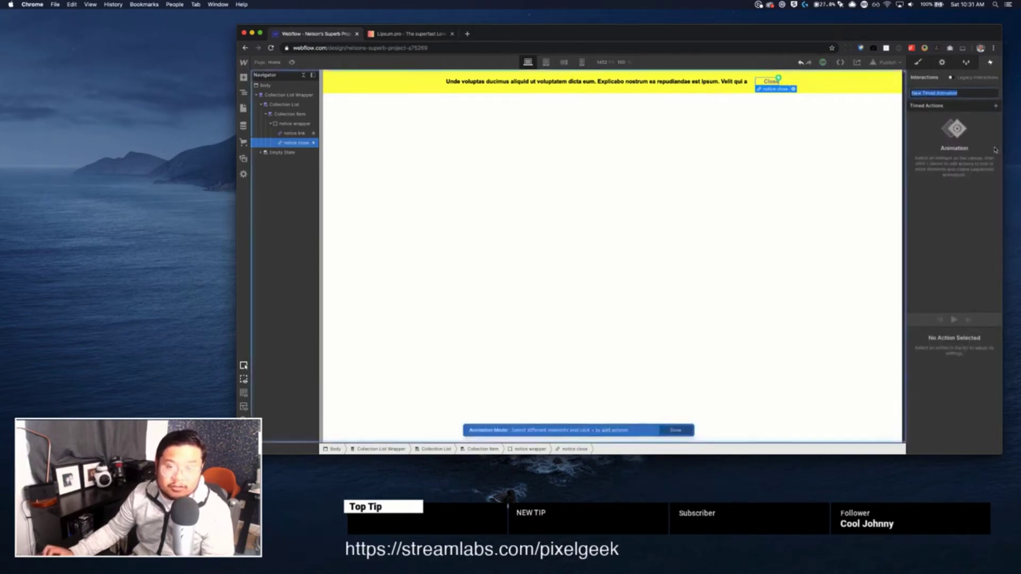
pyautogui.write('close notice')
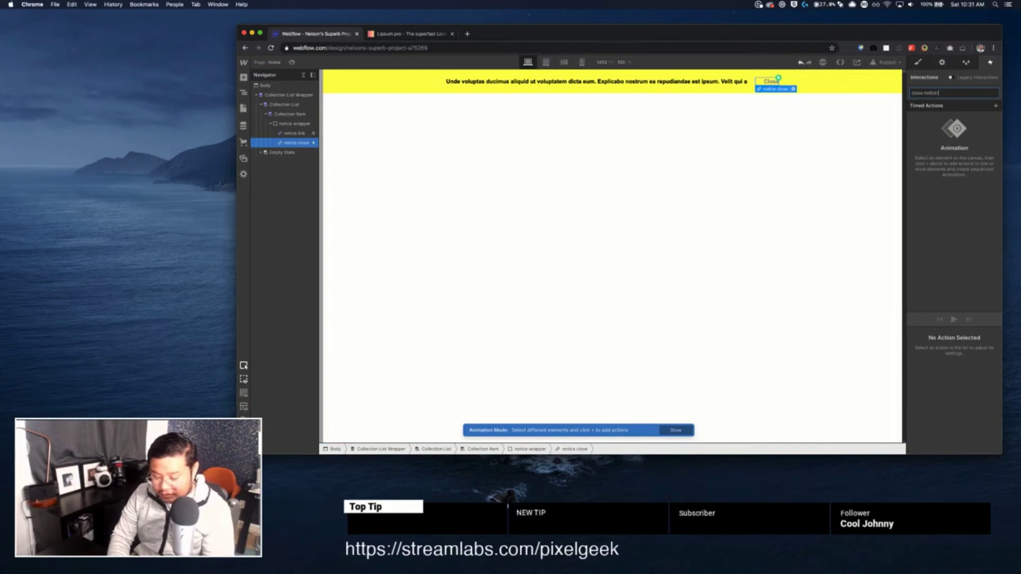
pyautogui.write(' bar')
pyautogui.press('Return')
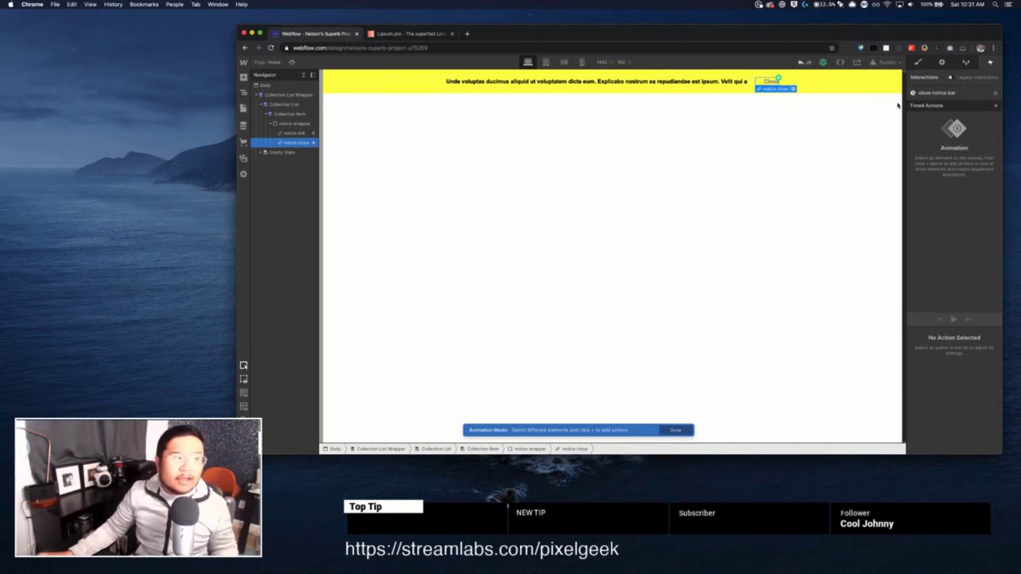
# Add a Hide/Show action for the notice wrapper to the animation and set its display to none.
pyautogui.click(294, 124)
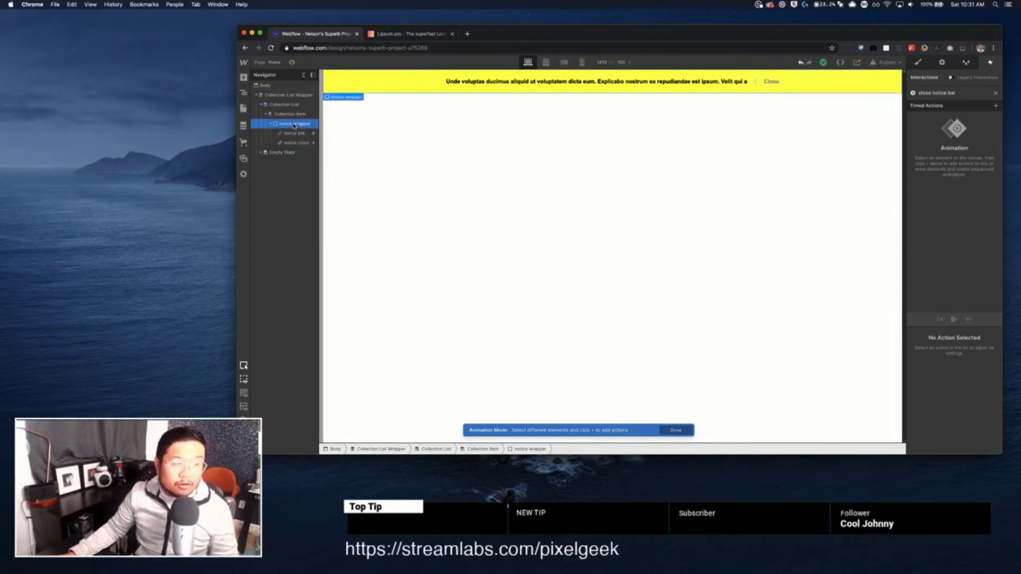
pyautogui.click(996, 106)
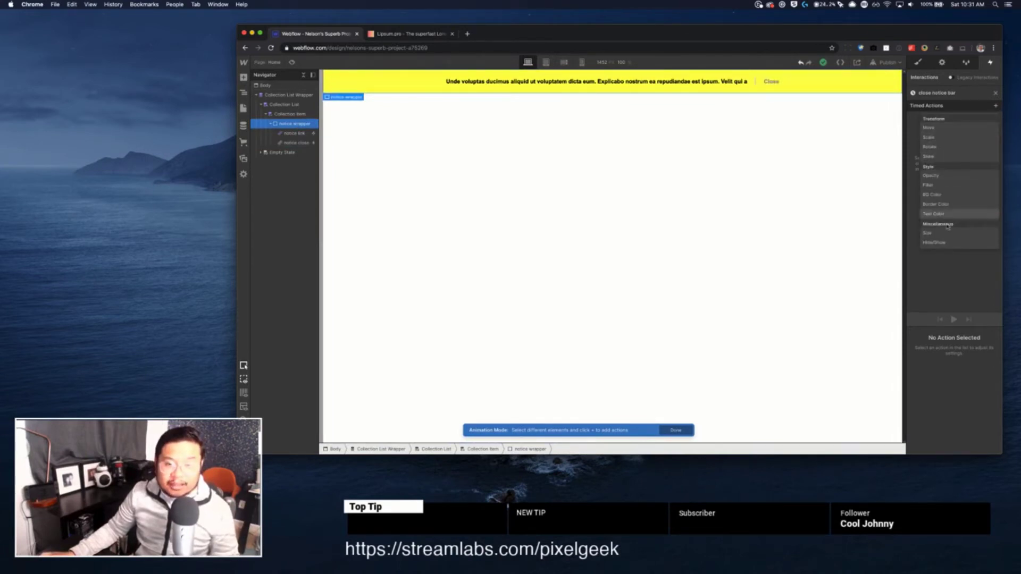
pyautogui.click(945, 243)
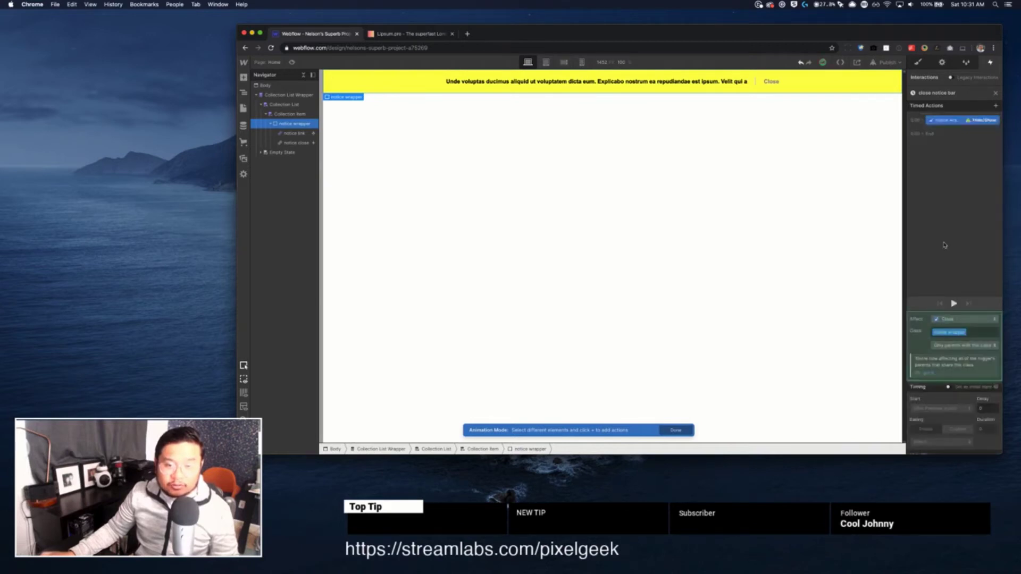
pyautogui.scroll(-2, 958, 373)
pyautogui.click(994, 447)
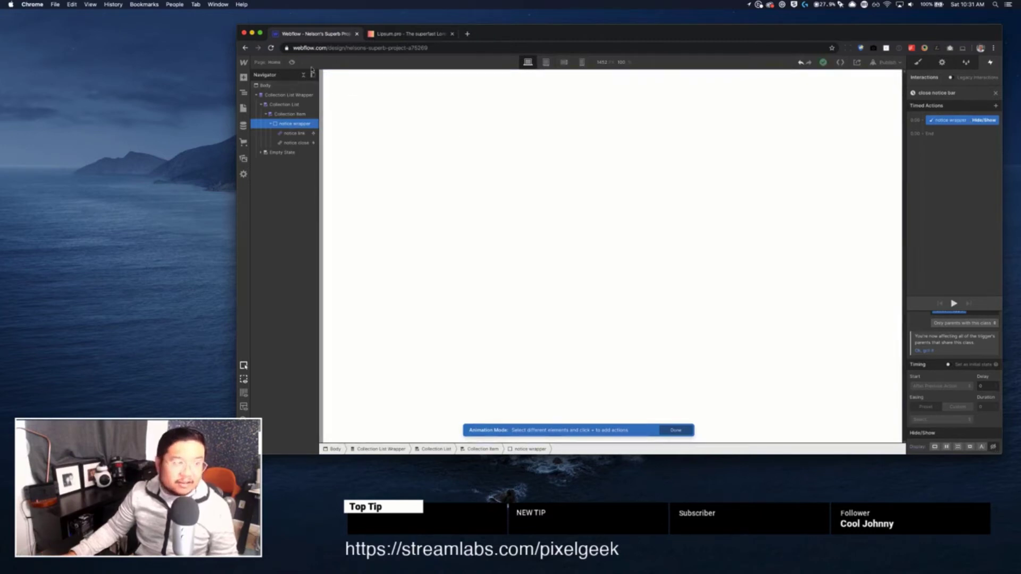
# Preview the page, test the Close link on the notice bar, and return to the Designer.
pyautogui.click(292, 63)
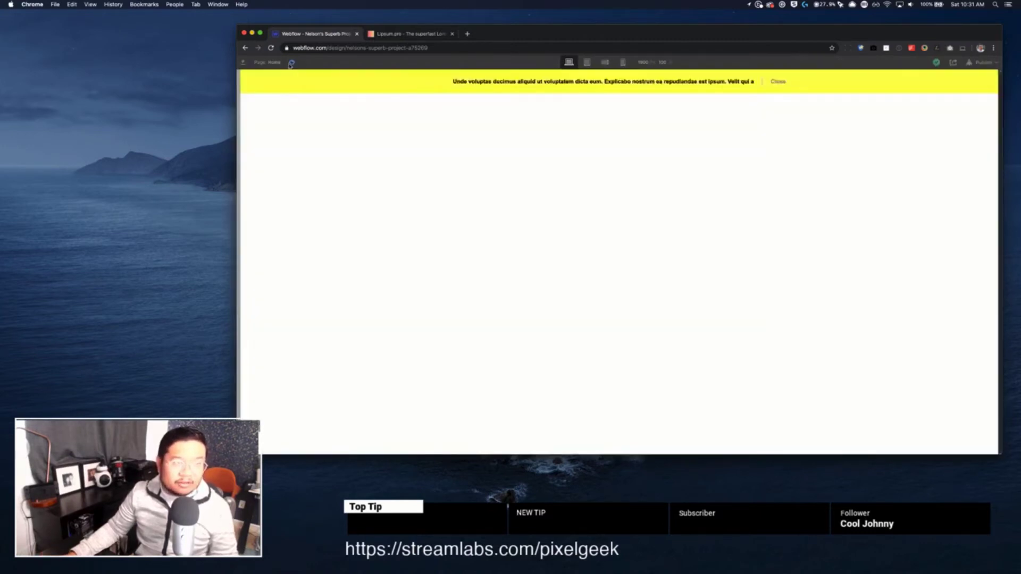
pyautogui.click(775, 82)
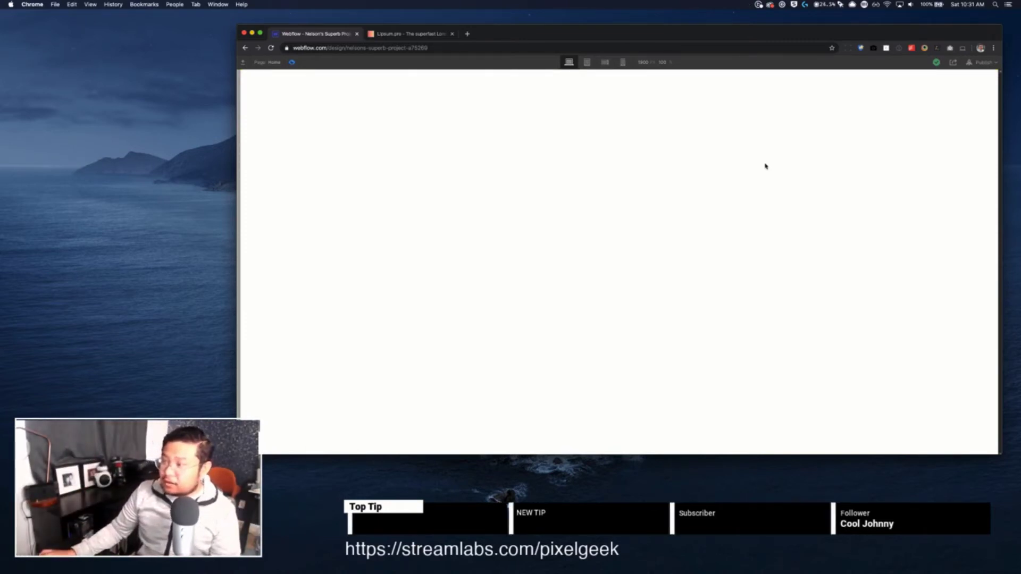
pyautogui.click(292, 62)
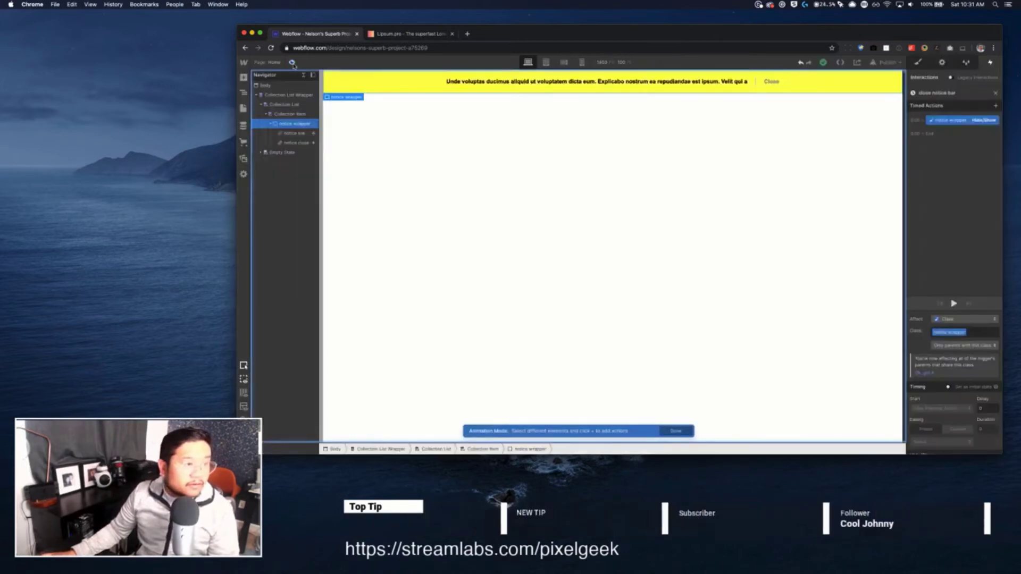
# Leave the animation editor and add a Div Block below the notice wrapper inside the Collection Item.
pyautogui.click(618, 83)
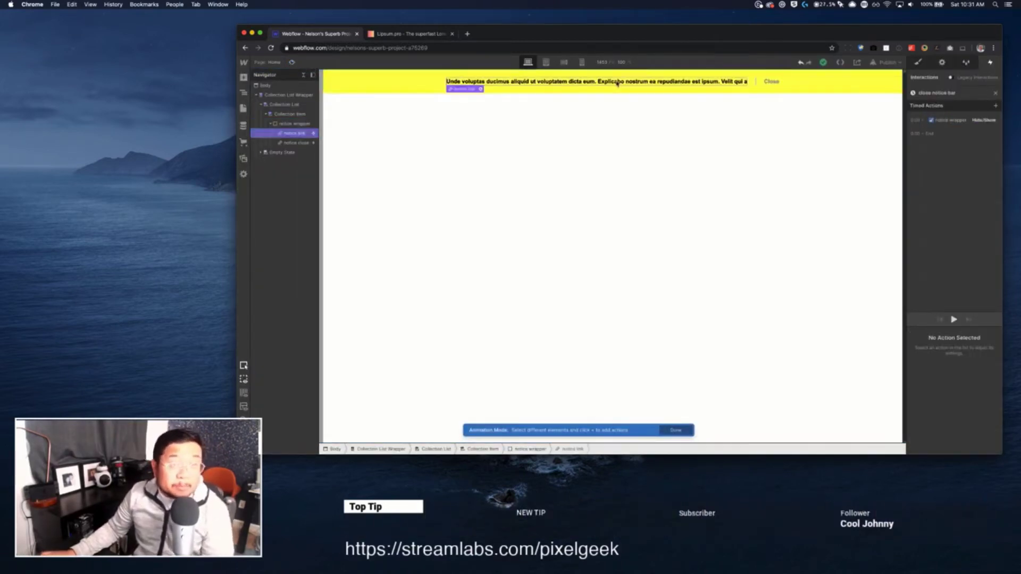
pyautogui.click(918, 62)
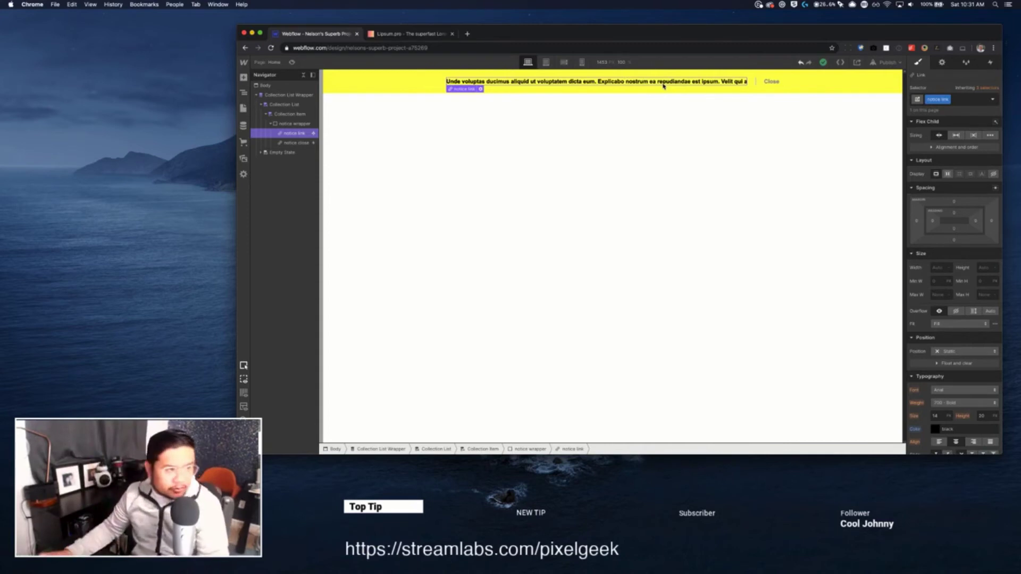
pyautogui.press('a')
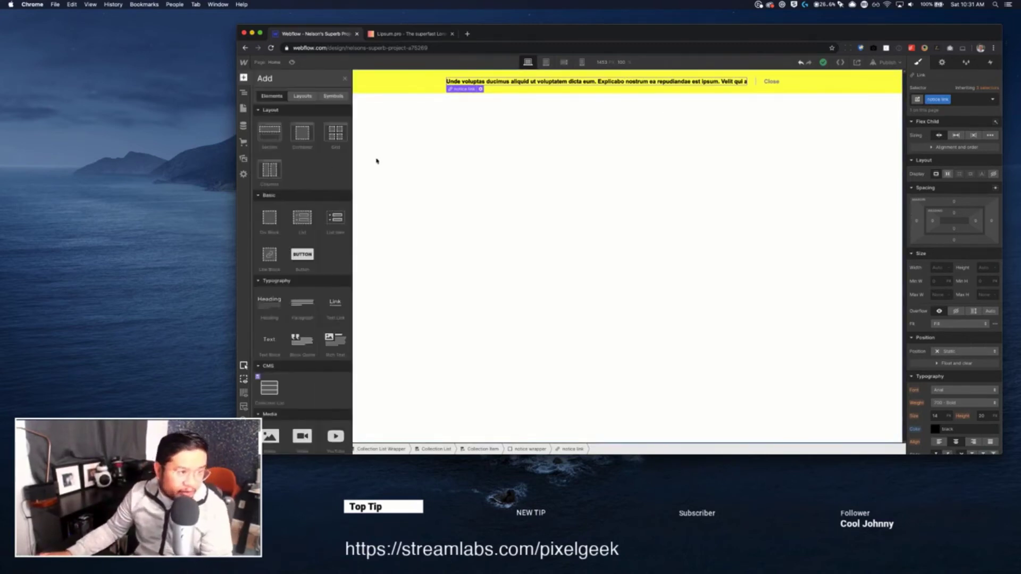
pyautogui.moveTo(273, 226); pyautogui.dragTo(294, 155)
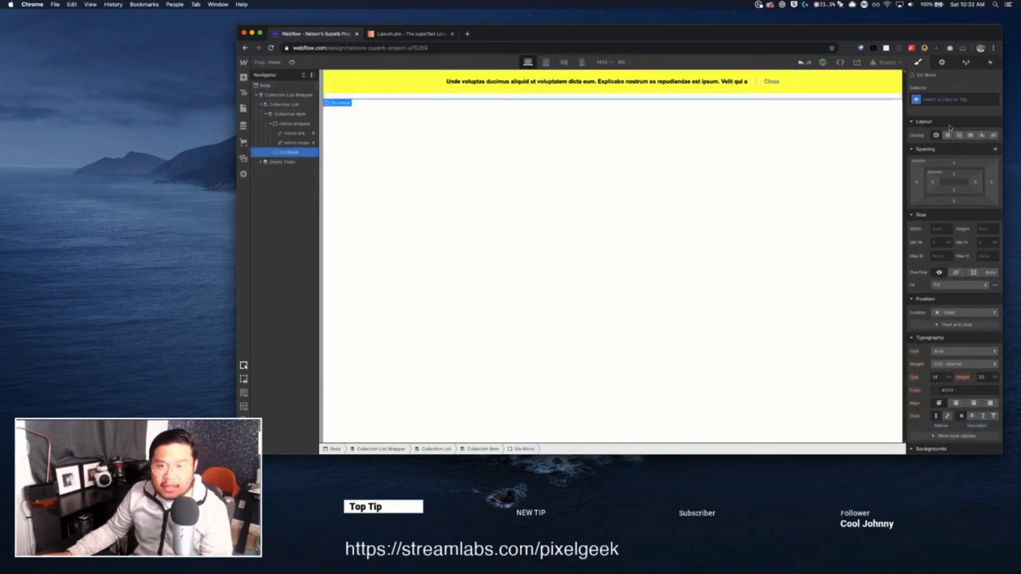
# Give the new Div Block the class "notice lightbox".
pyautogui.click(948, 100)
pyautogui.write('notice rightbox')
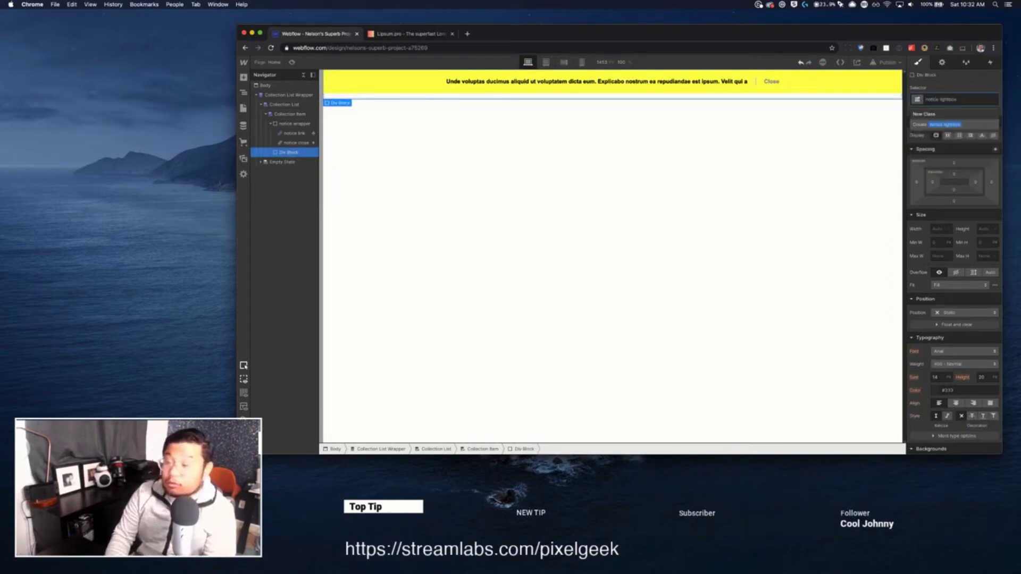
pyautogui.press('Return')
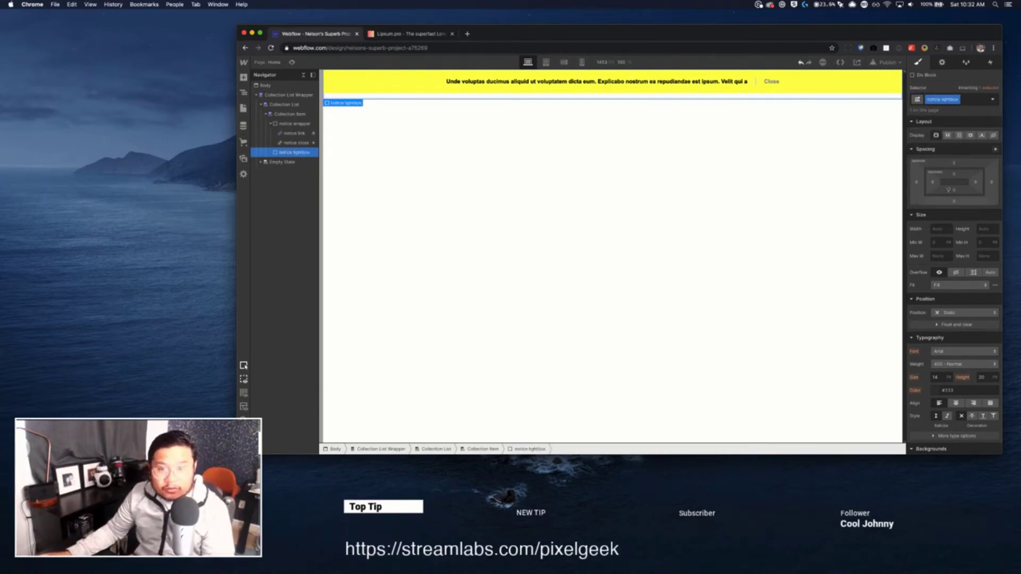
# Set the notice lightbox to flex with centered align and justify, and give it a fixed position covering the full viewport.
pyautogui.click(948, 136)
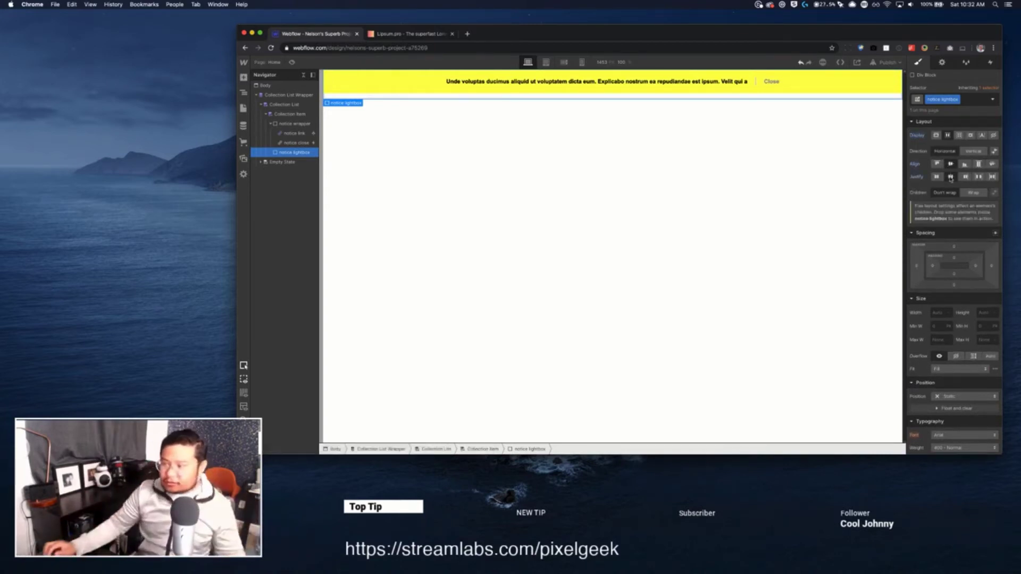
pyautogui.scroll(-3, 965, 356)
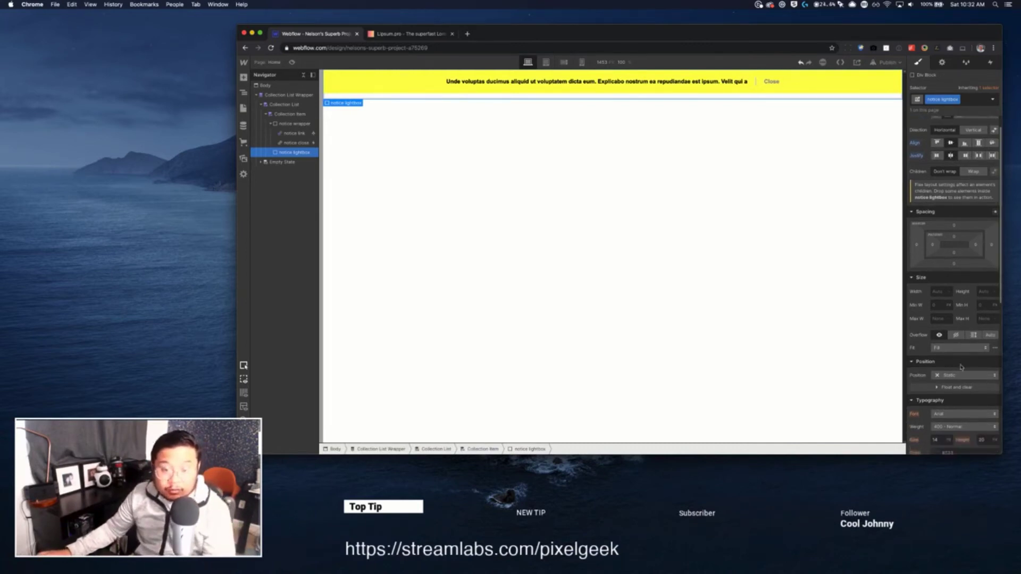
pyautogui.click(958, 360)
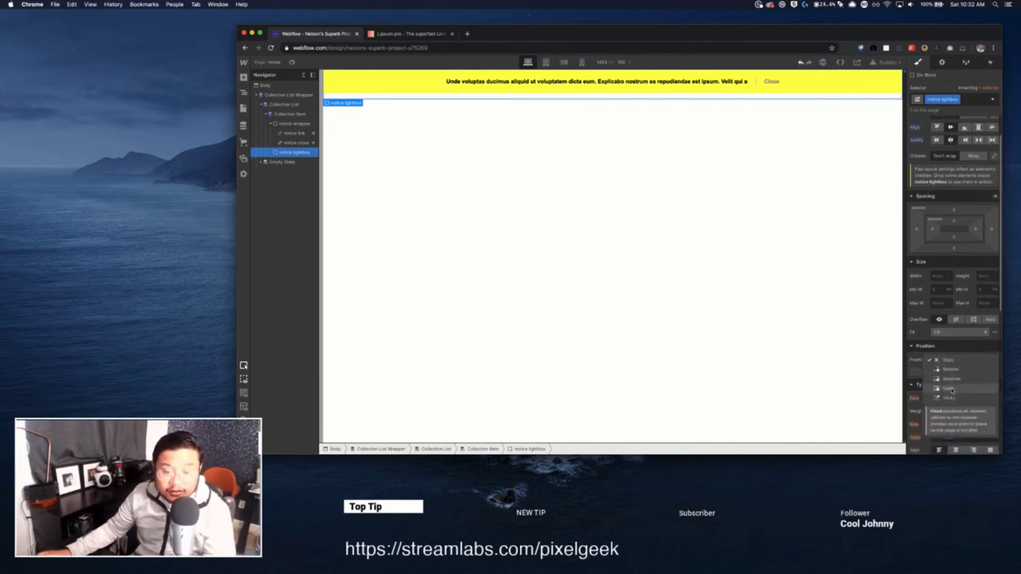
pyautogui.click(949, 388)
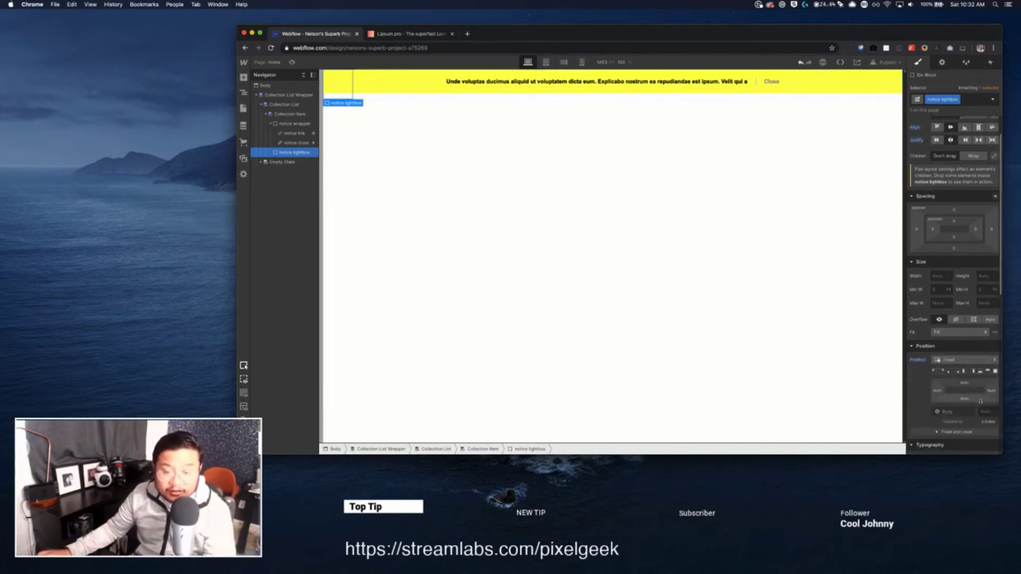
pyautogui.click(995, 372)
pyautogui.scroll(-3, 986, 367)
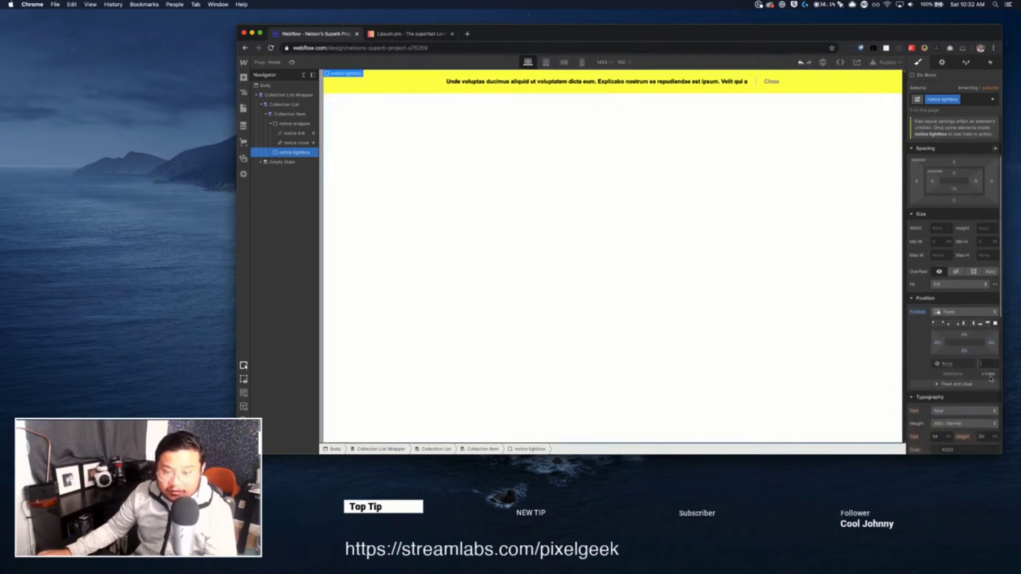
# Give the notice lightbox a z-index of 9999 and a black background at 75% opacity.
pyautogui.click(986, 364)
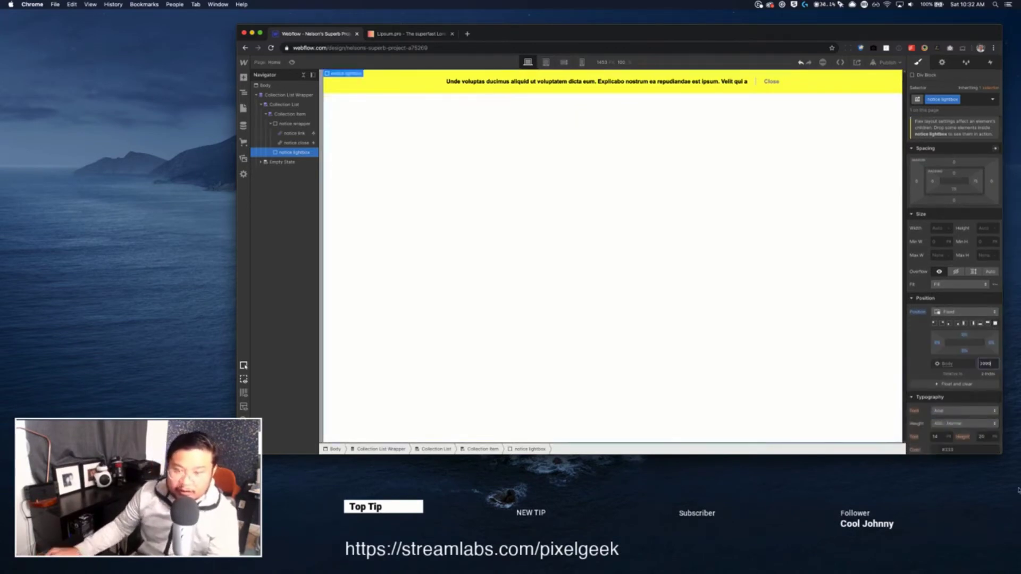
pyautogui.write('9999')
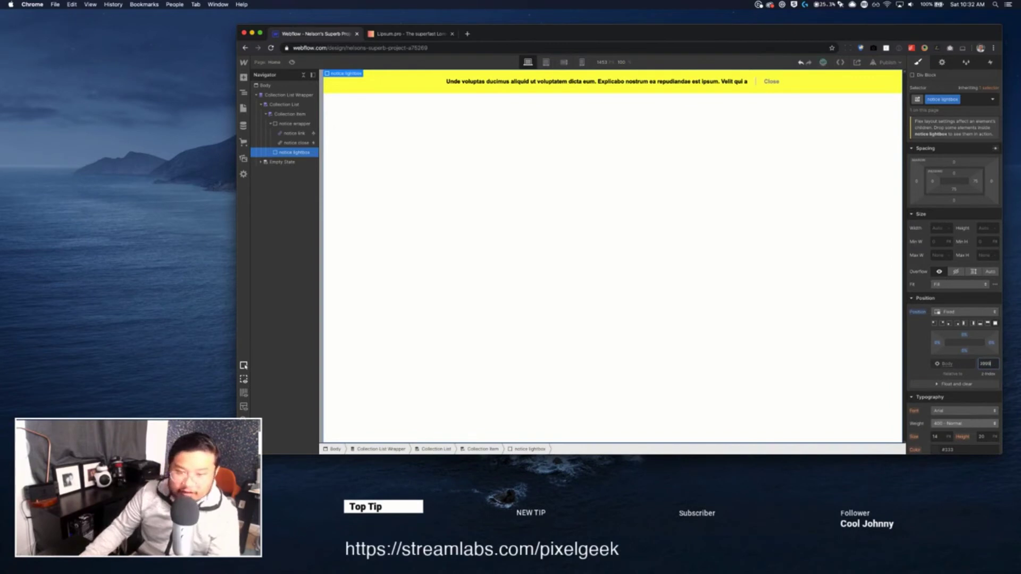
pyautogui.scroll(-5, 945, 335)
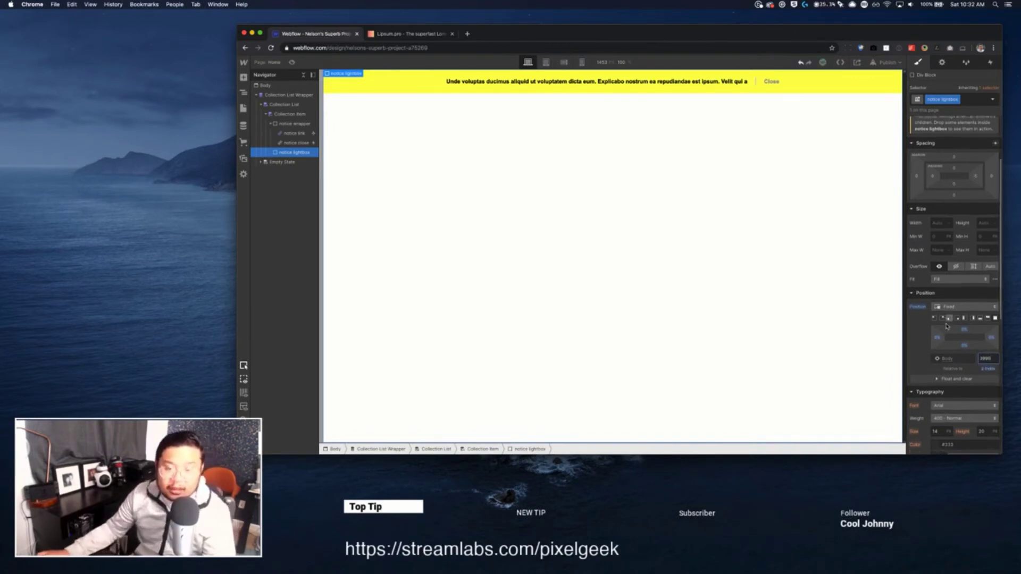
pyautogui.scroll(-4, 945, 335)
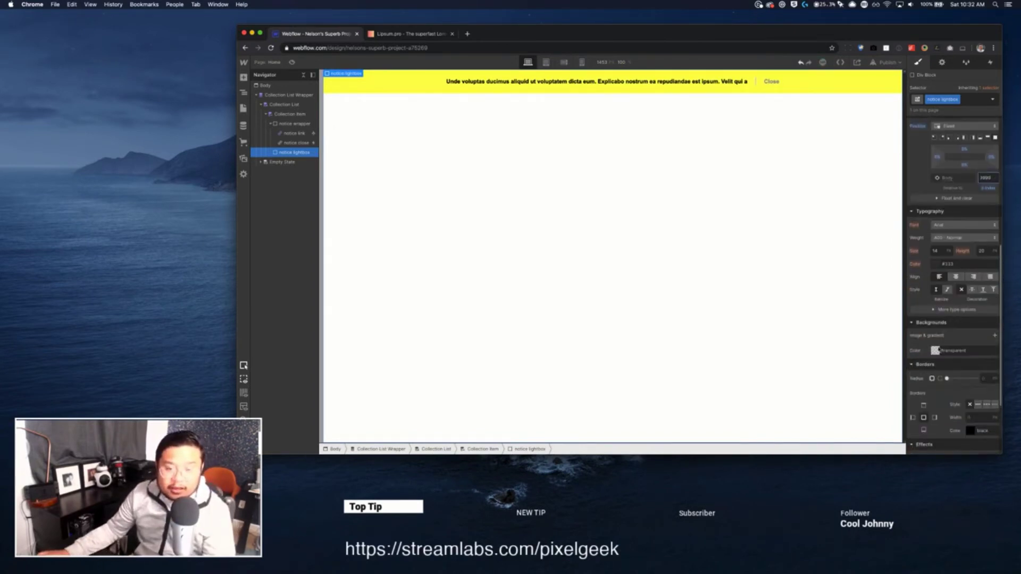
pyautogui.click(936, 351)
pyautogui.moveTo(951, 294); pyautogui.dragTo(979, 295)
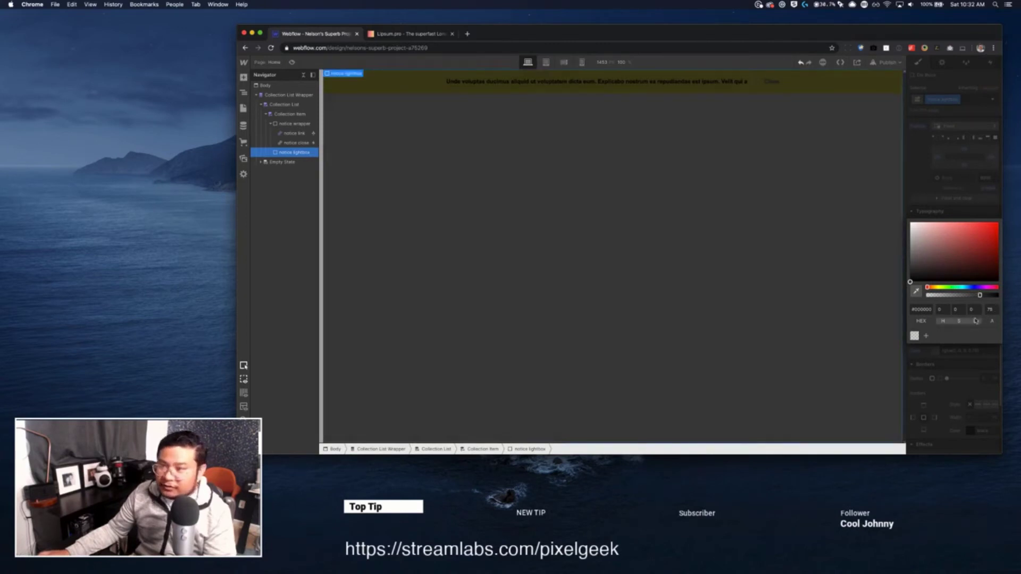
pyautogui.click(916, 176)
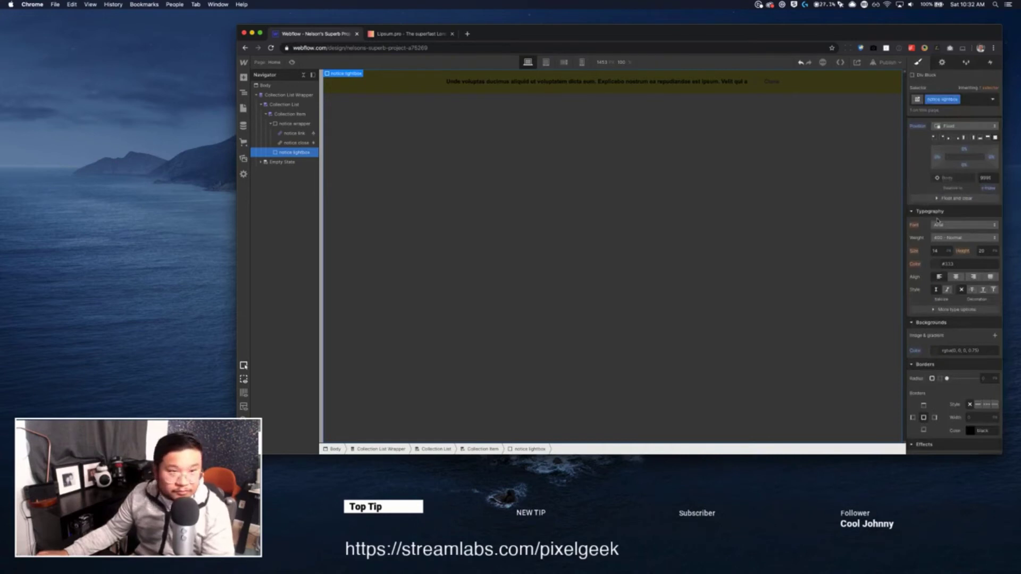
# Add a Div Block inside the notice lightbox and give it the class "notice lightbox content".
pyautogui.press('a')
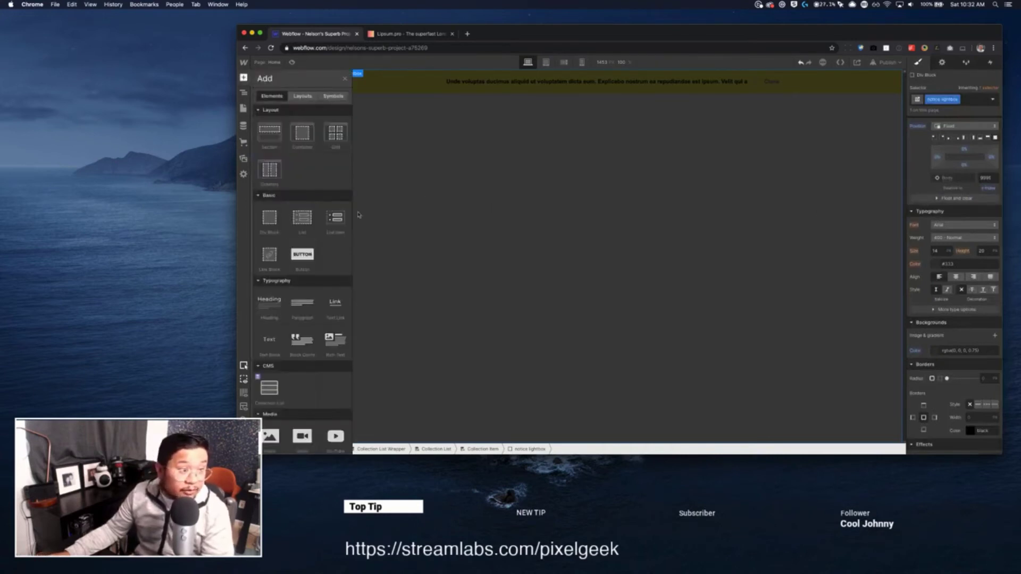
pyautogui.moveTo(269, 217); pyautogui.dragTo(627, 238)
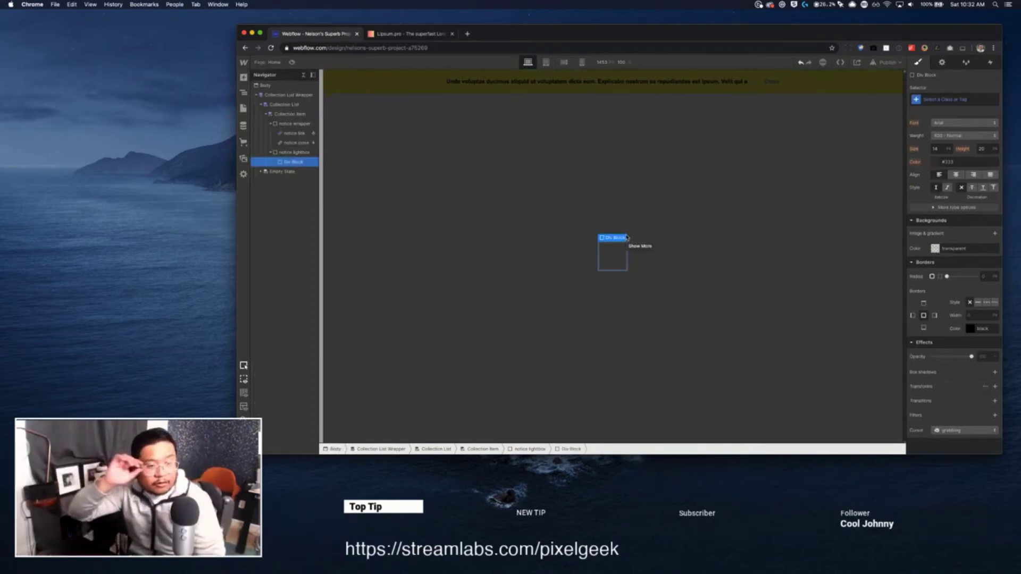
pyautogui.scroll(5, 945, 251)
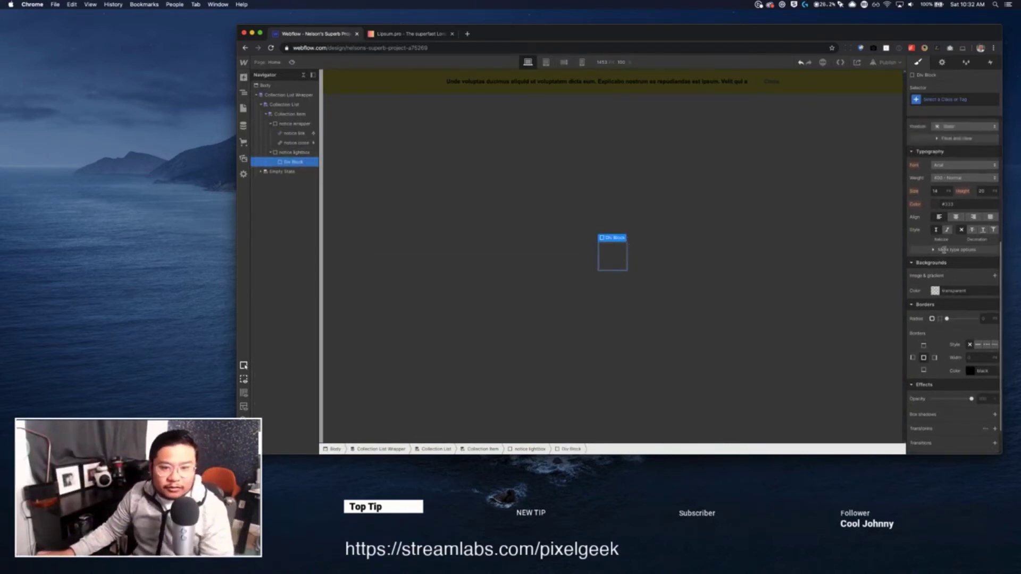
pyautogui.scroll(5, 944, 251)
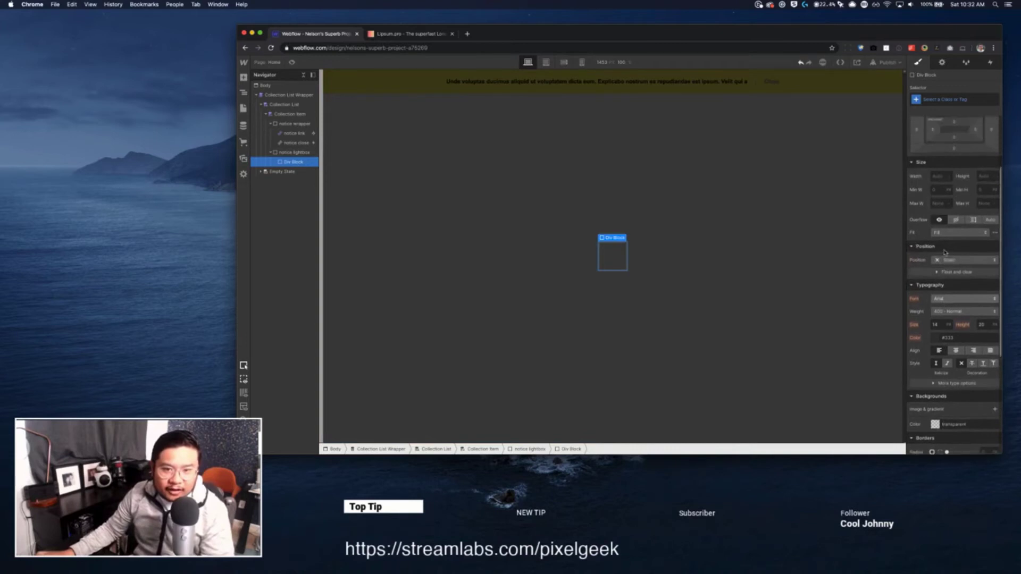
pyautogui.click(951, 104)
pyautogui.write('notice')
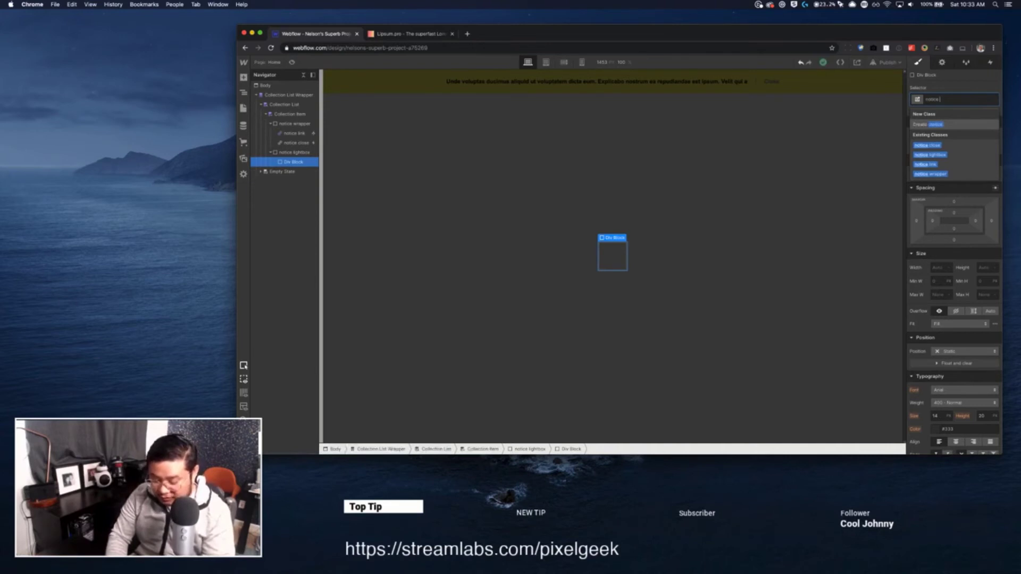
pyautogui.write(' lightbox co')
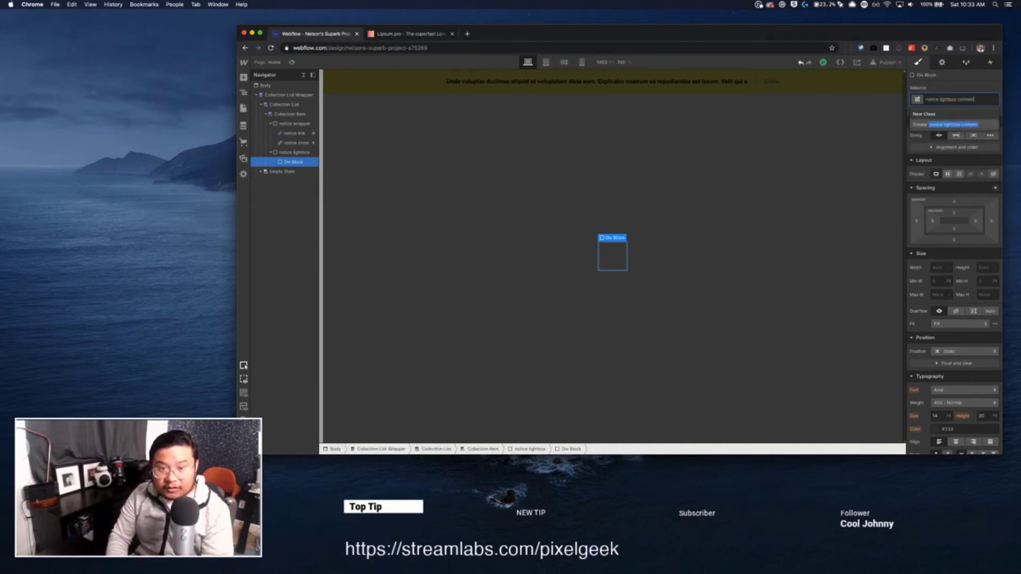
pyautogui.write('ntent')
pyautogui.press('Return')
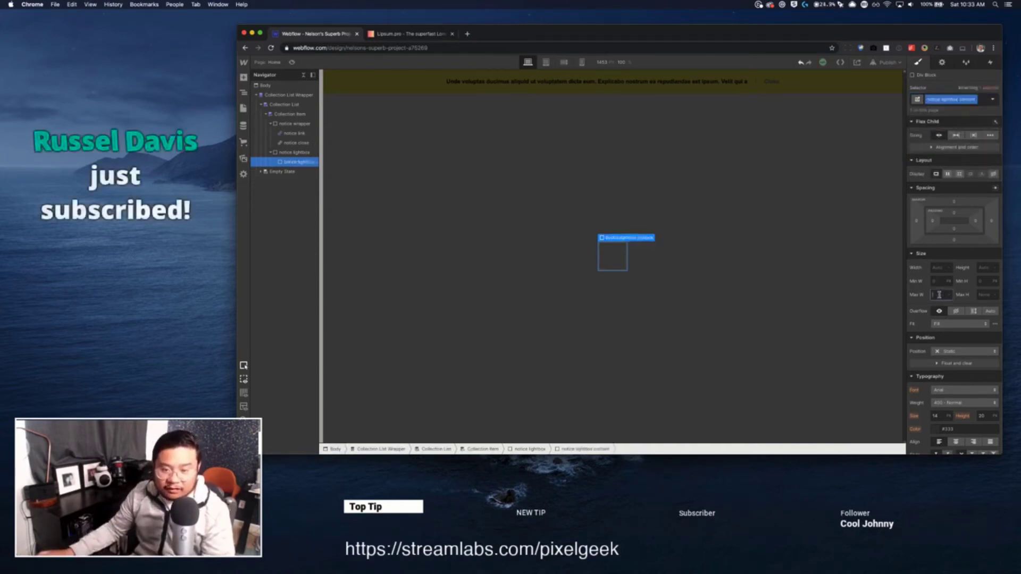
# Set the notice lightbox content to a 550 px max width, grow-if-possible sizing, and 40 px padding on all sides.
pyautogui.write('500')
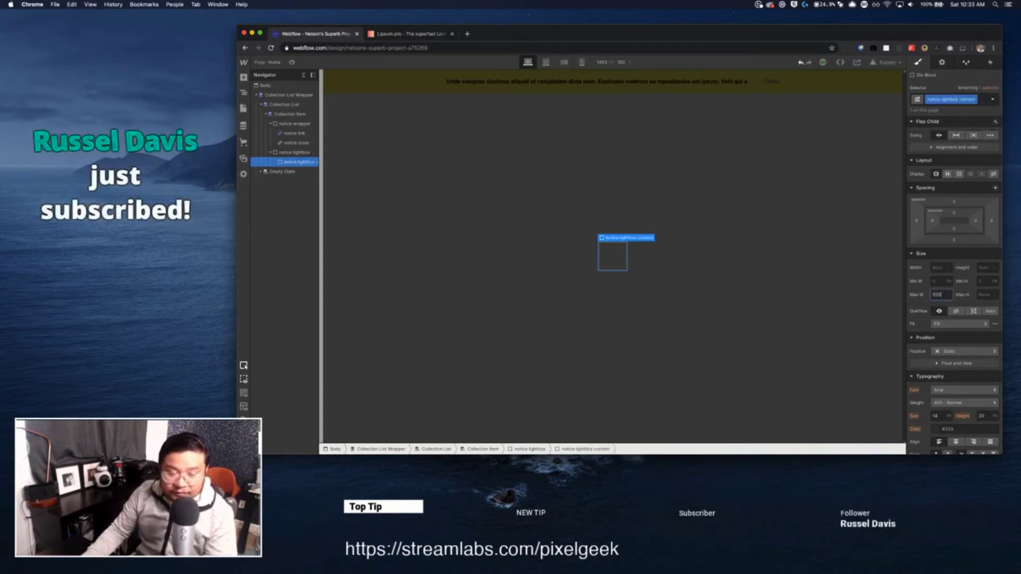
pyautogui.press('Return')
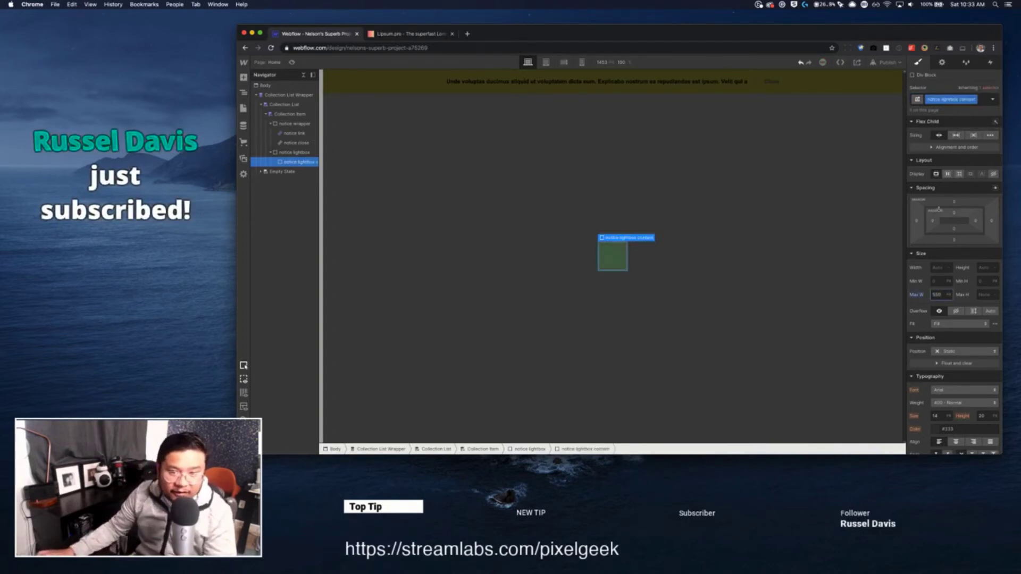
pyautogui.click(956, 135)
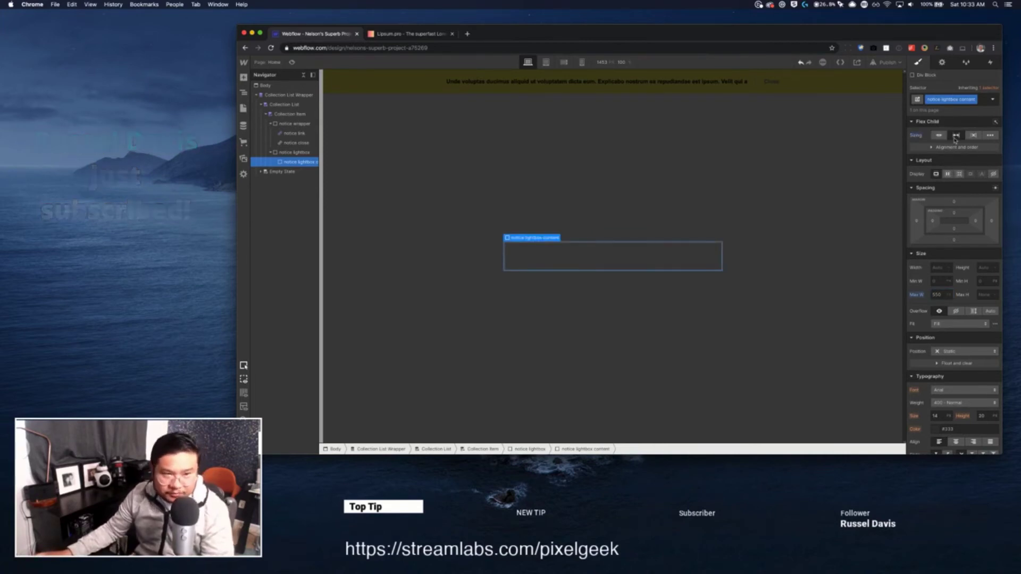
pyautogui.moveTo(956, 215); pyautogui.dragTo(959, 230)
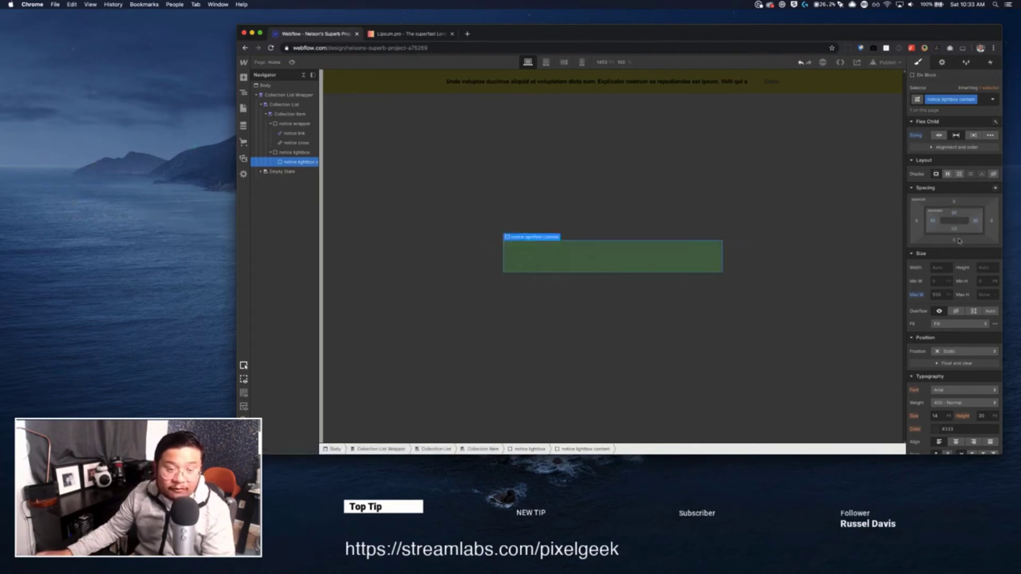
# Center-align the text of the notice lightbox content and give it a white background.
pyautogui.scroll(-3, 967, 358)
pyautogui.scroll(-3, 967, 358)
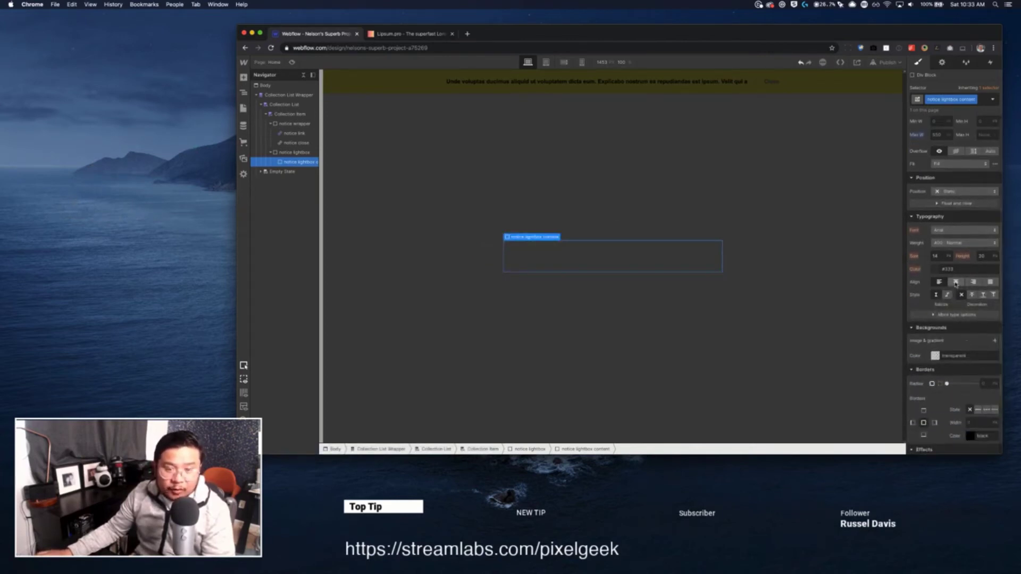
pyautogui.click(955, 282)
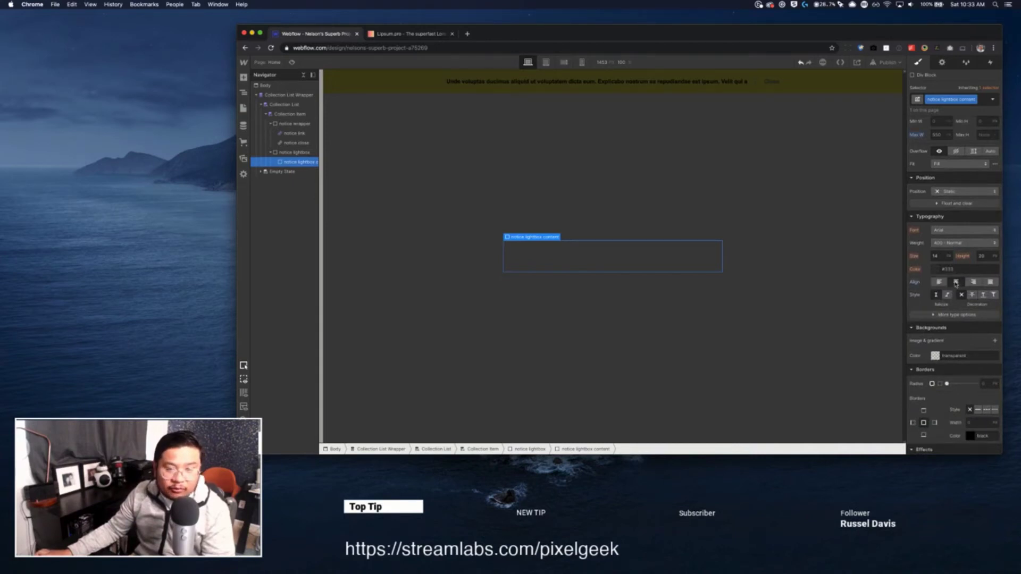
pyautogui.scroll(-1, 962, 376)
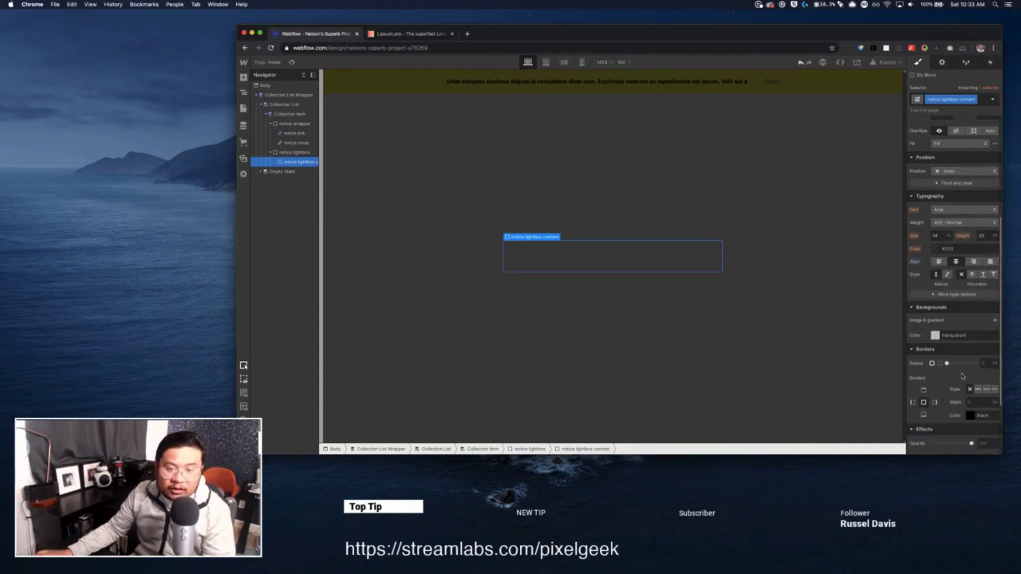
pyautogui.click(936, 330)
pyautogui.moveTo(936, 245); pyautogui.dragTo(867, 148)
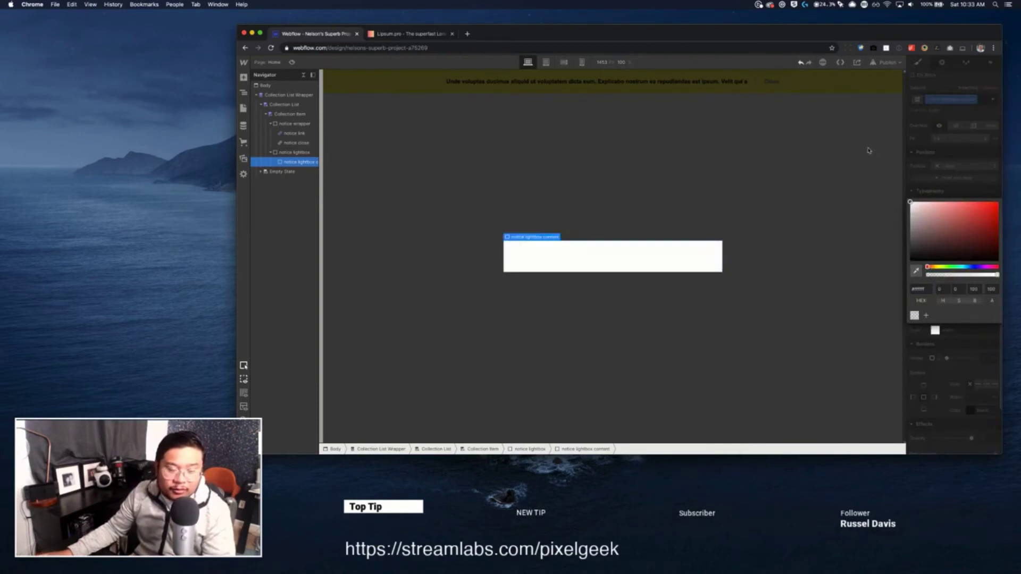
pyautogui.click(973, 162)
# Round the corners of the notice lightbox content with a 5 px border radius.
pyautogui.scroll(-1, 969, 356)
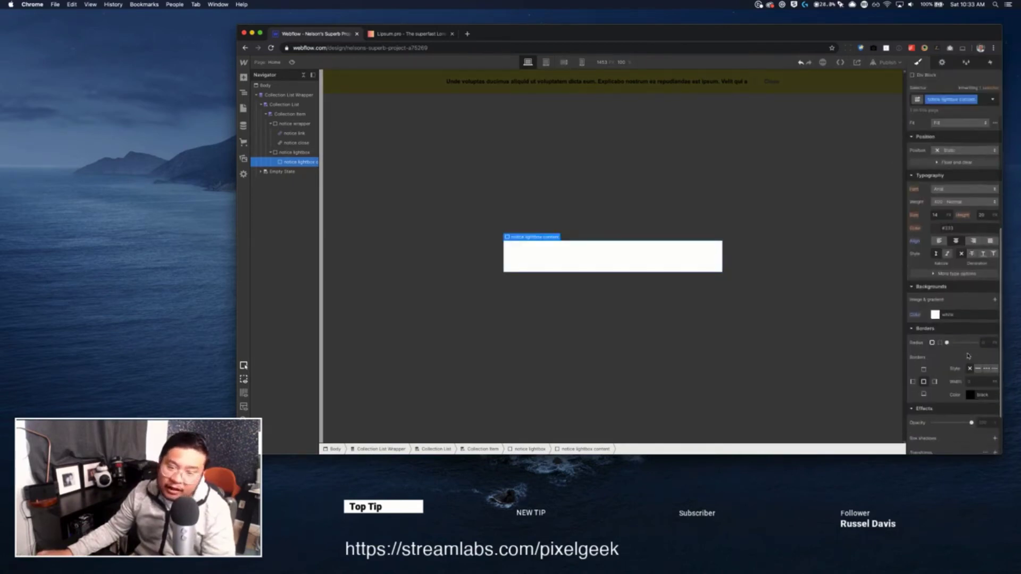
pyautogui.click(983, 343)
pyautogui.write('5')
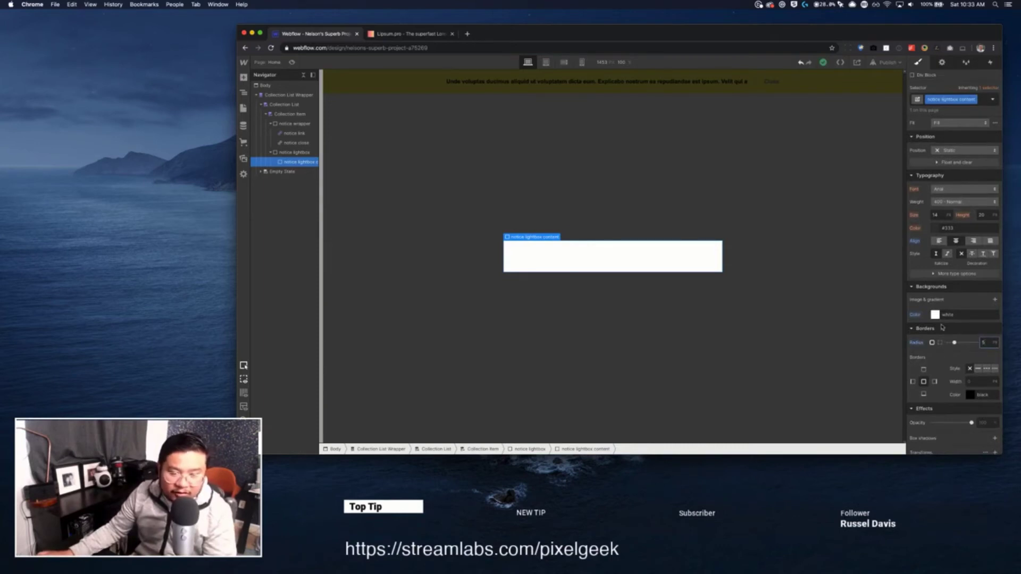
# Add an outer box shadow to the notice lightbox content with 20 px blur and black at 25% opacity.
pyautogui.scroll(-3, 947, 351)
pyautogui.scroll(-2, 947, 329)
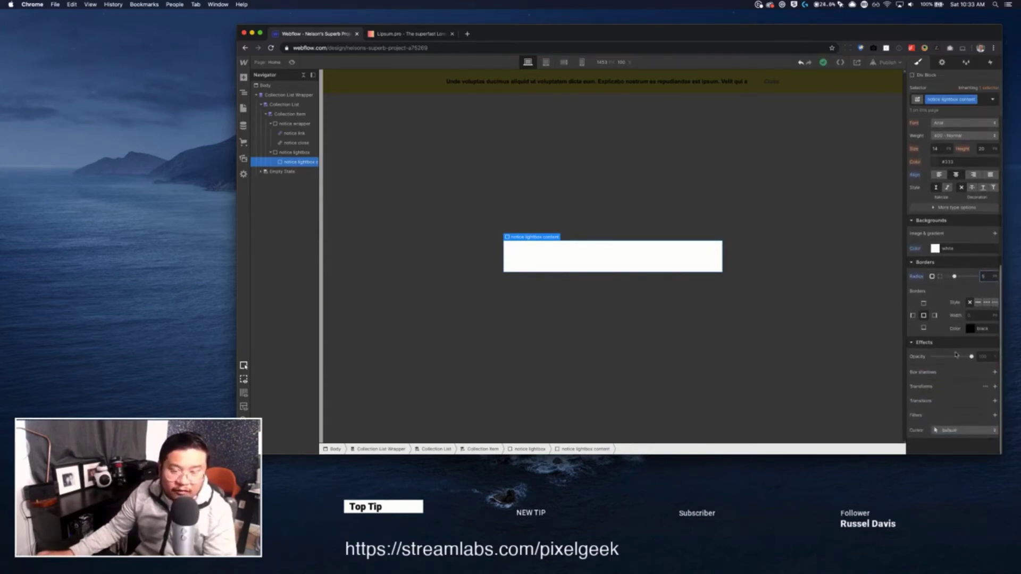
pyautogui.click(994, 373)
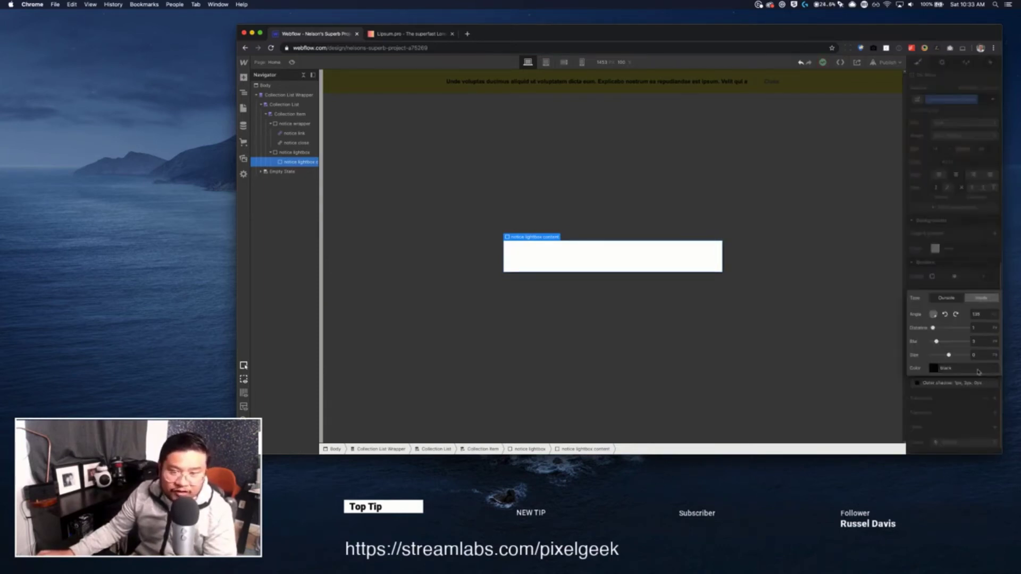
pyautogui.click(934, 368)
pyautogui.moveTo(986, 314); pyautogui.dragTo(964, 313)
pyautogui.click(973, 396)
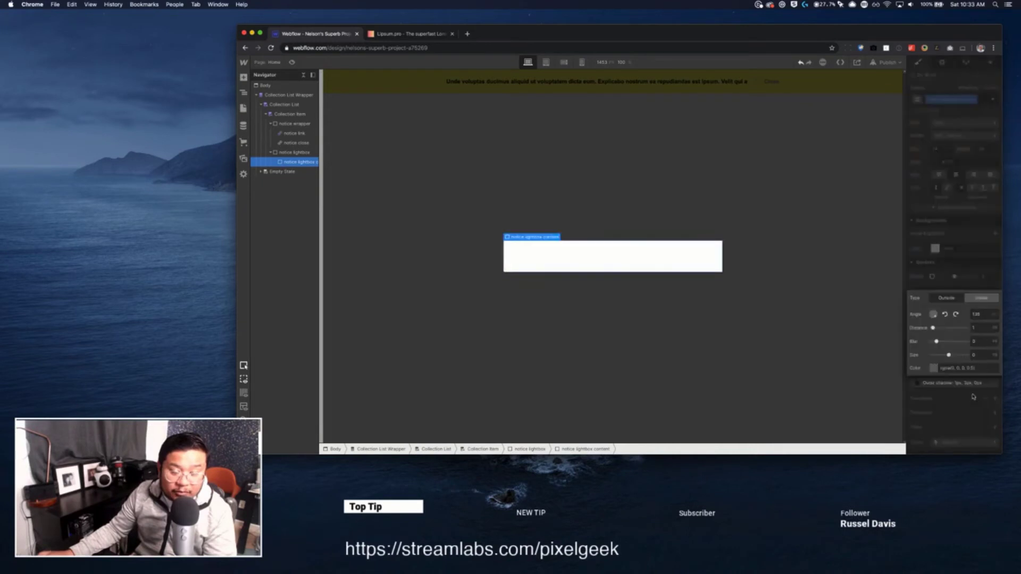
pyautogui.moveTo(937, 341); pyautogui.dragTo(1003, 338)
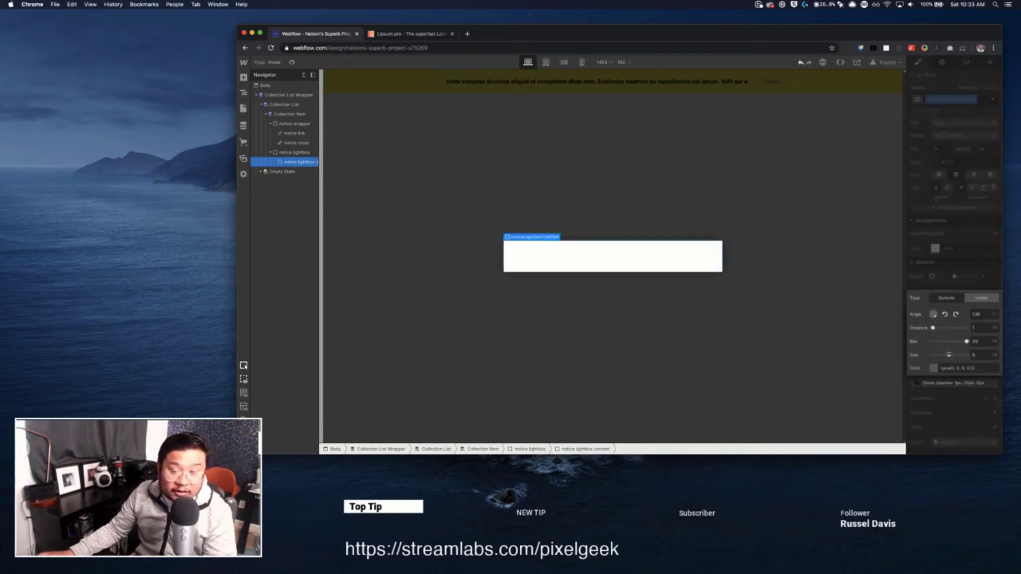
pyautogui.click(934, 368)
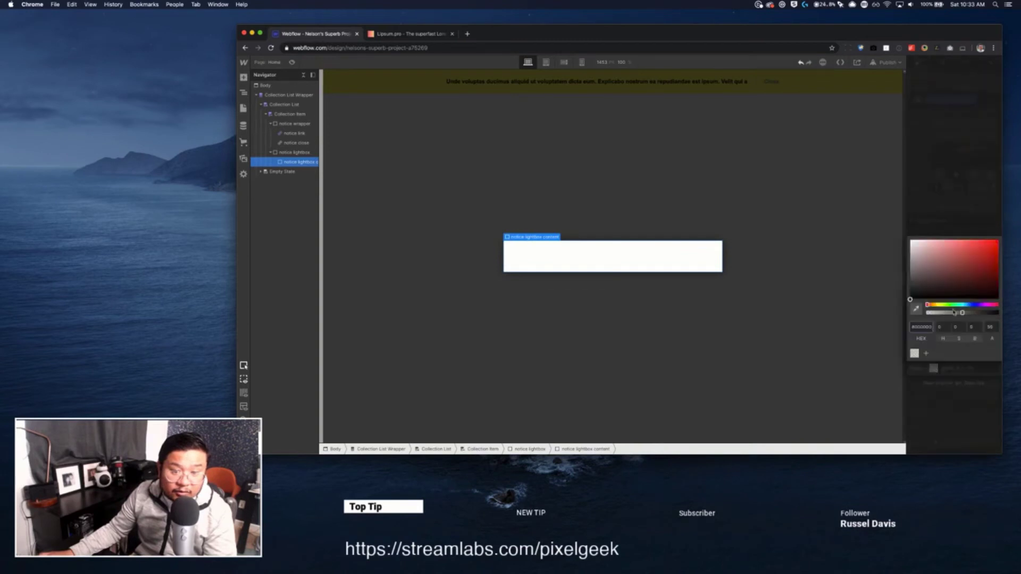
pyautogui.moveTo(954, 313); pyautogui.dragTo(947, 312)
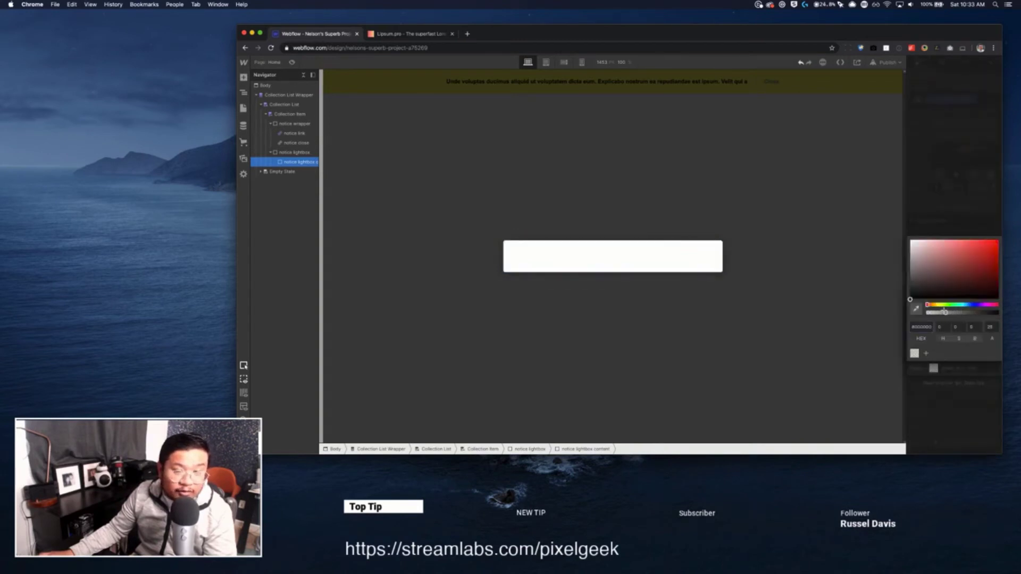
pyautogui.click(963, 187)
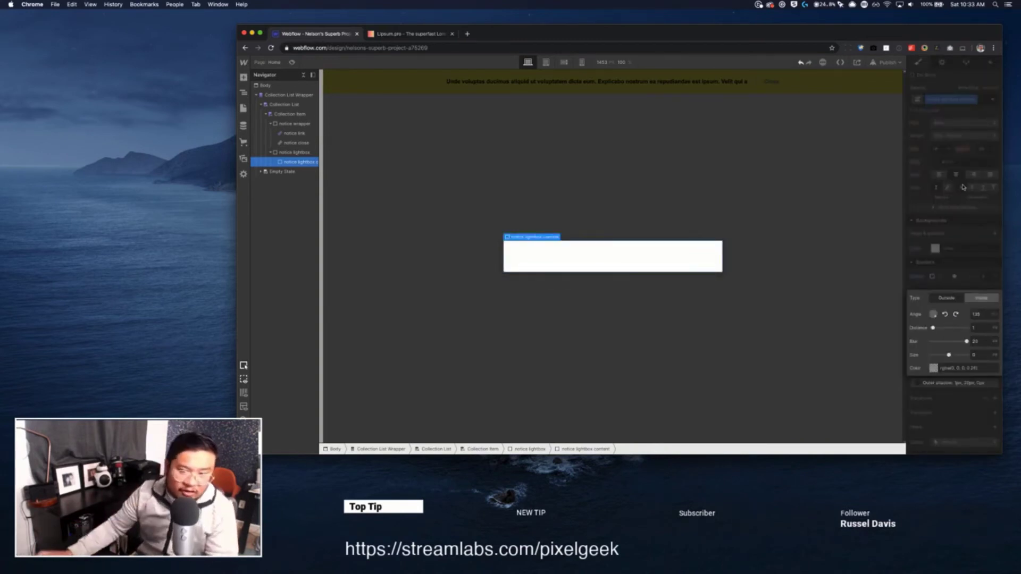
pyautogui.click(972, 232)
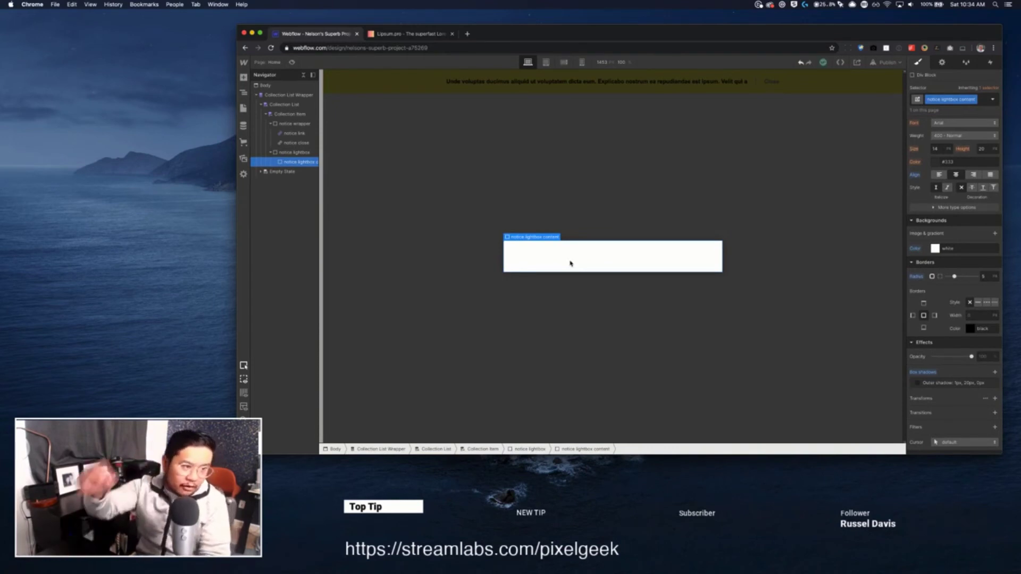
# Add an image inside the notice lightbox content and get its picture from the Notices collection's Modal Image field.
pyautogui.press('a')
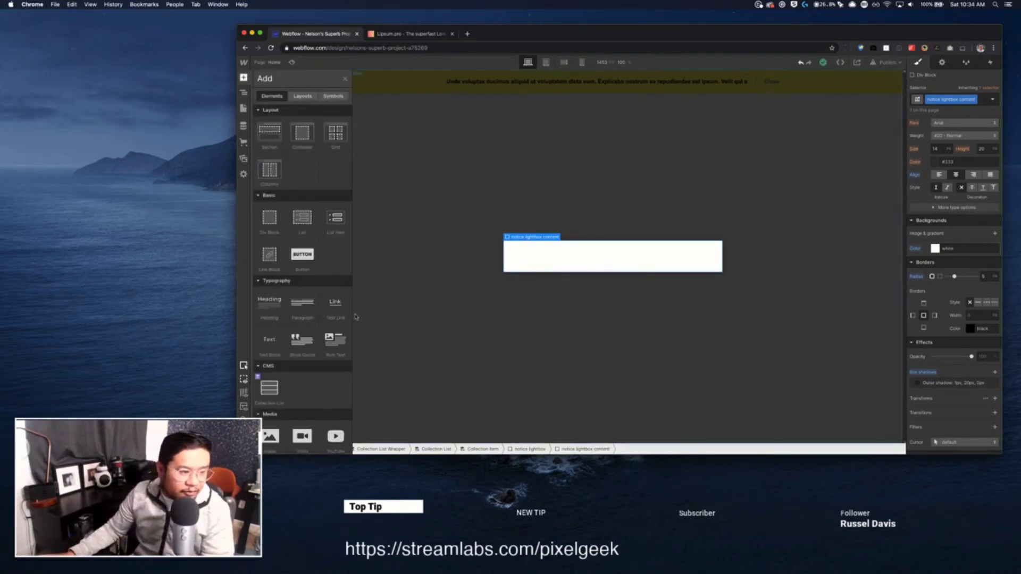
pyautogui.moveTo(271, 437); pyautogui.dragTo(613, 256)
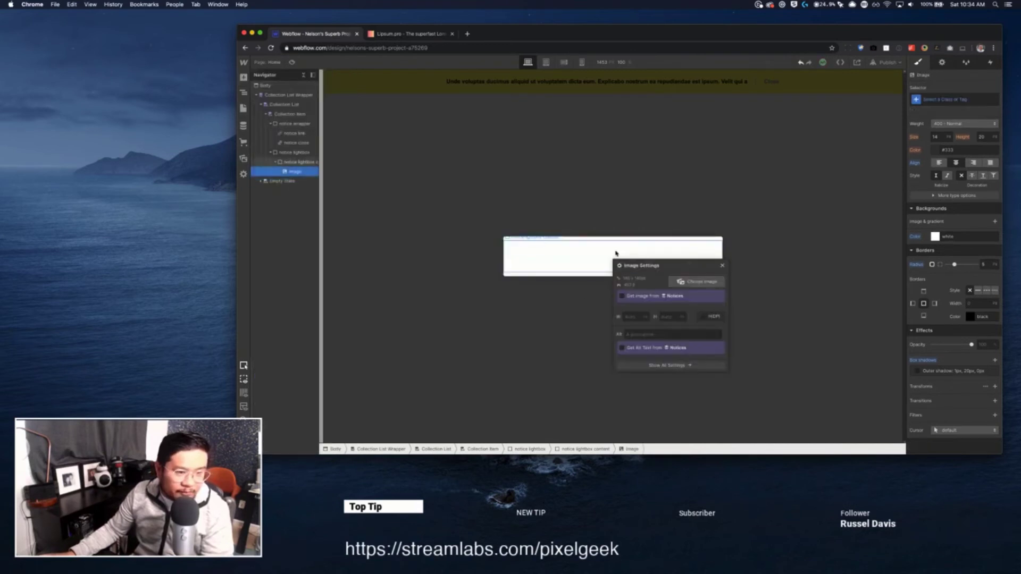
pyautogui.click(618, 325)
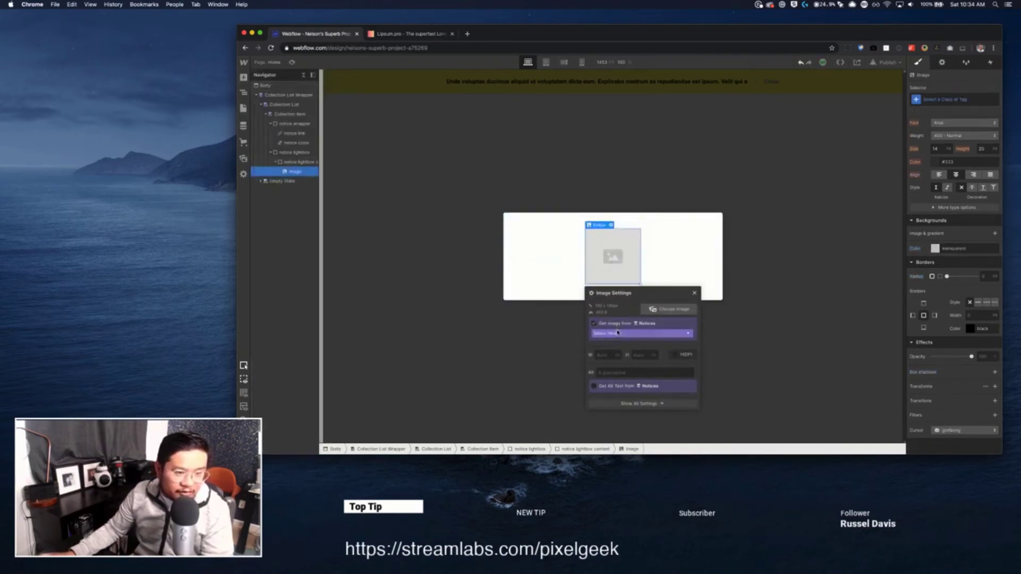
pyautogui.click(614, 334)
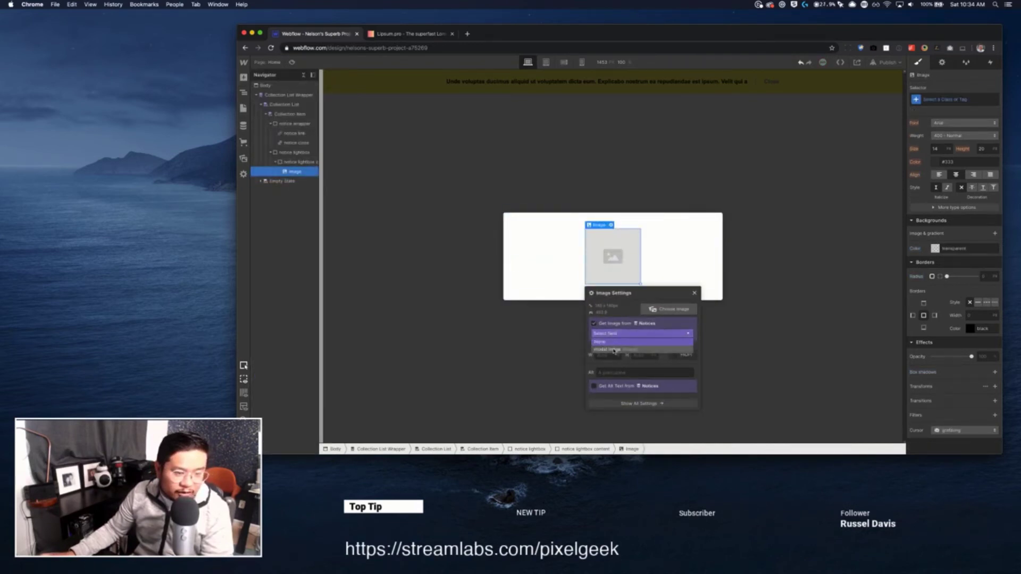
pyautogui.click(615, 350)
pyautogui.moveTo(647, 294); pyautogui.dragTo(822, 126)
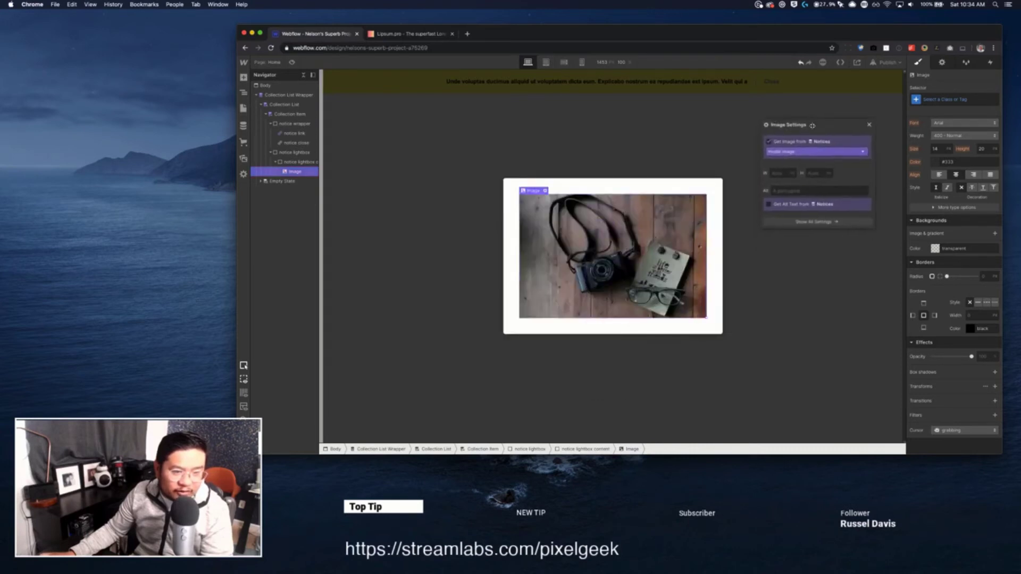
# Get the lightbox image's alt text from the Title field of Notices.
pyautogui.click(794, 207)
pyautogui.click(796, 214)
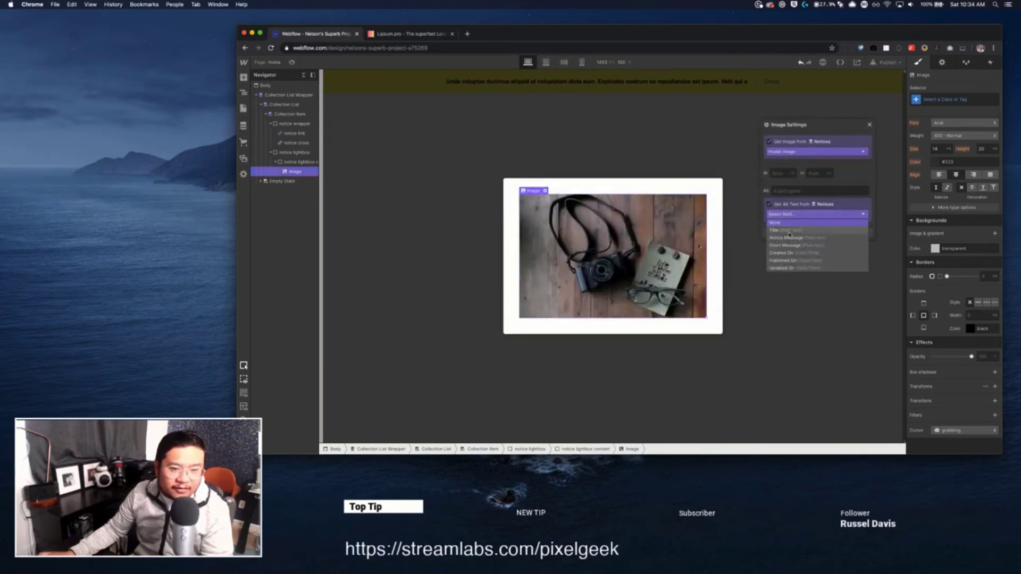
pyautogui.click(799, 231)
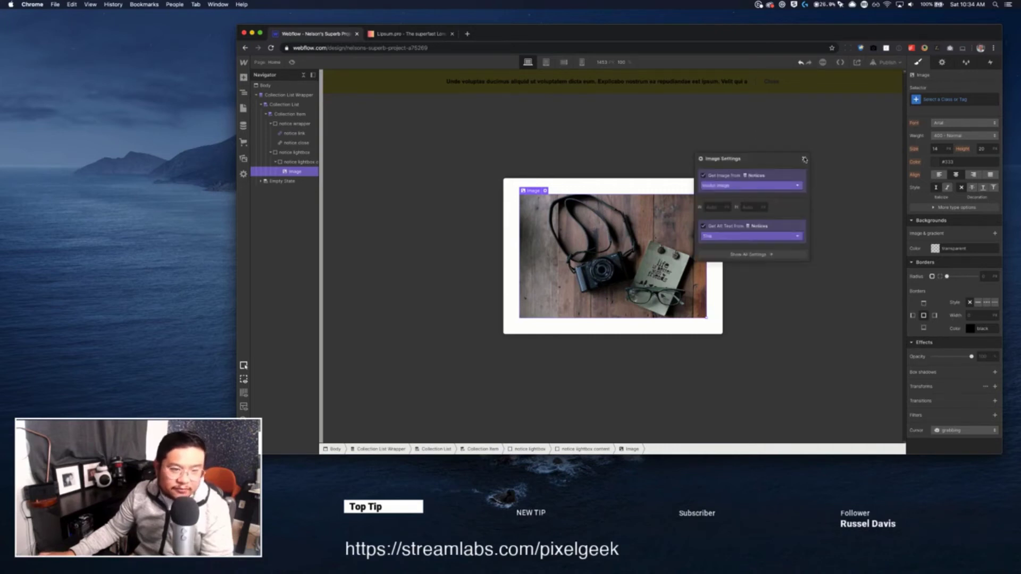
pyautogui.click(805, 160)
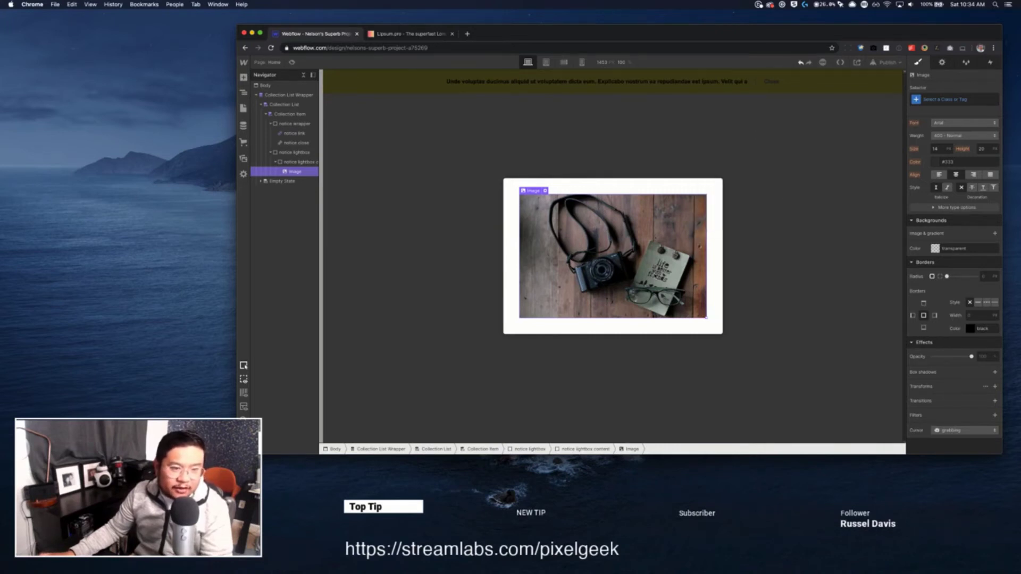
# Give the lightbox image the class "notice image" and add a bottom margin beneath it.
pyautogui.click(951, 100)
pyautogui.write('notice image')
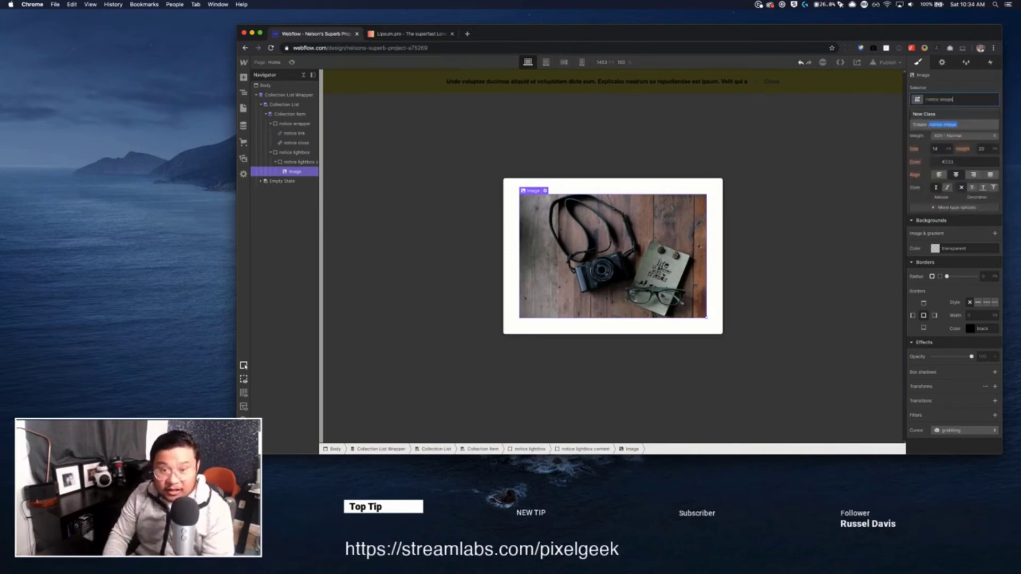
pyautogui.press('Return')
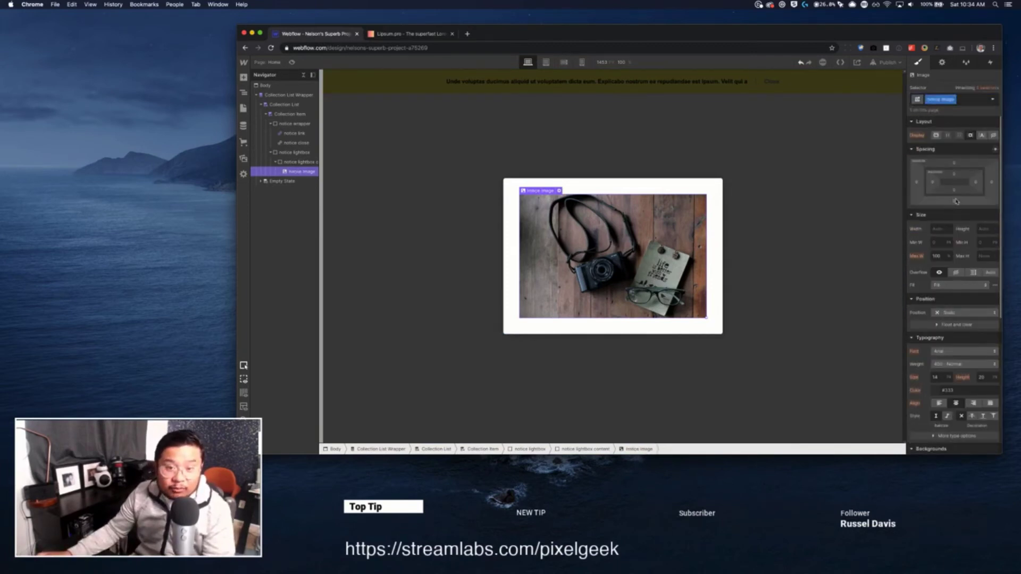
pyautogui.moveTo(956, 201); pyautogui.dragTo(957, 214)
# Add a paragraph below the notice image and get its text from the Short Message field of Notices.
pyautogui.press('a')
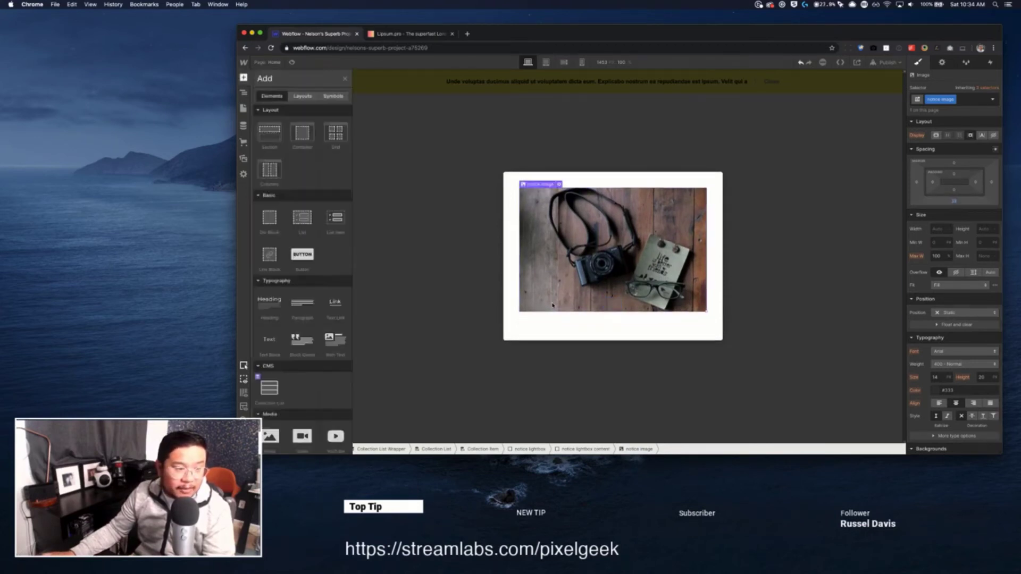
pyautogui.click(302, 308)
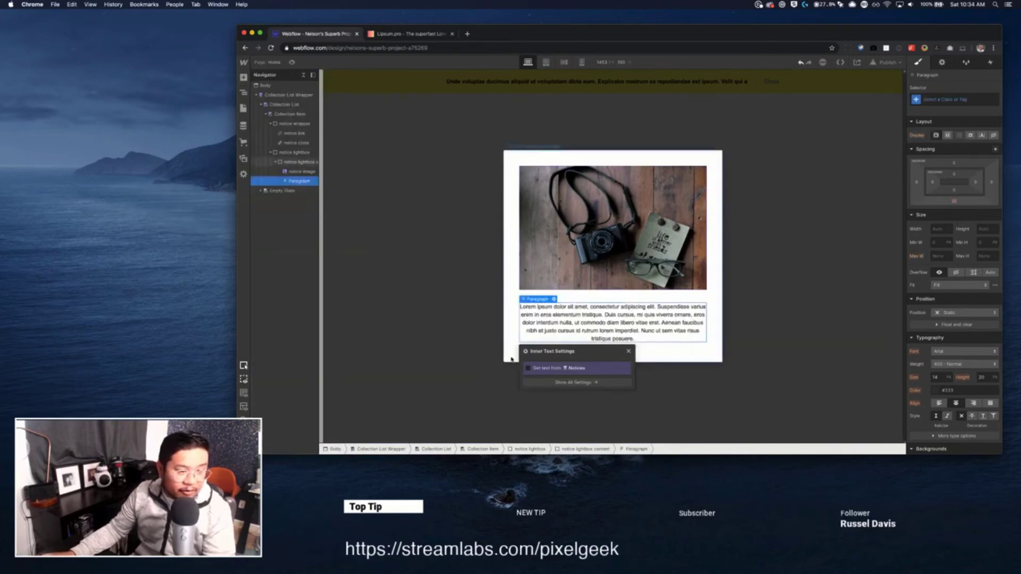
pyautogui.click(799, 248)
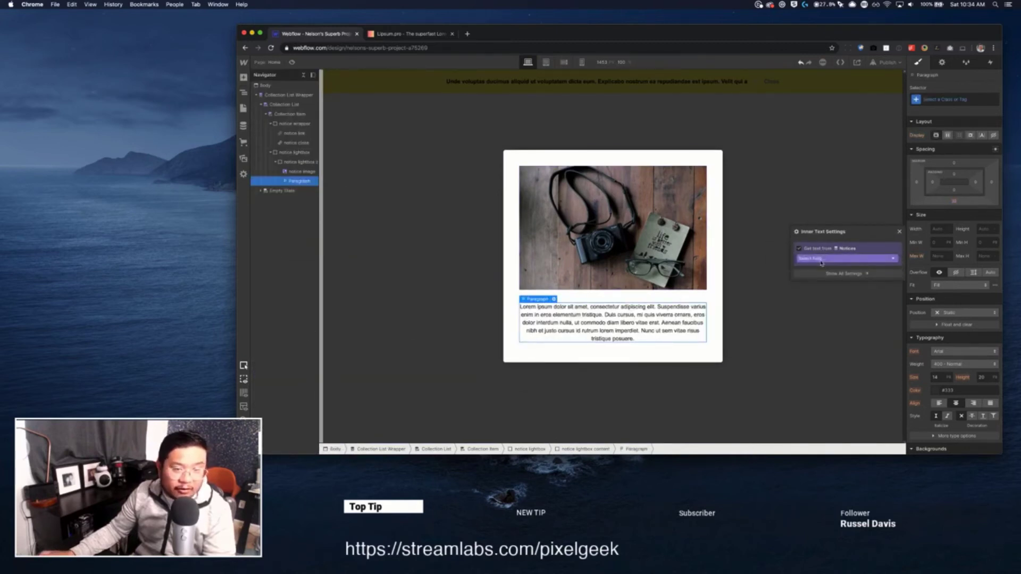
pyautogui.click(846, 258)
pyautogui.click(825, 291)
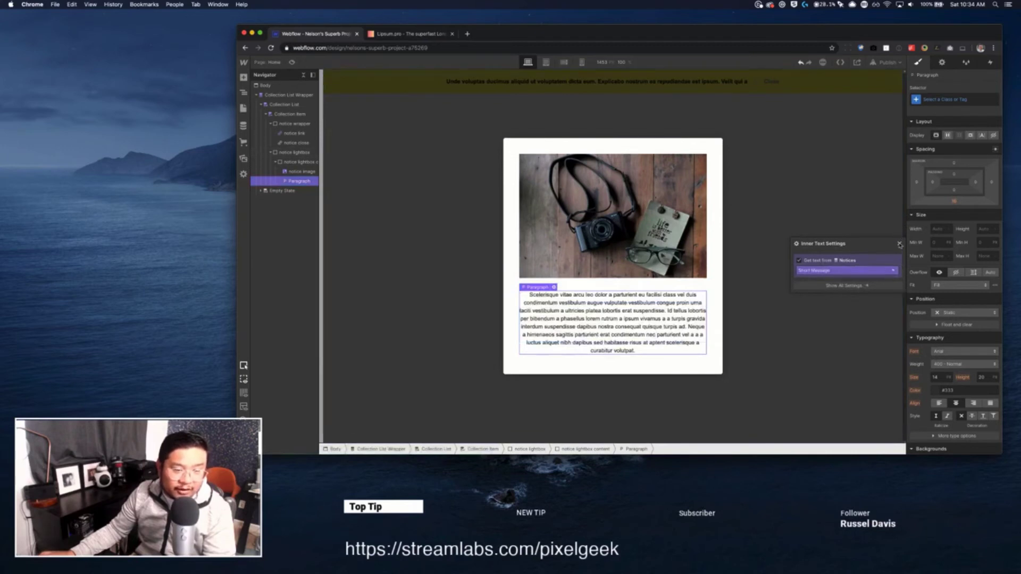
pyautogui.click(900, 244)
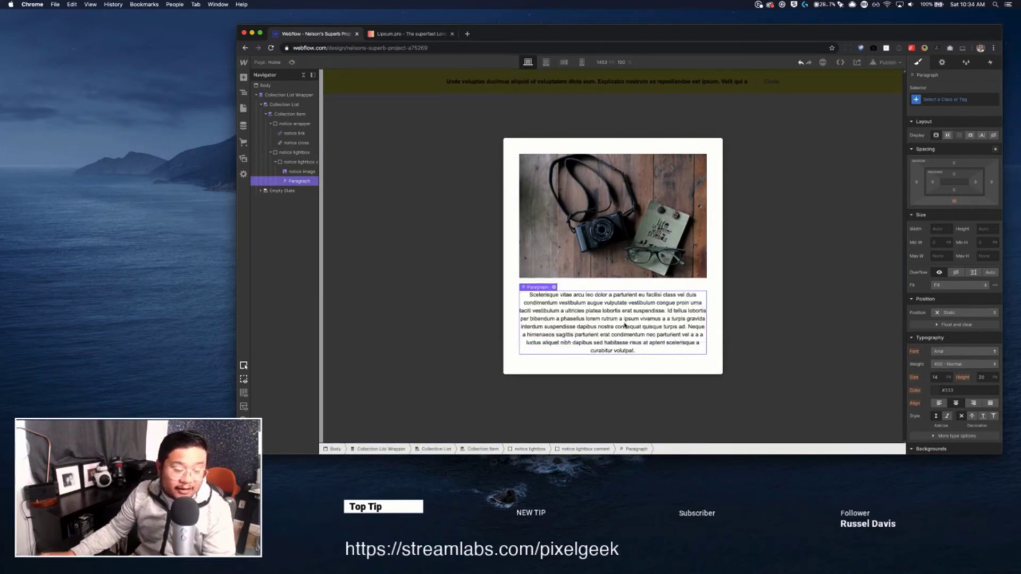
# Add a button below the paragraph and link it to the Current Notice collection page.
pyautogui.press('a')
pyautogui.click(303, 256)
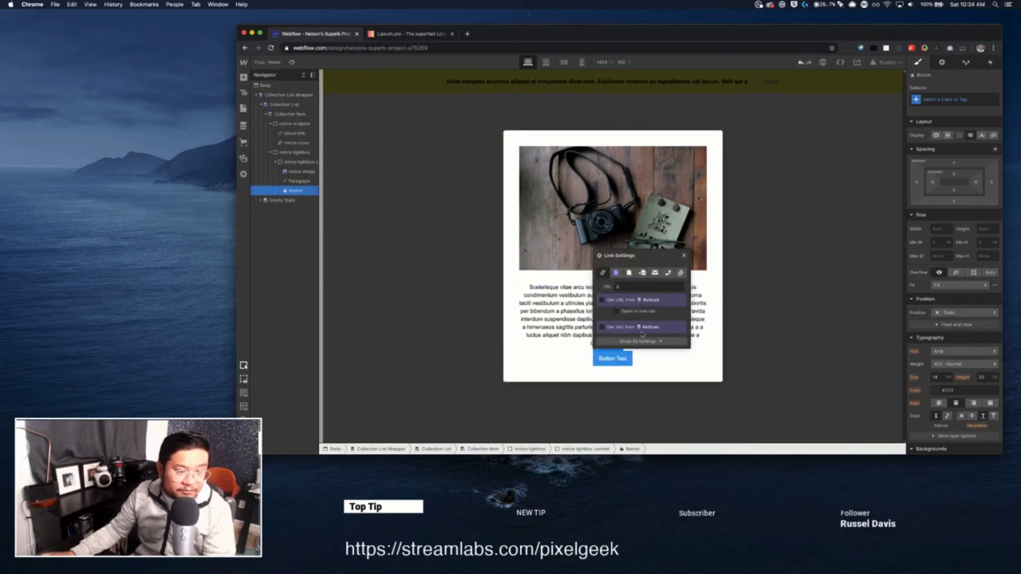
pyautogui.click(616, 272)
pyautogui.click(633, 301)
pyautogui.click(630, 316)
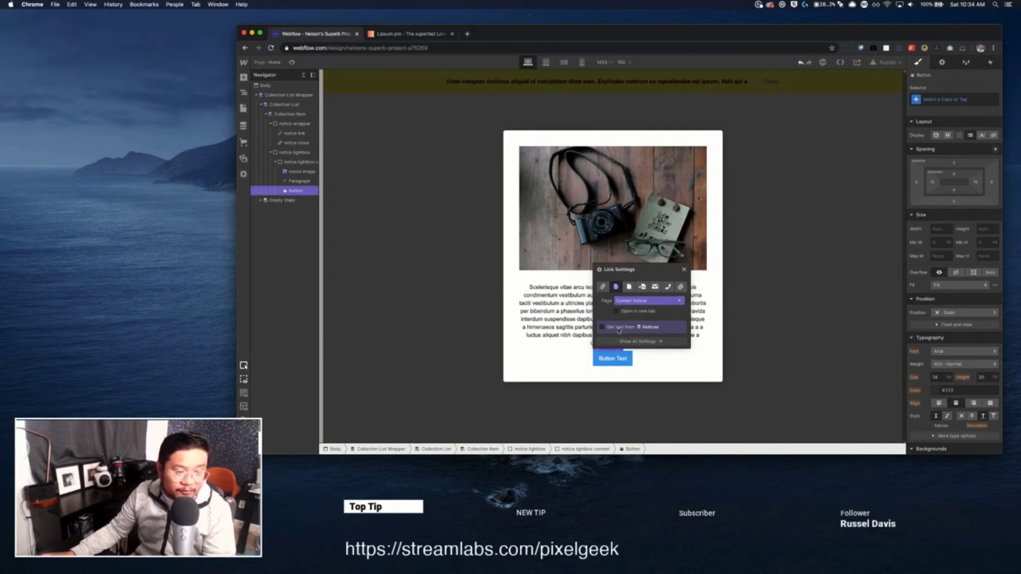
pyautogui.click(685, 271)
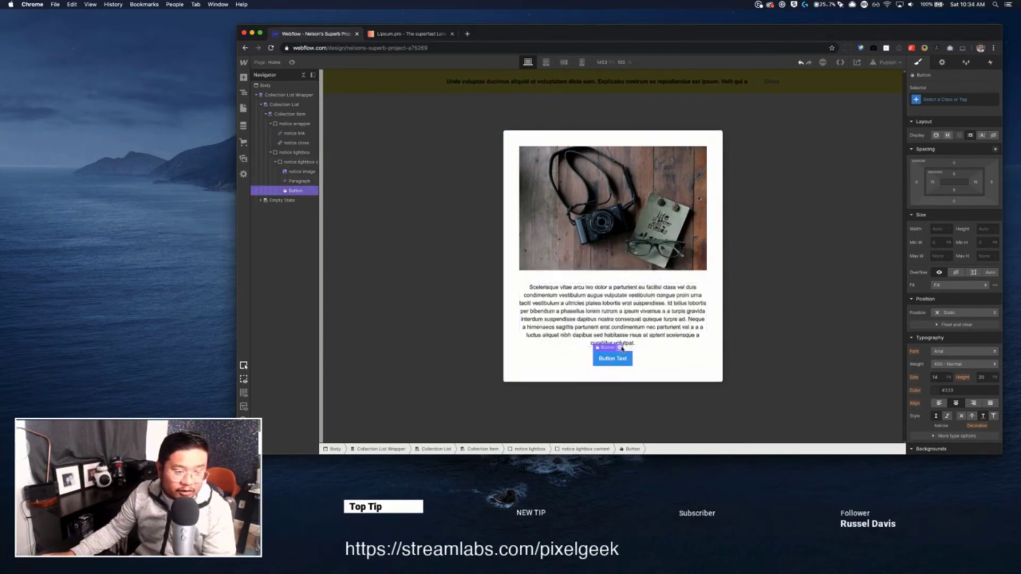
pyautogui.press('Return')
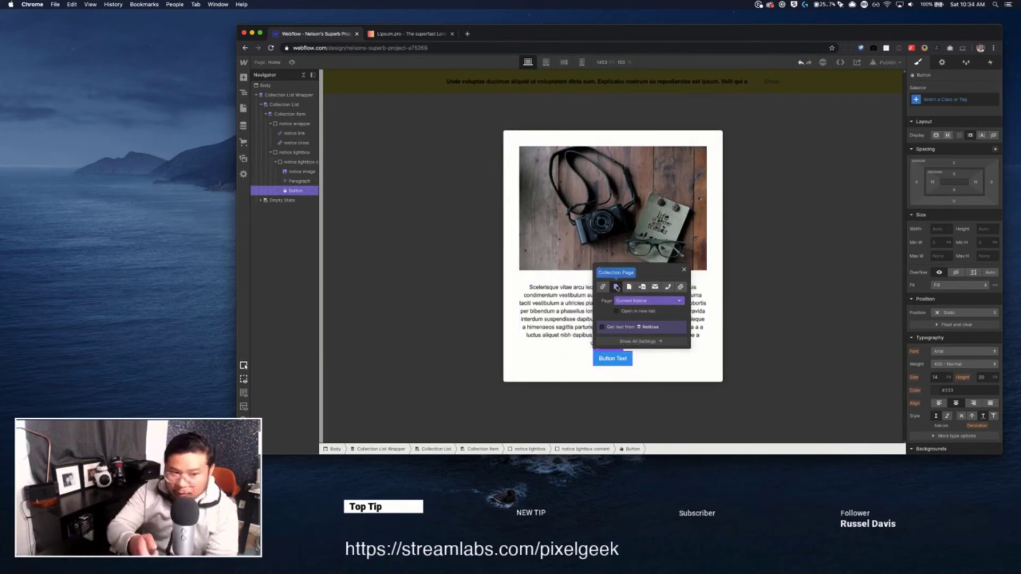
pyautogui.click(644, 301)
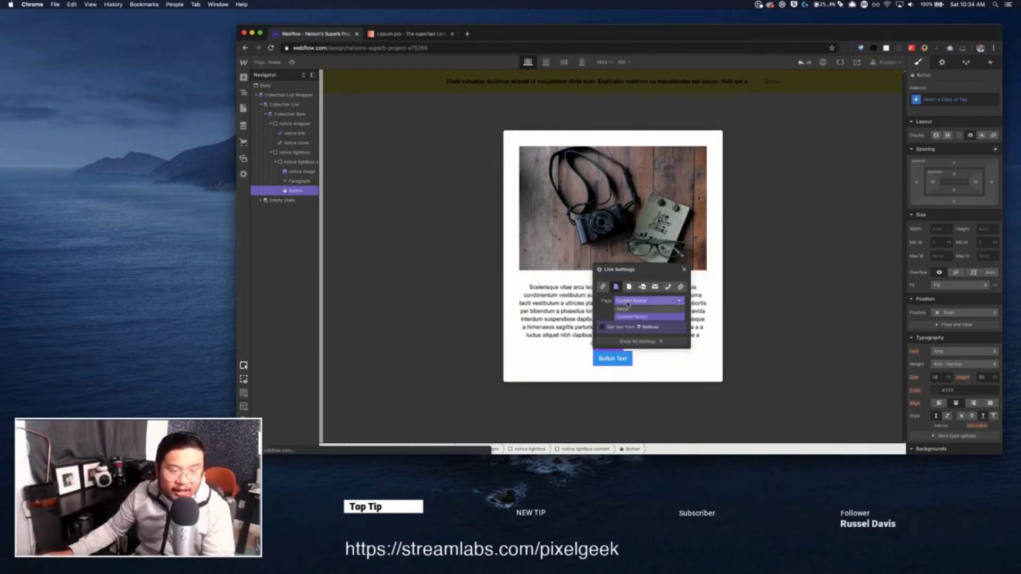
pyautogui.click(640, 318)
pyautogui.click(685, 269)
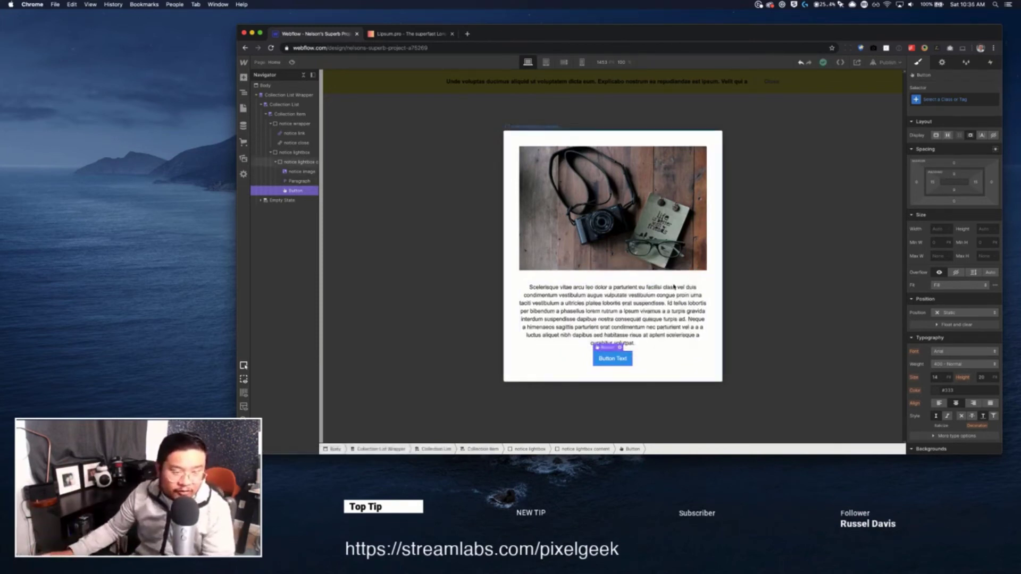
# Change the lightbox button's text to "Read on".
pyautogui.doubleClick(617, 359)
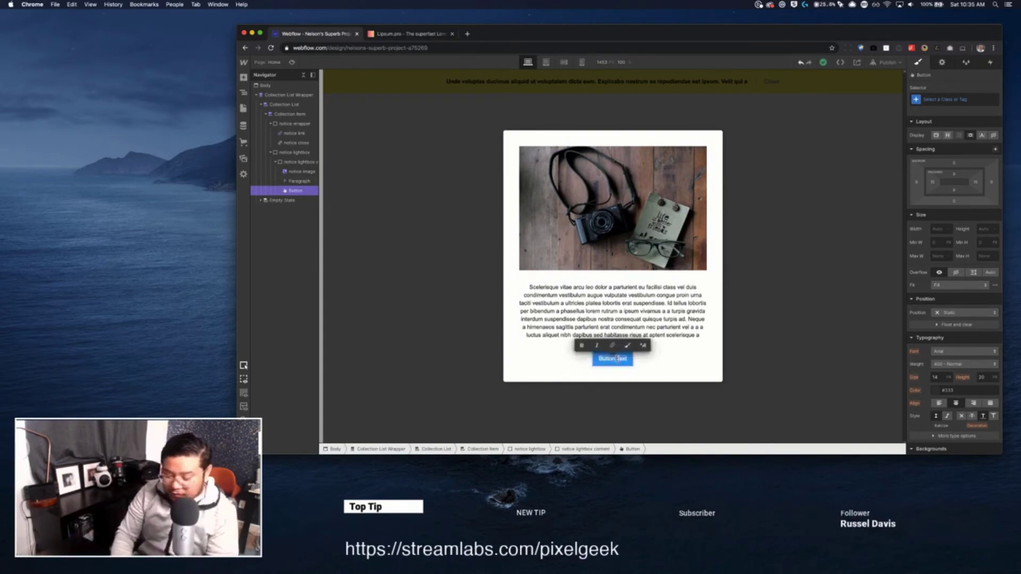
pyautogui.write('Read on')
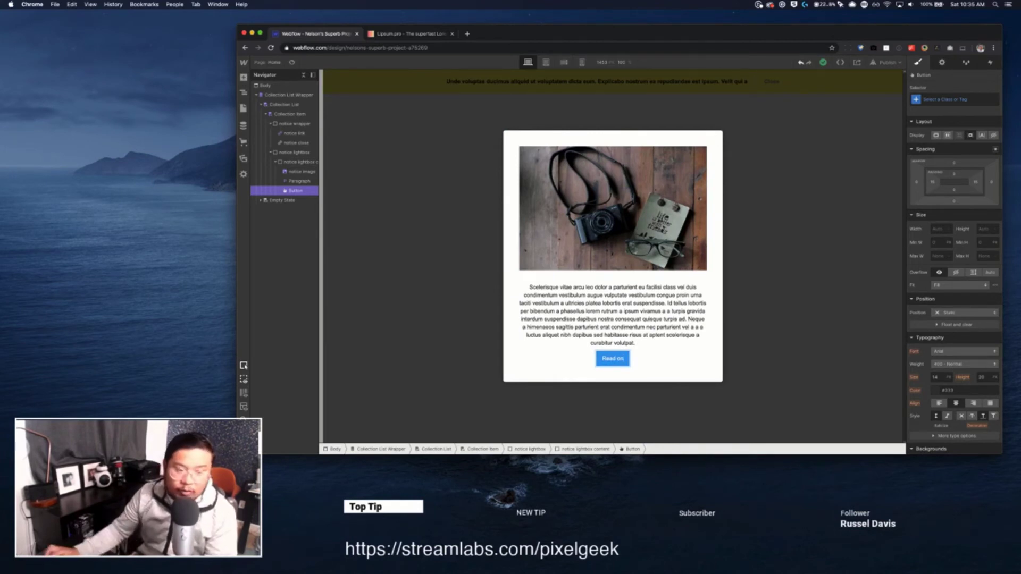
pyautogui.click(655, 359)
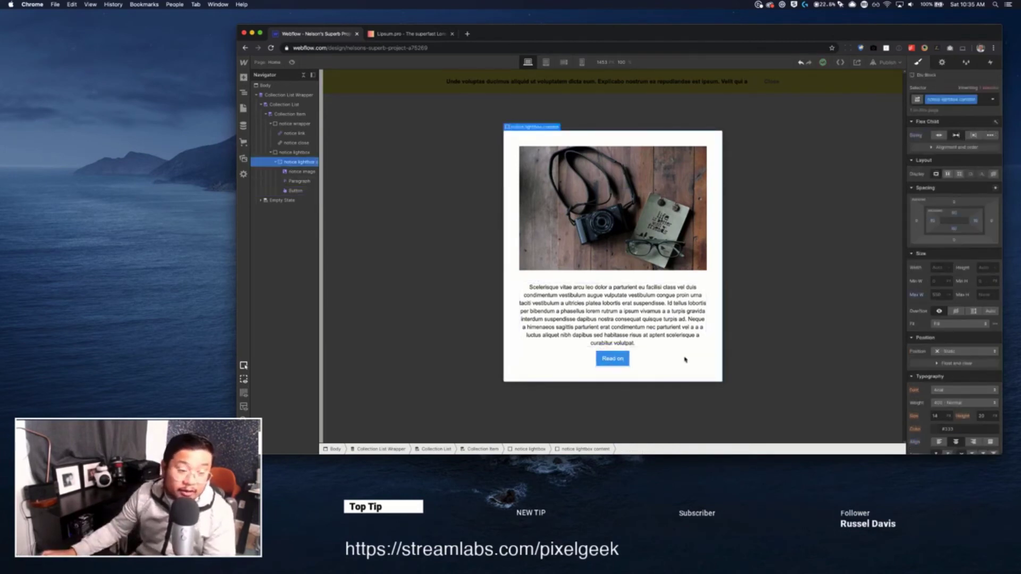
# Give the Read on button the class "notice button" and set its top and bottom margins to 20 px.
pyautogui.click(619, 358)
pyautogui.click(952, 100)
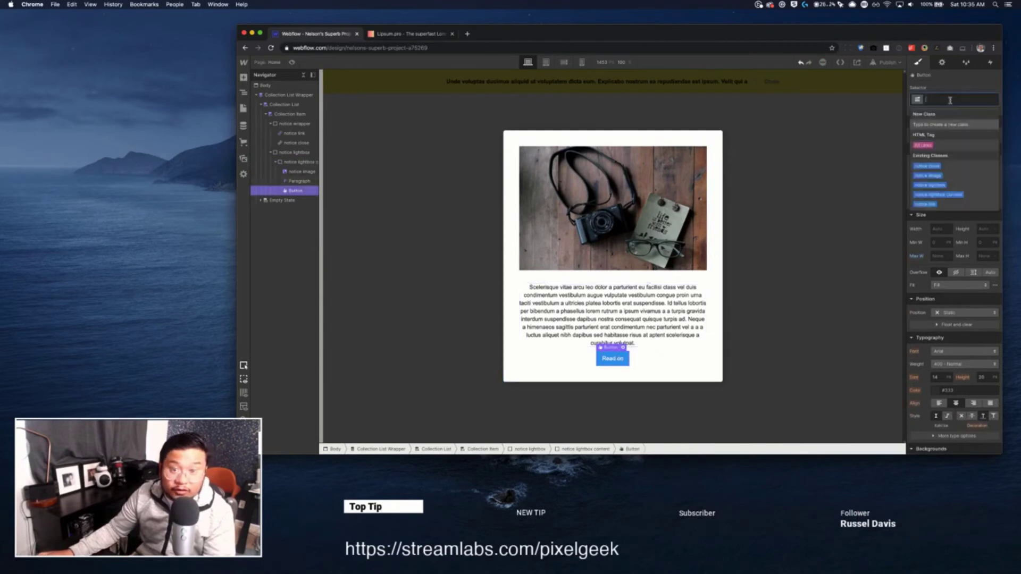
pyautogui.write('notice button')
pyautogui.press('Return')
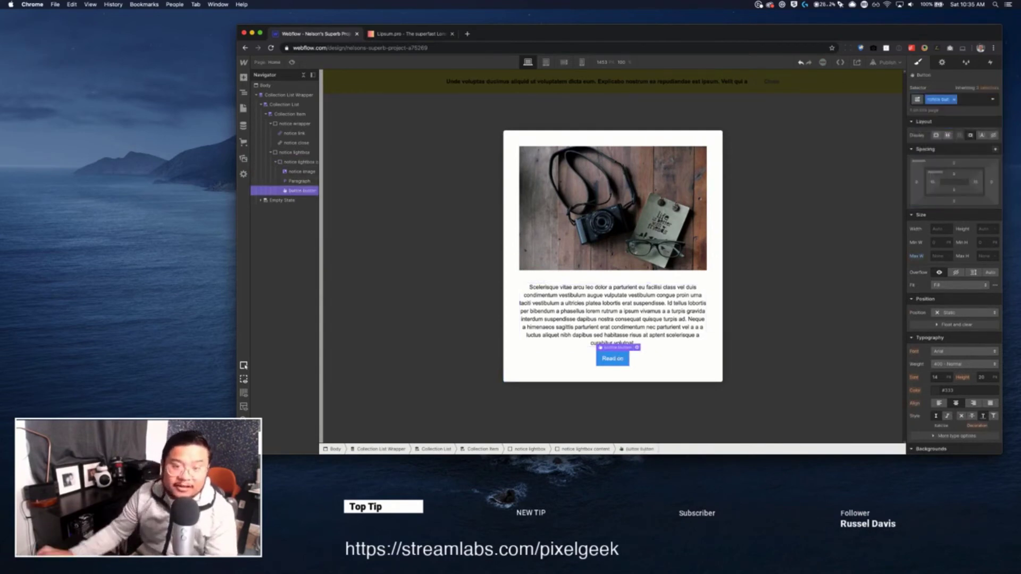
pyautogui.moveTo(956, 155); pyautogui.dragTo(957, 152)
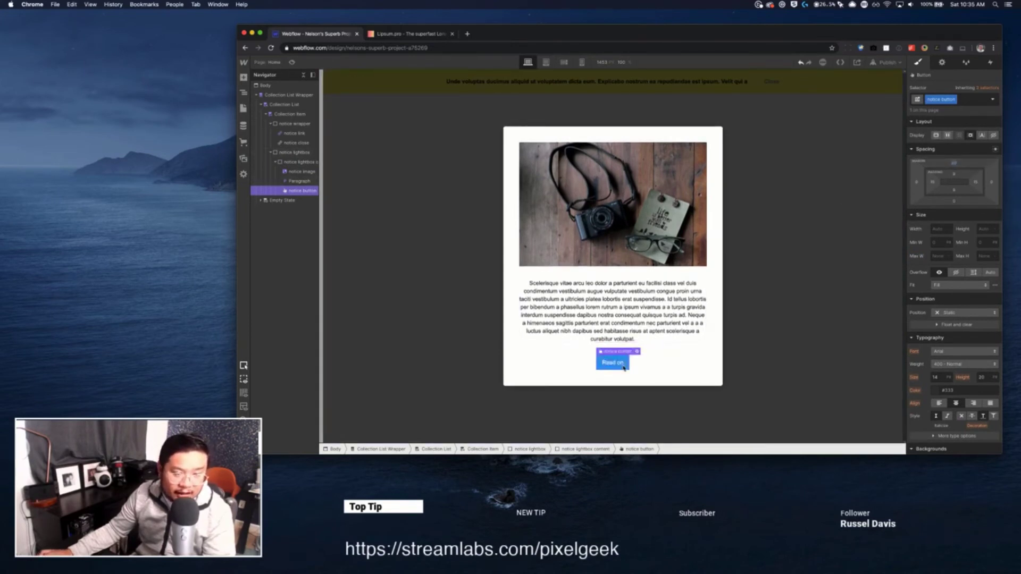
pyautogui.click(954, 202)
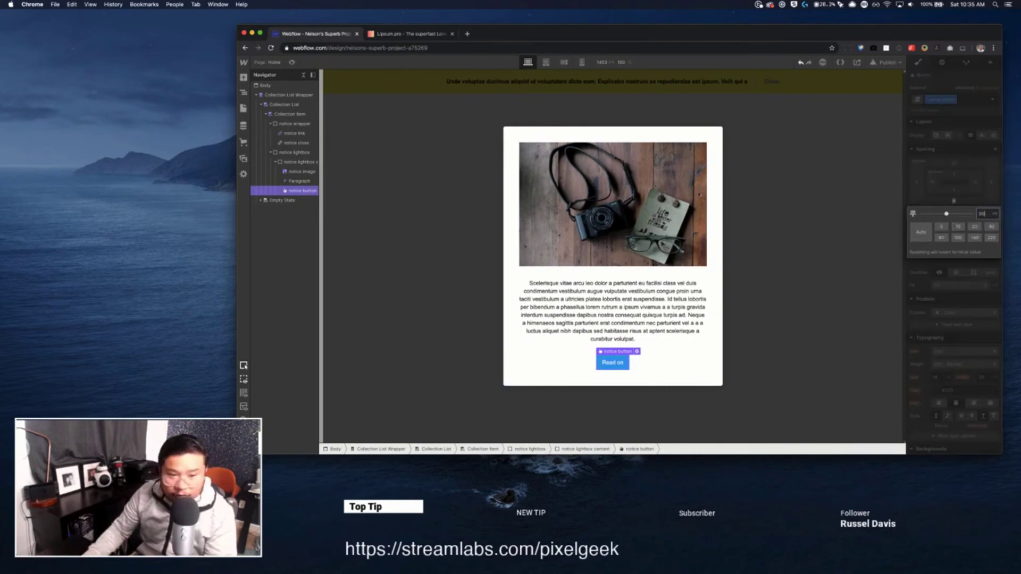
pyautogui.click(981, 213)
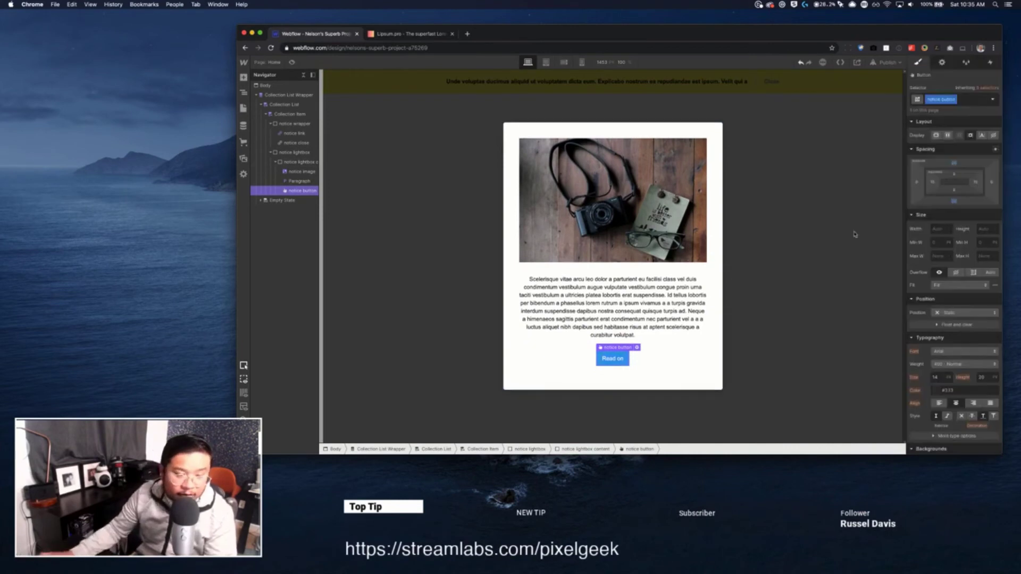
# Add a text link directly after the Read on button in the notice lightbox content and select it.
pyautogui.click(660, 365)
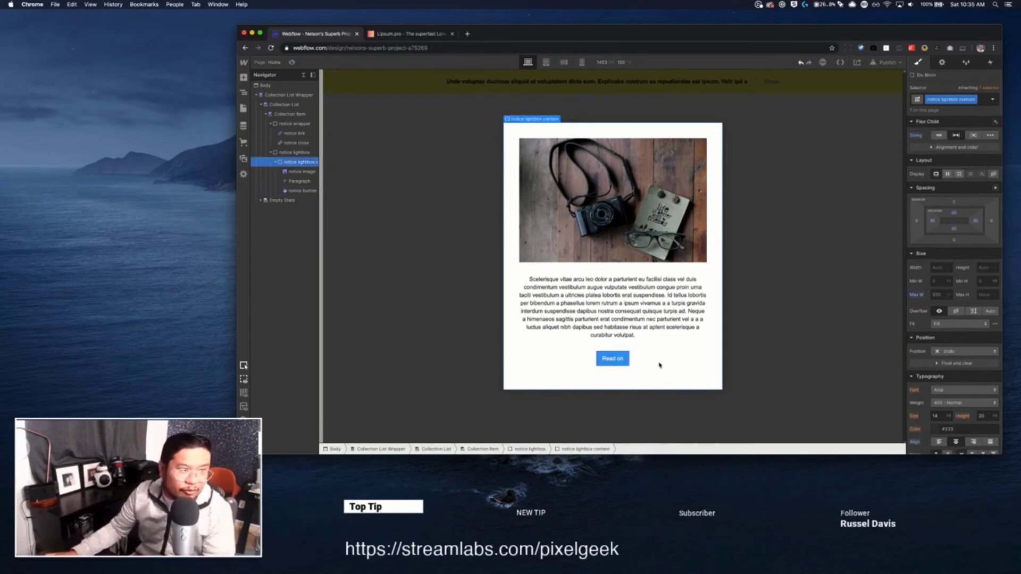
pyautogui.press('a')
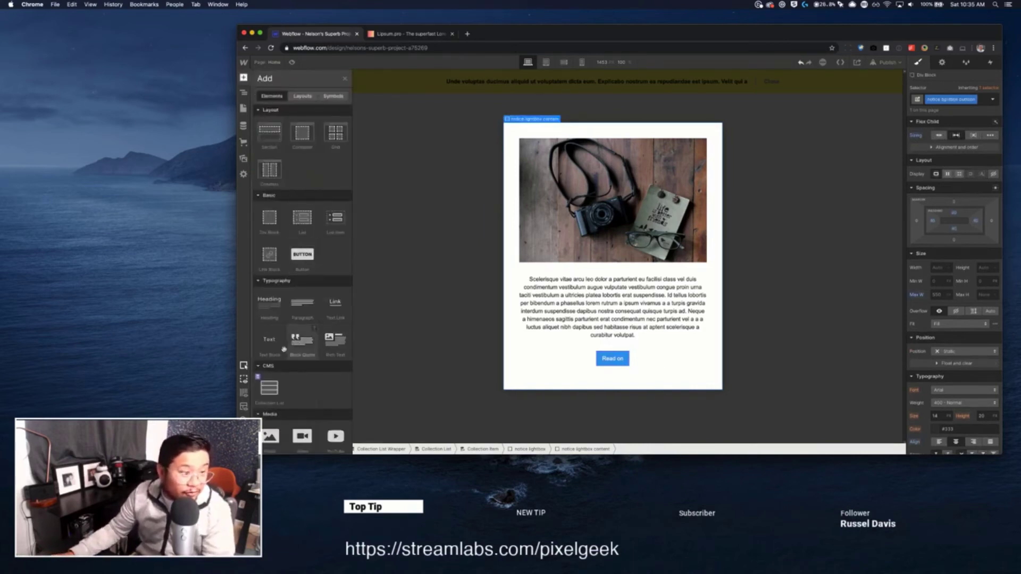
pyautogui.moveTo(335, 302); pyautogui.dragTo(629, 360)
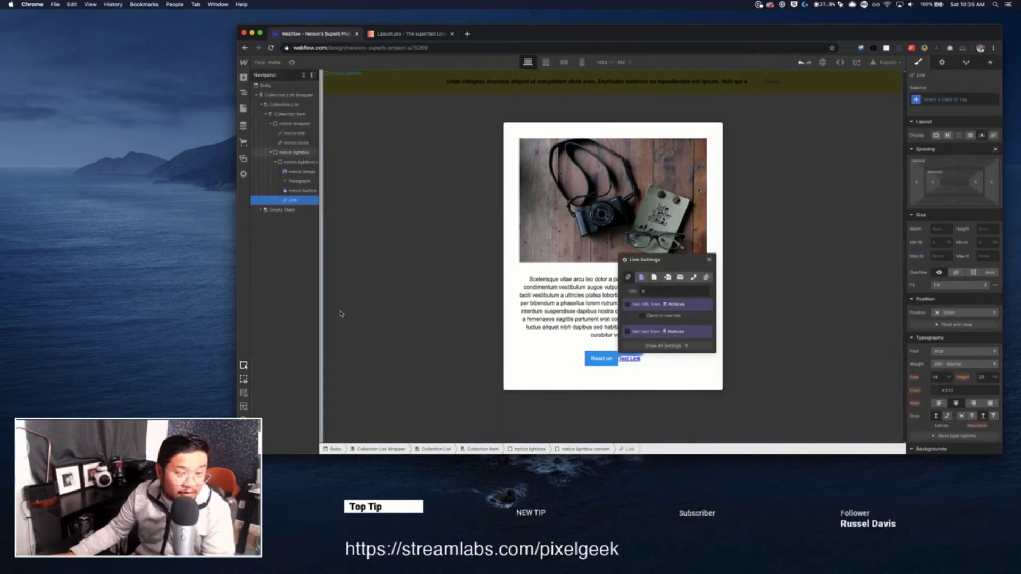
pyautogui.click(709, 260)
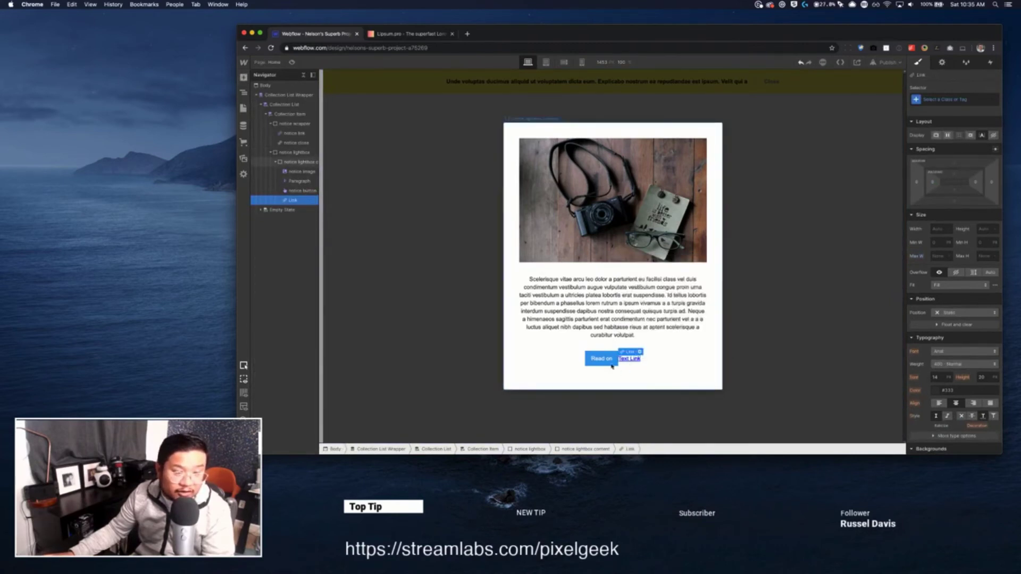
pyautogui.click(699, 369)
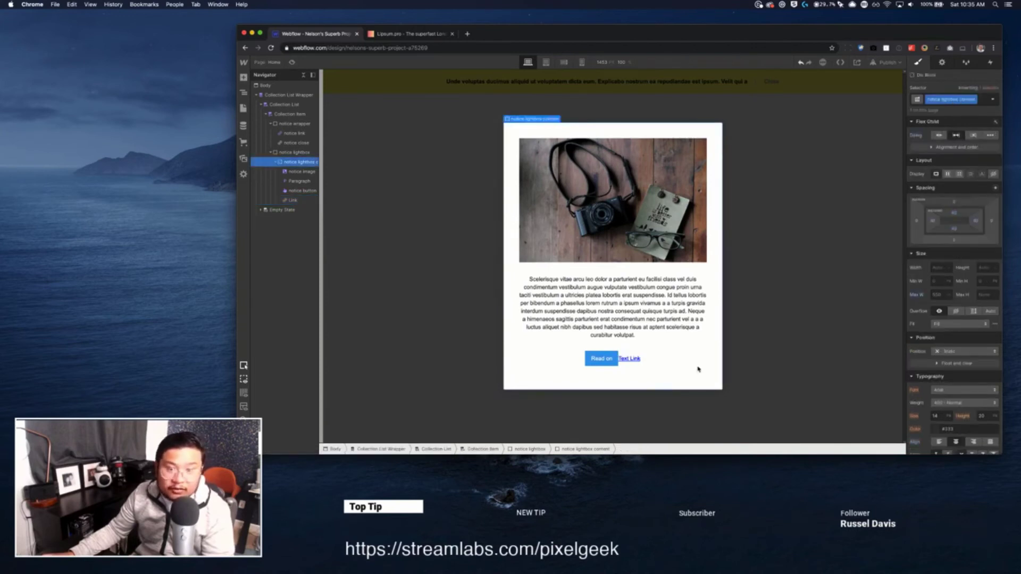
pyautogui.click(629, 358)
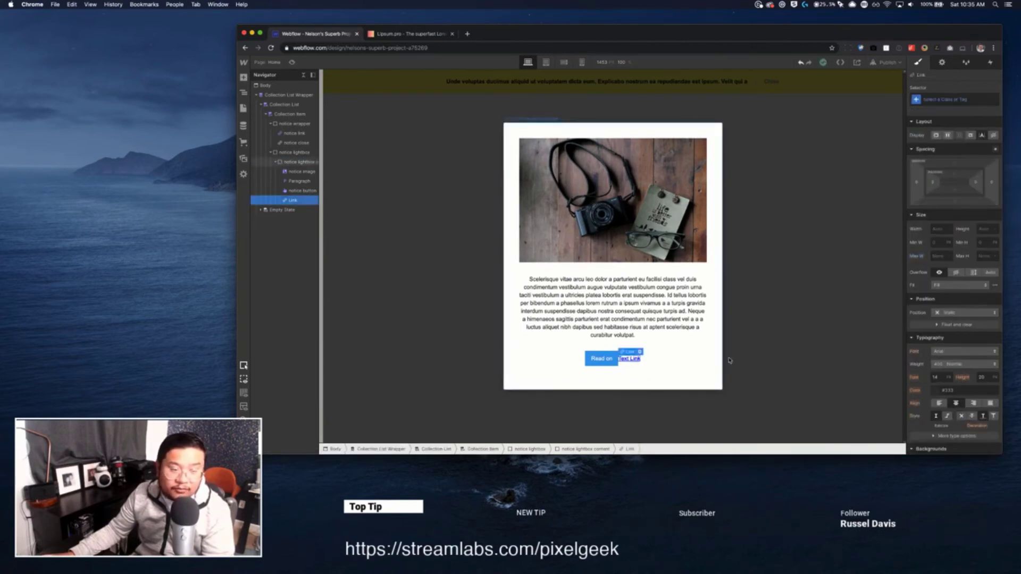
# Give the text link below the Read on button the class "close notice lightbox" and set its display to block.
pyautogui.press('super+Return')
pyautogui.write('close')
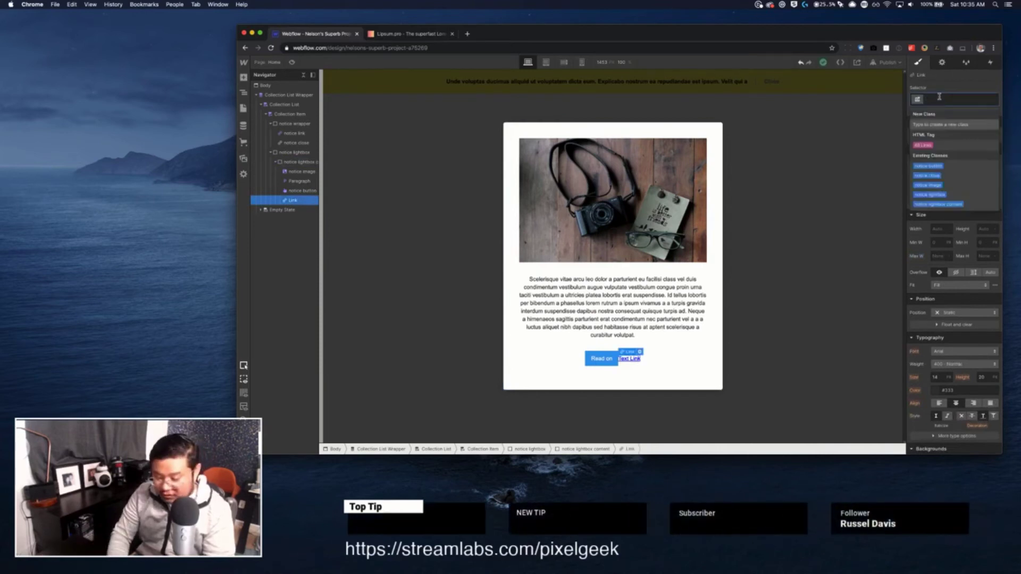
pyautogui.write(' notice')
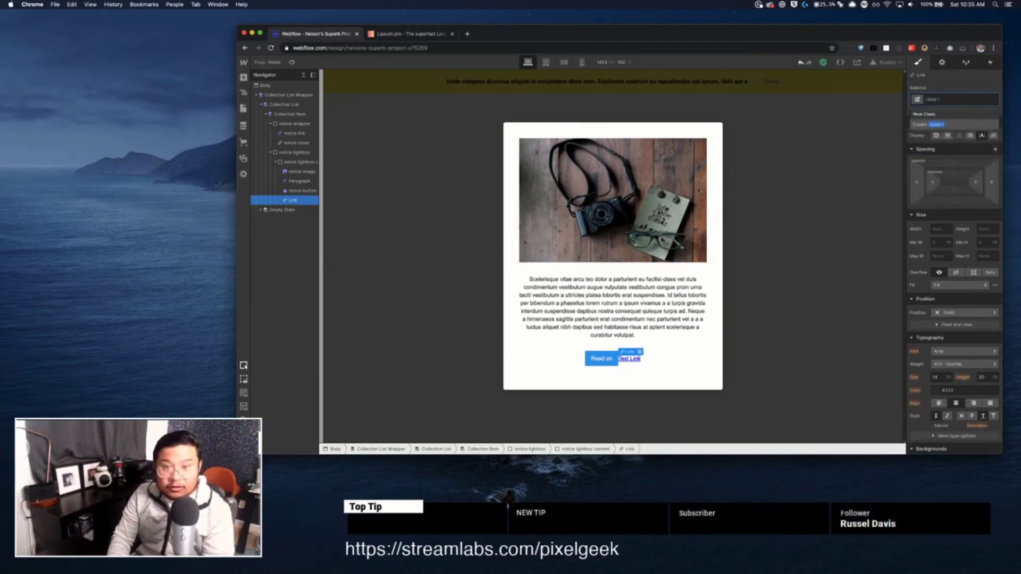
pyautogui.write(' lightbox')
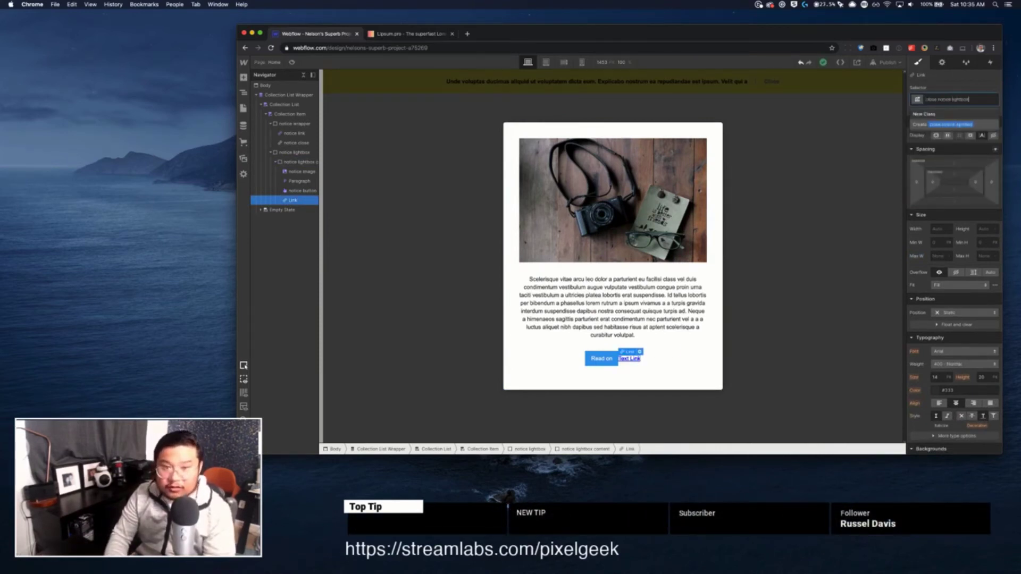
pyautogui.press('Return')
pyautogui.click(937, 135)
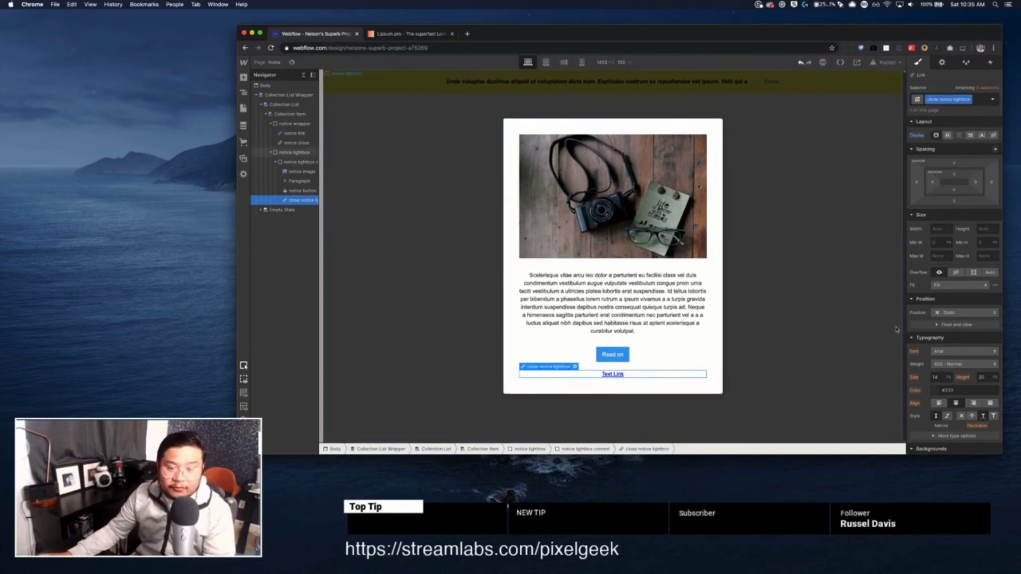
# Color the close notice lightbox link's text light gray and remove its underline.
pyautogui.scroll(-1, 962, 346)
pyautogui.click(937, 372)
pyautogui.moveTo(936, 277); pyautogui.dragTo(896, 262)
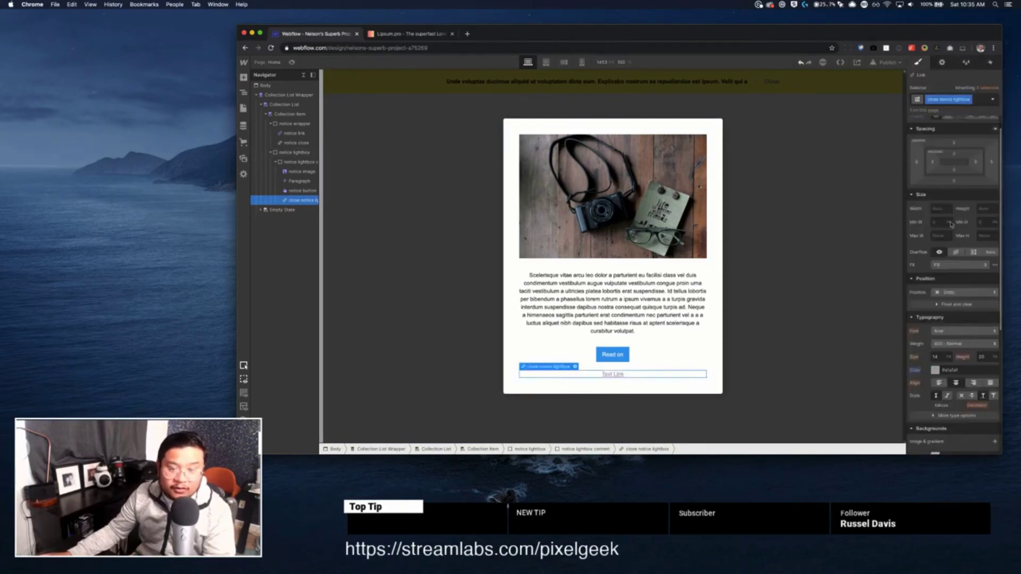
pyautogui.scroll(-2, 966, 371)
pyautogui.click(962, 364)
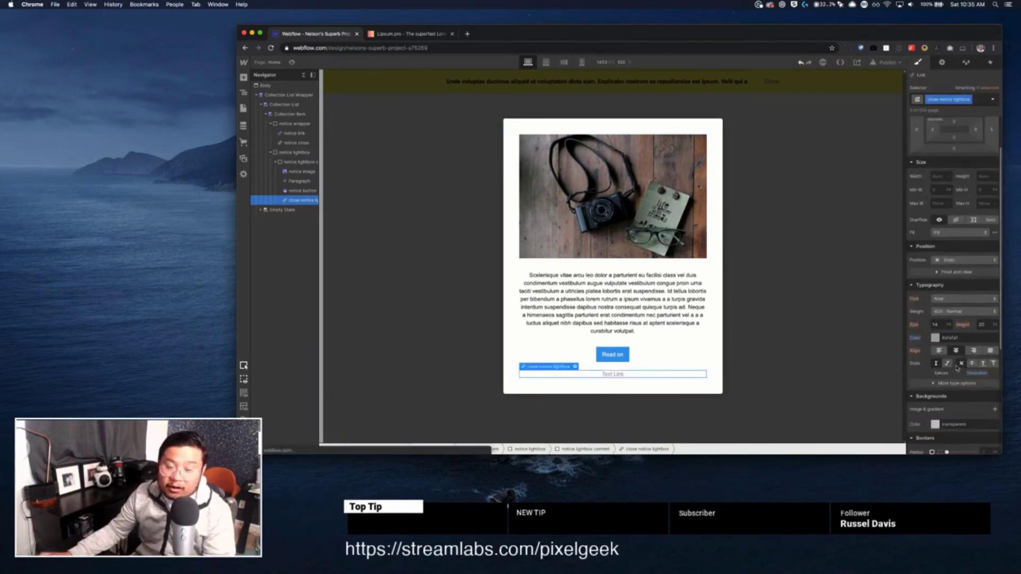
# Change the close notice lightbox link's text to "Close window".
pyautogui.doubleClick(619, 375)
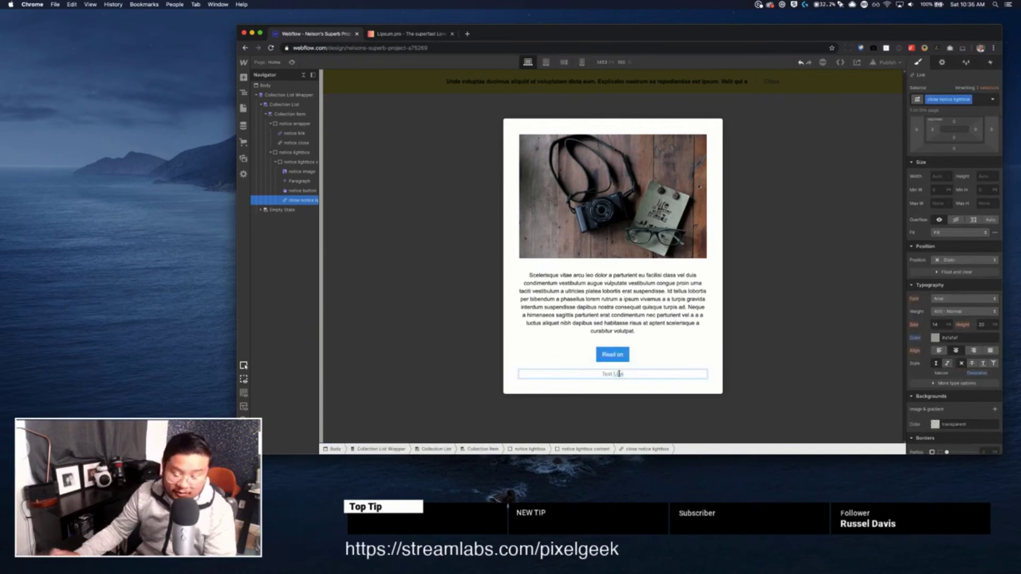
pyautogui.press('super+a')
pyautogui.write('Close')
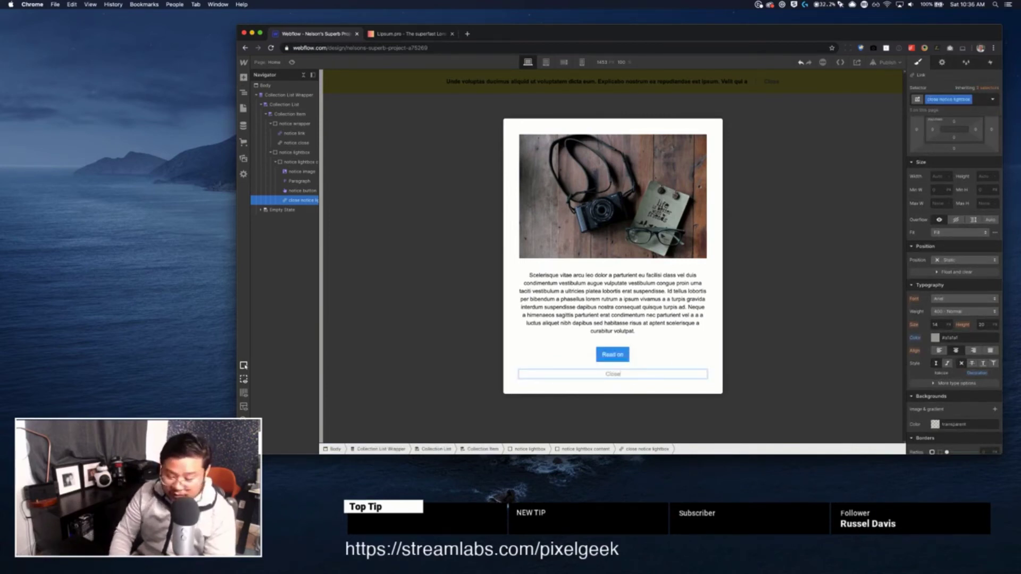
pyautogui.write(' window')
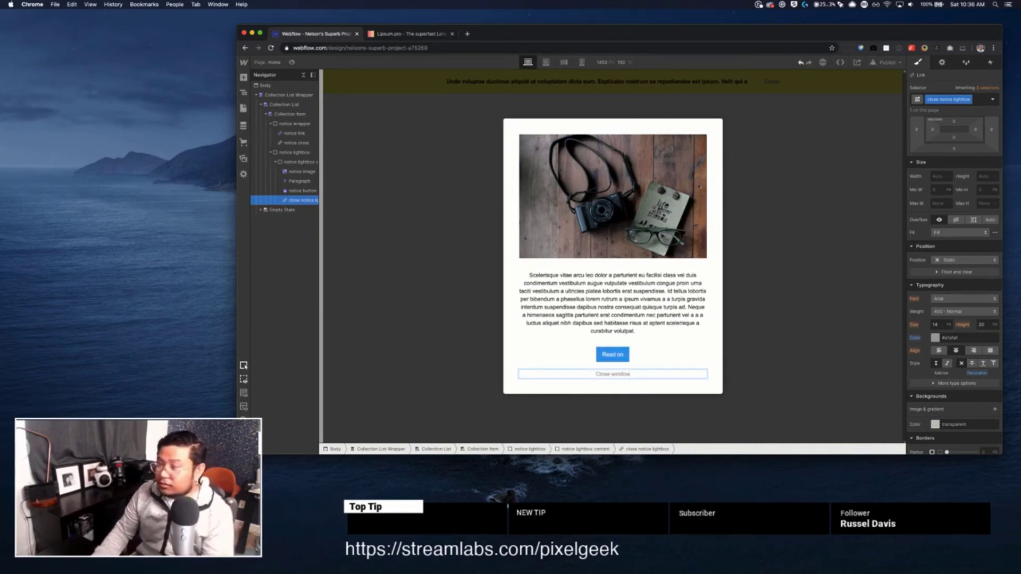
pyautogui.press('Escape')
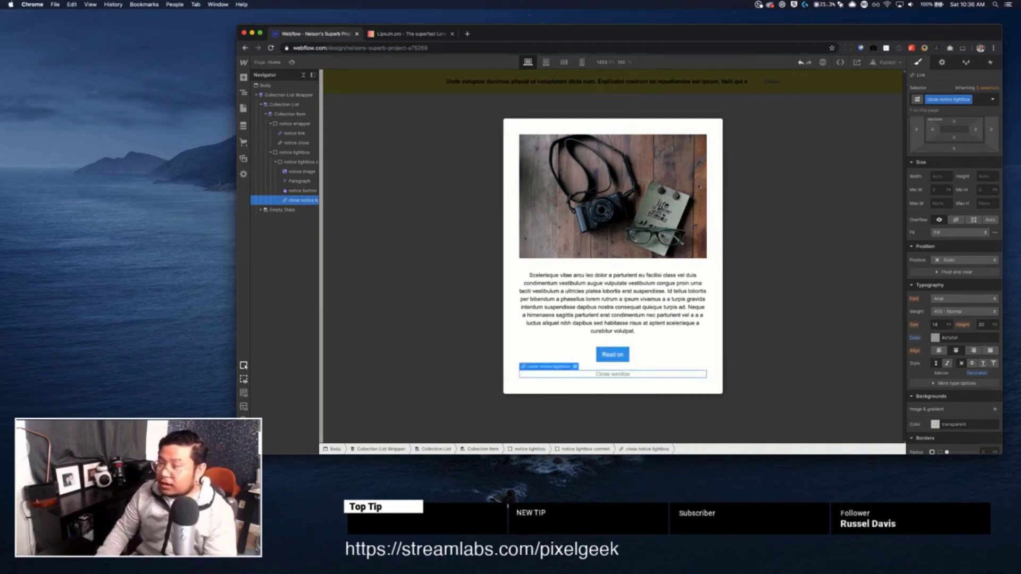
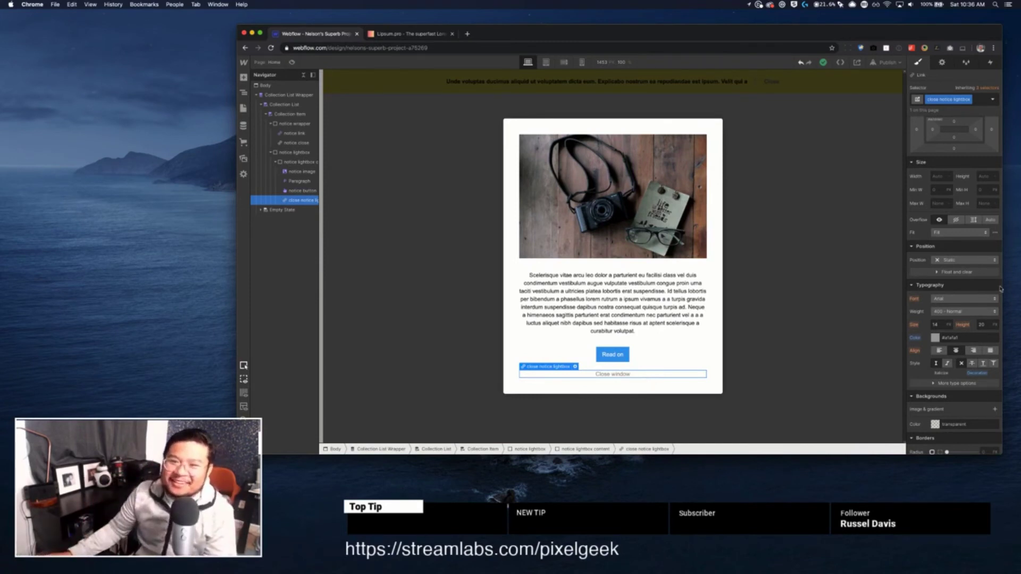
# Add a mouse click trigger to the Close window link that starts a new timed animation named "close notice lightbox".
pyautogui.click(659, 386)
pyautogui.click(618, 374)
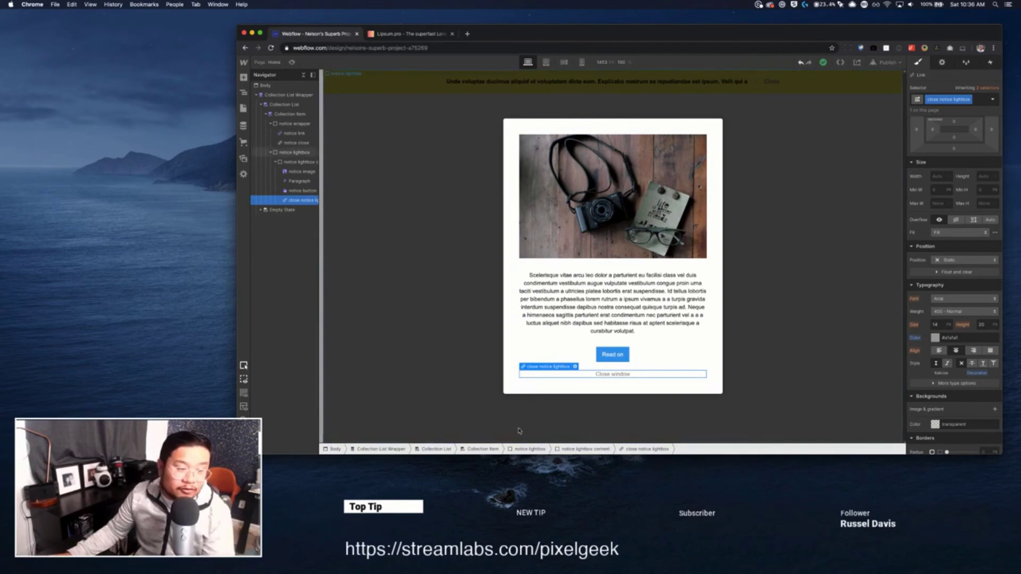
pyautogui.click(988, 68)
pyautogui.click(998, 92)
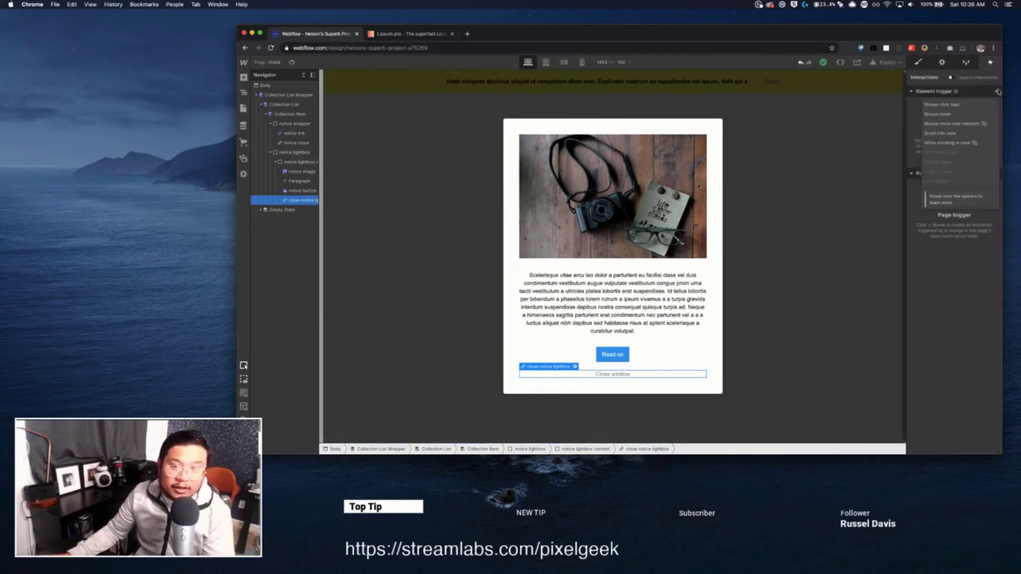
pyautogui.click(965, 106)
pyautogui.click(953, 137)
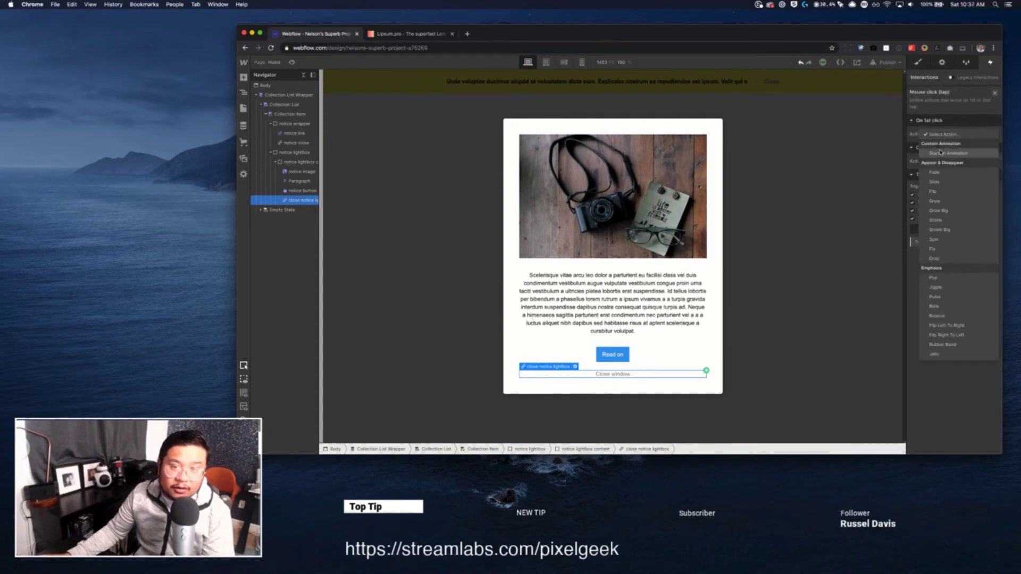
pyautogui.click(939, 153)
pyautogui.click(994, 147)
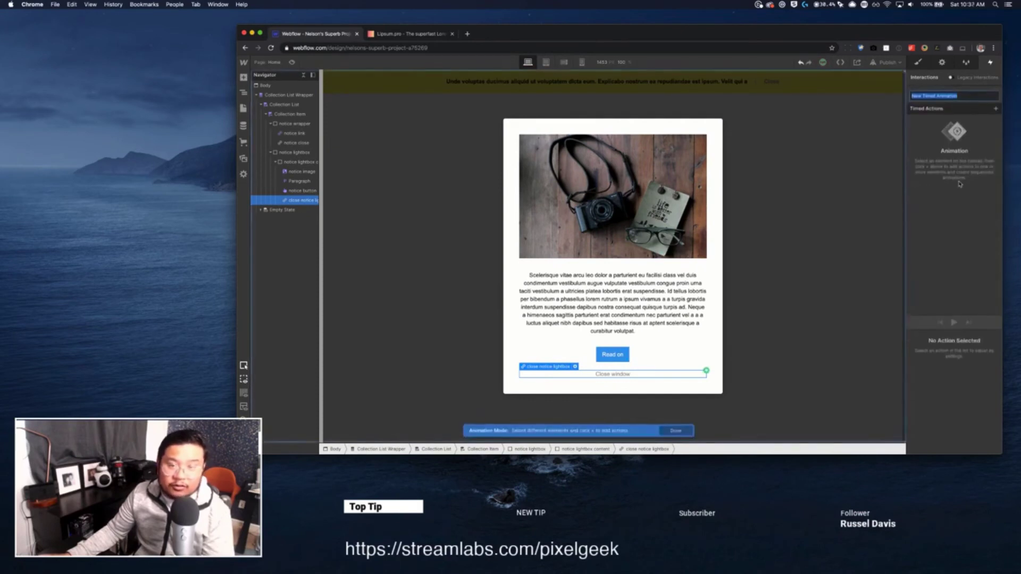
pyautogui.write('close')
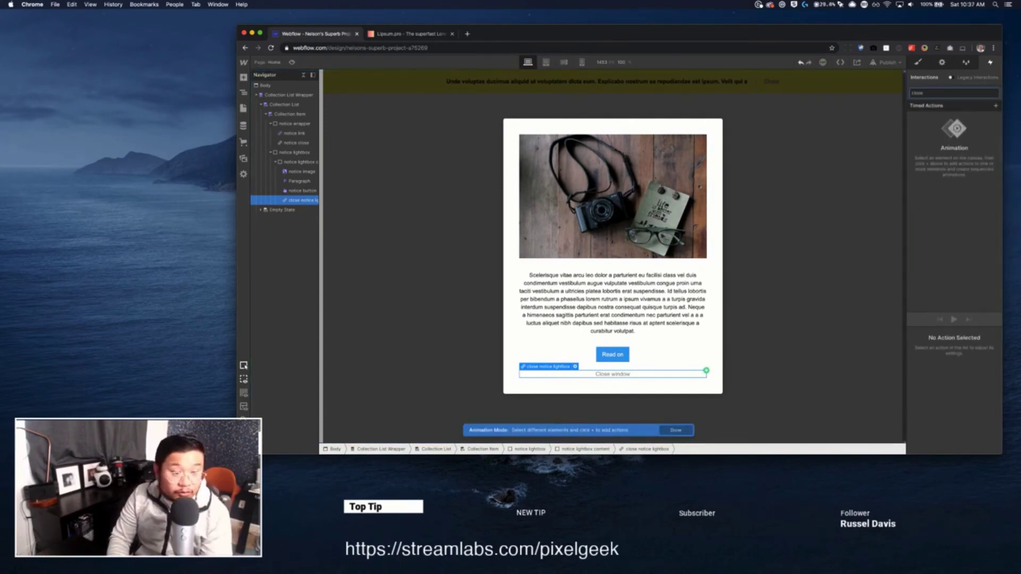
pyautogui.write(' notice li')
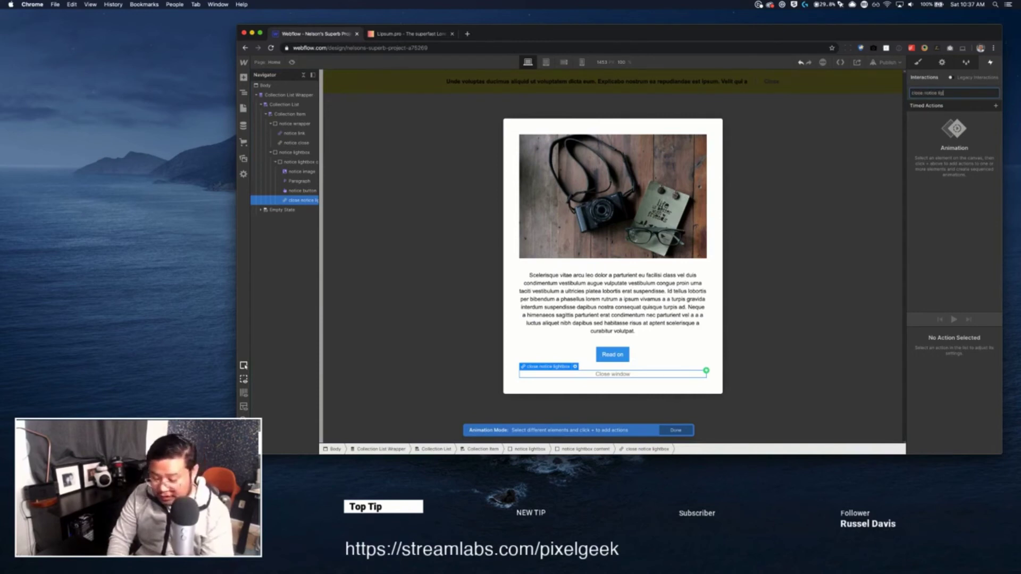
pyautogui.write('ghtbox')
pyautogui.press('Return')
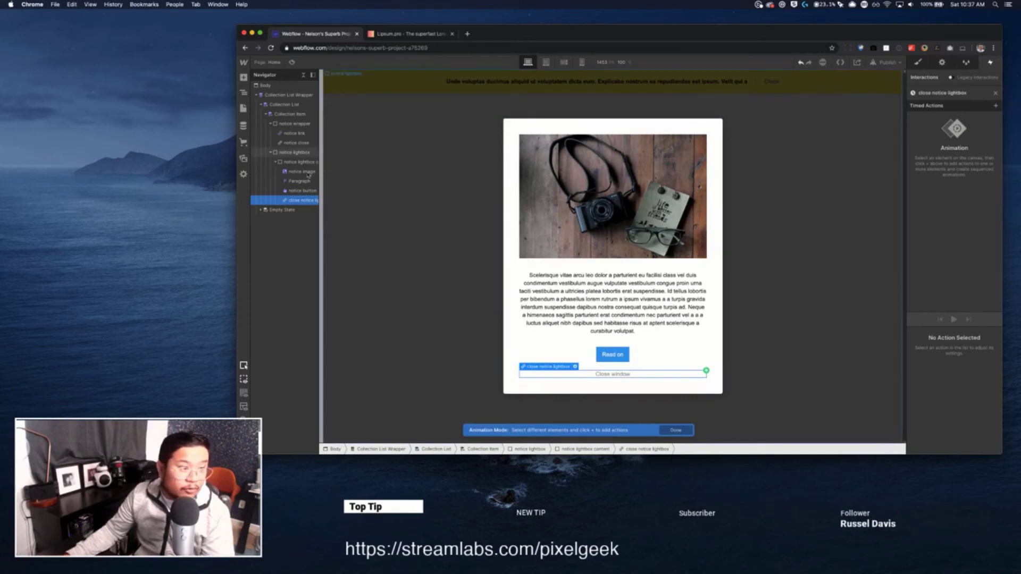
# Add a Hide/Show action to the animation that sets the notice lightbox's display to none, and finish editing the animation.
pyautogui.click(295, 154)
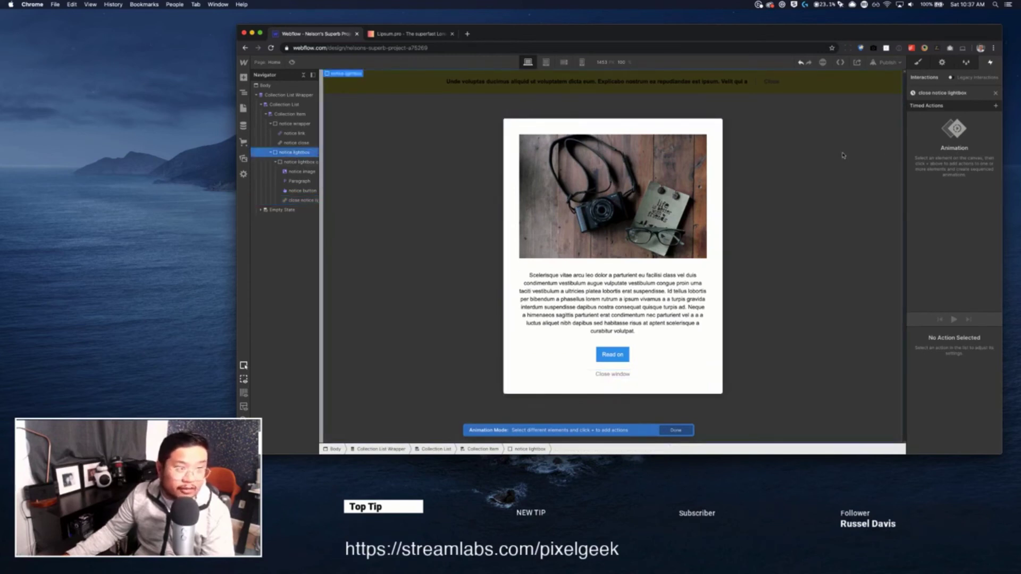
pyautogui.click(997, 107)
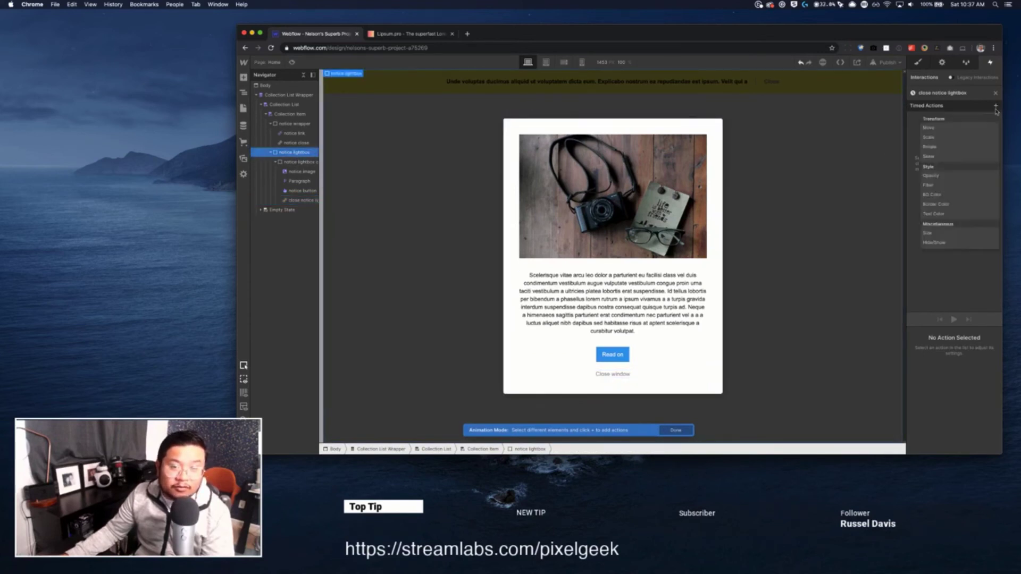
pyautogui.click(955, 237)
pyautogui.scroll(-2, 968, 404)
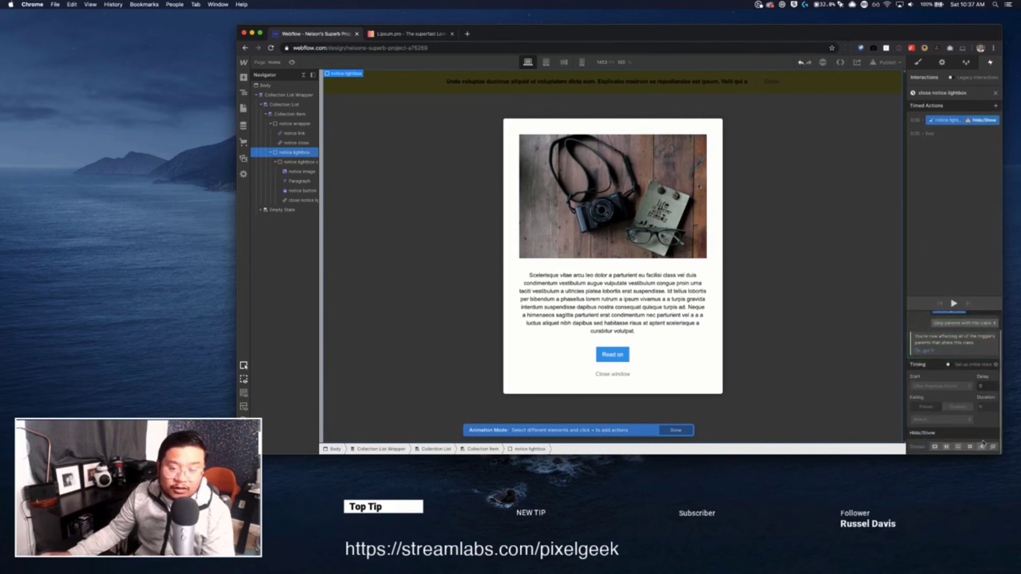
pyautogui.click(993, 448)
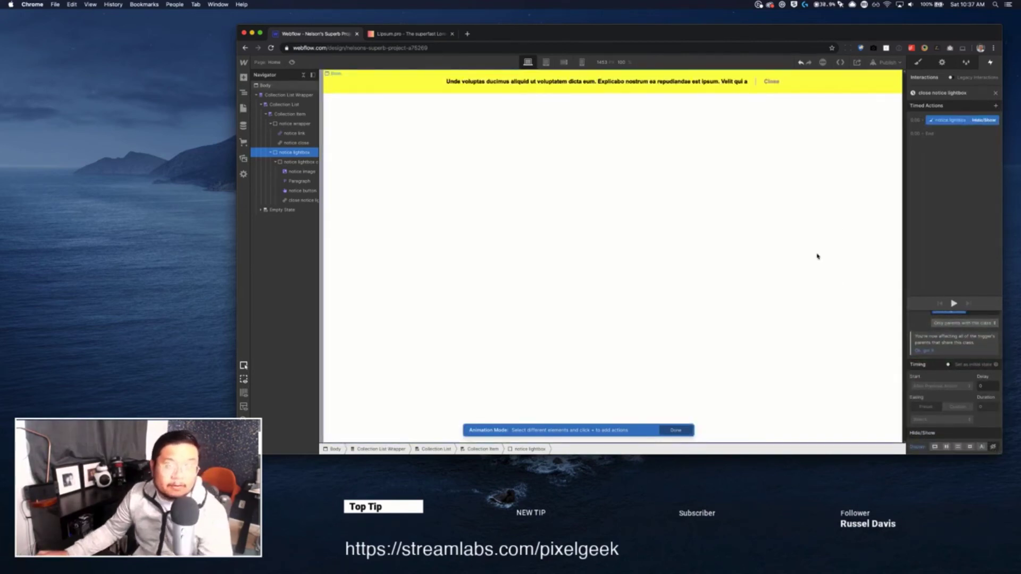
pyautogui.click(995, 94)
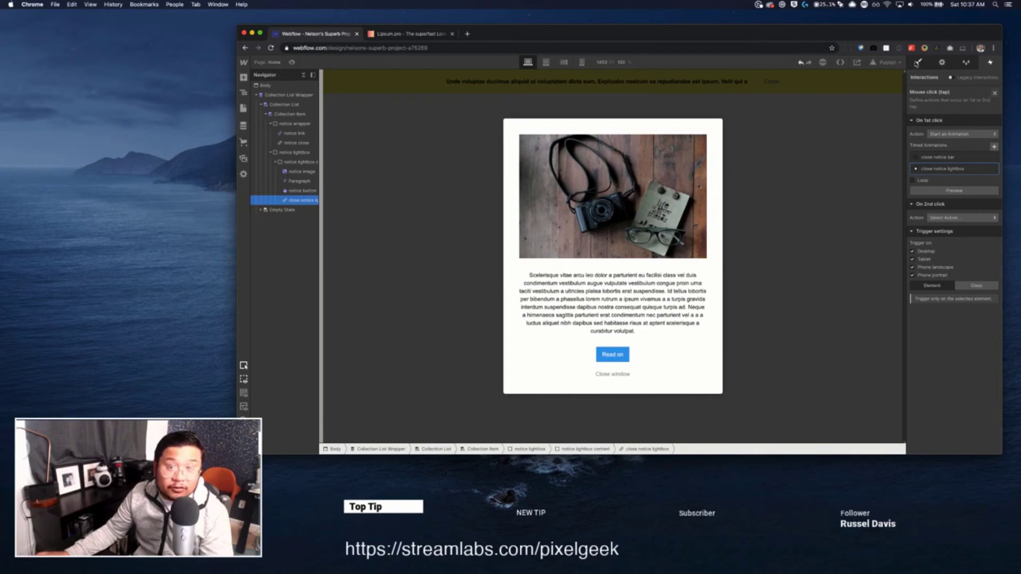
# Hide the notice lightbox by default by setting its display style to none.
pyautogui.click(917, 63)
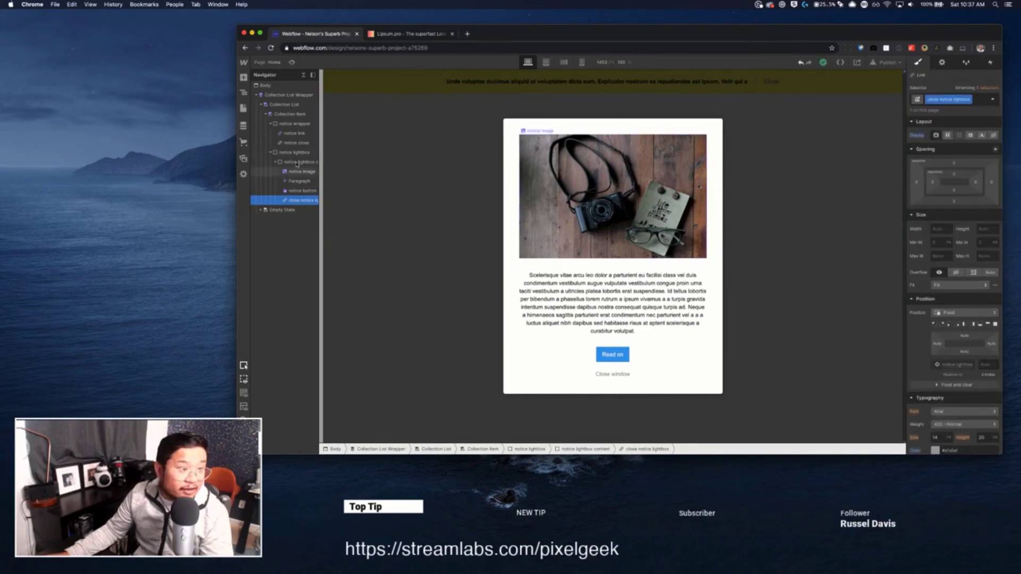
pyautogui.click(305, 153)
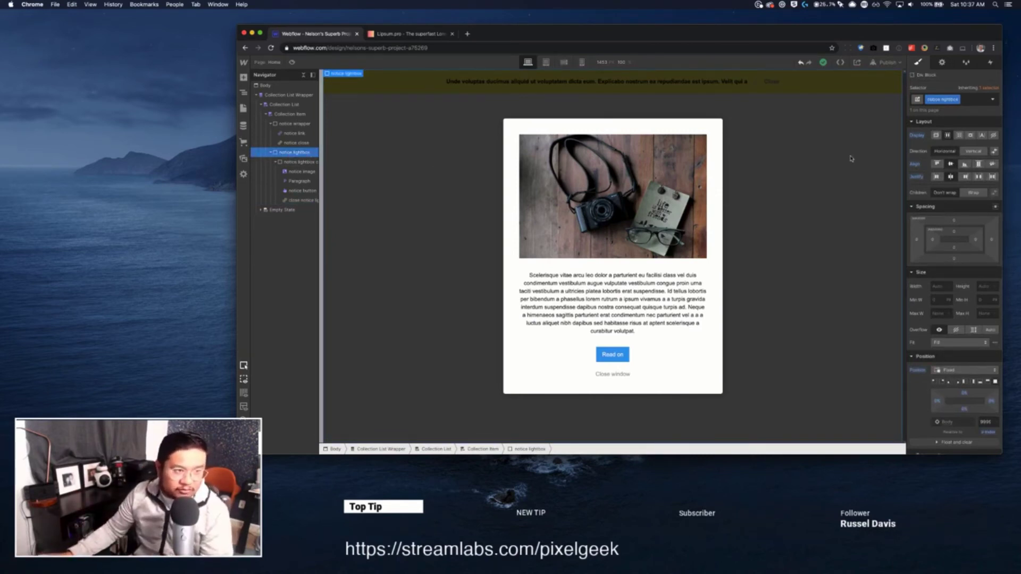
pyautogui.click(994, 136)
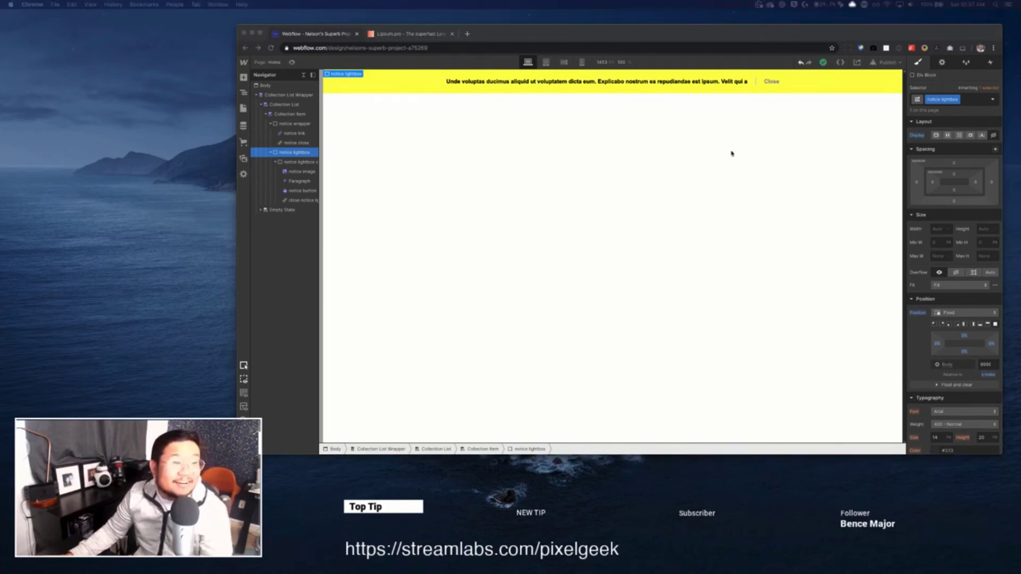
# Add a mouse click trigger to the notice bar's message link that starts a new timed animation named "open notice lightbox".
pyautogui.click(771, 82)
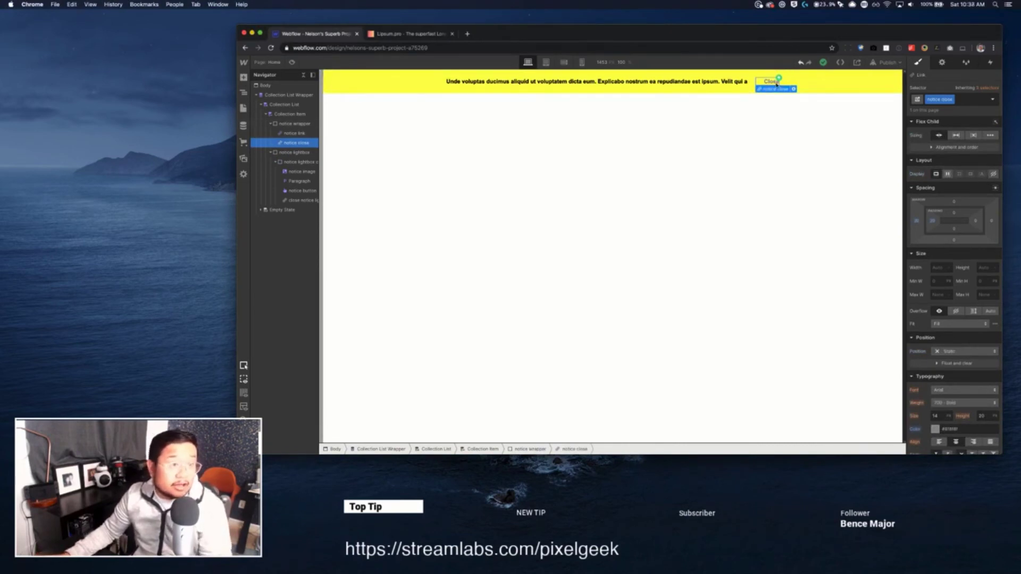
pyautogui.click(659, 84)
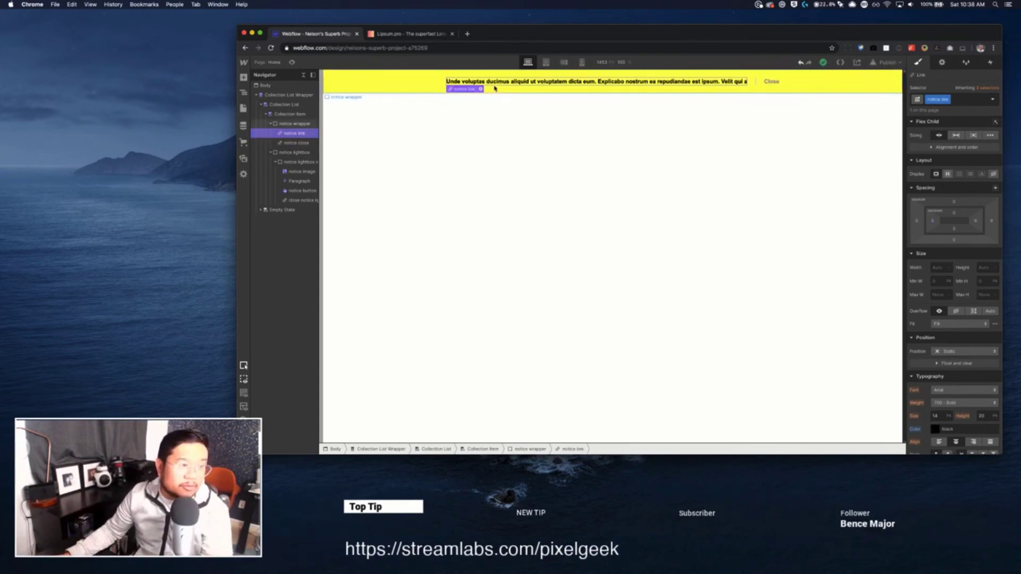
pyautogui.click(942, 63)
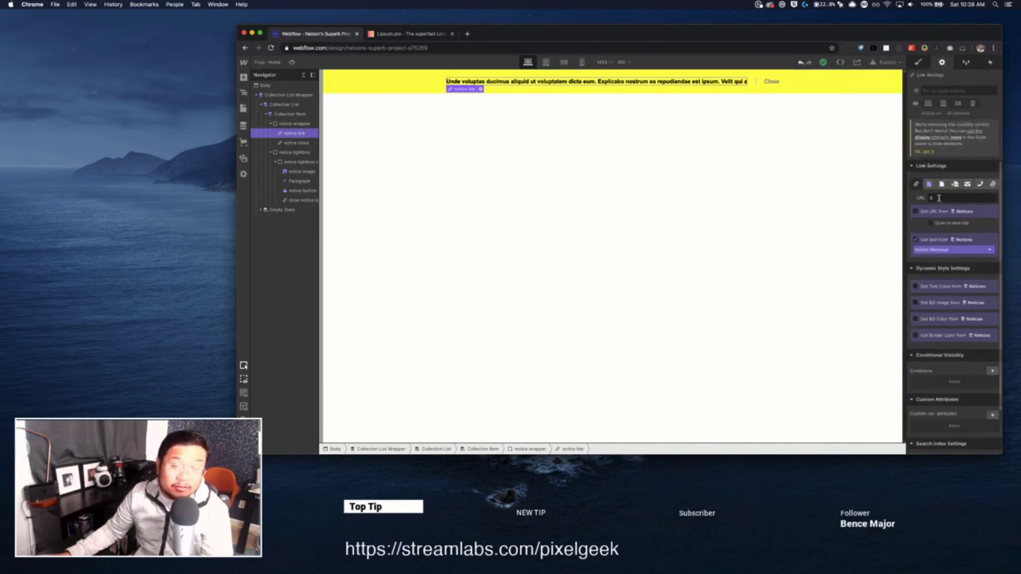
pyautogui.click(991, 63)
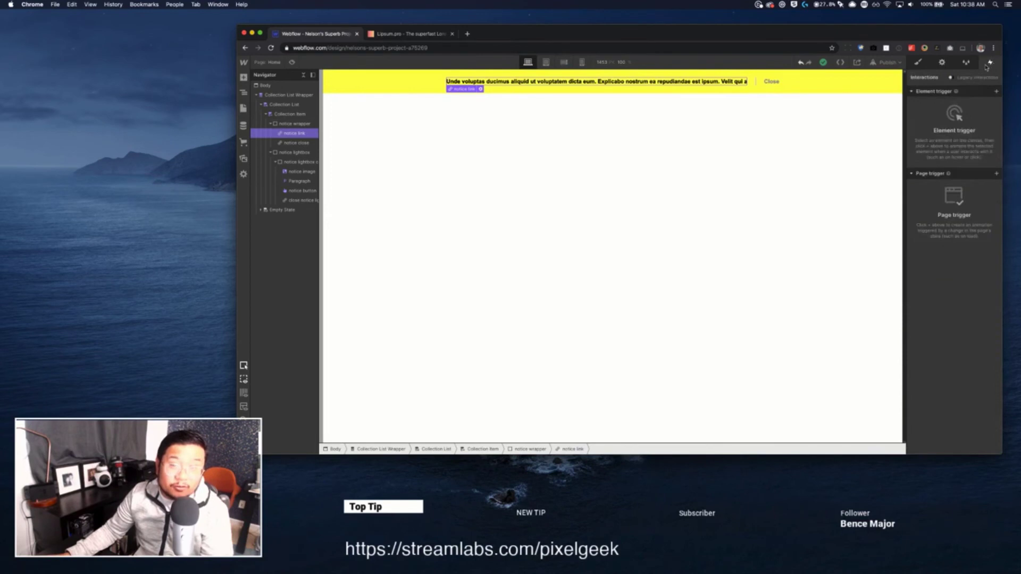
pyautogui.click(997, 91)
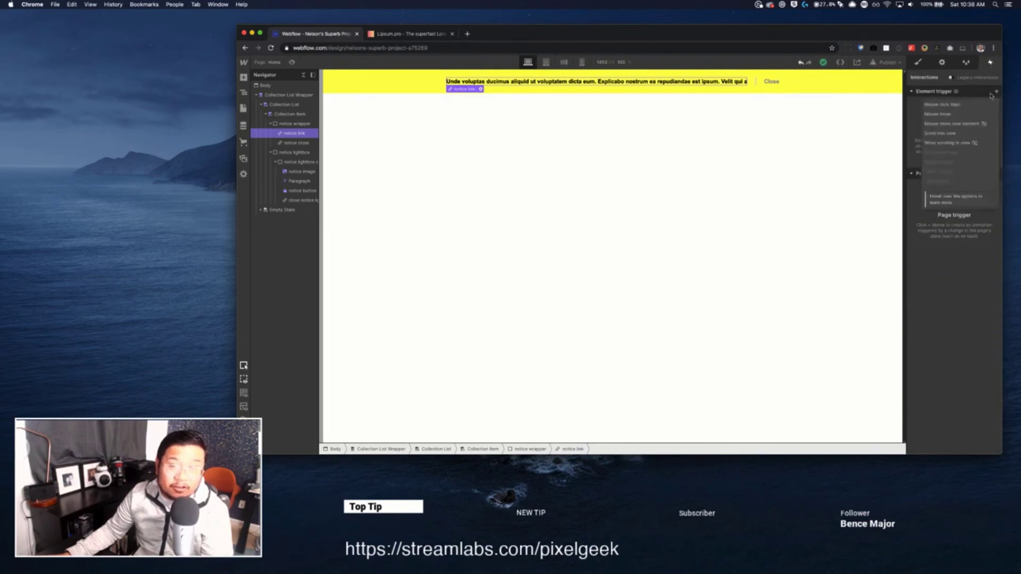
pyautogui.click(948, 106)
pyautogui.click(947, 134)
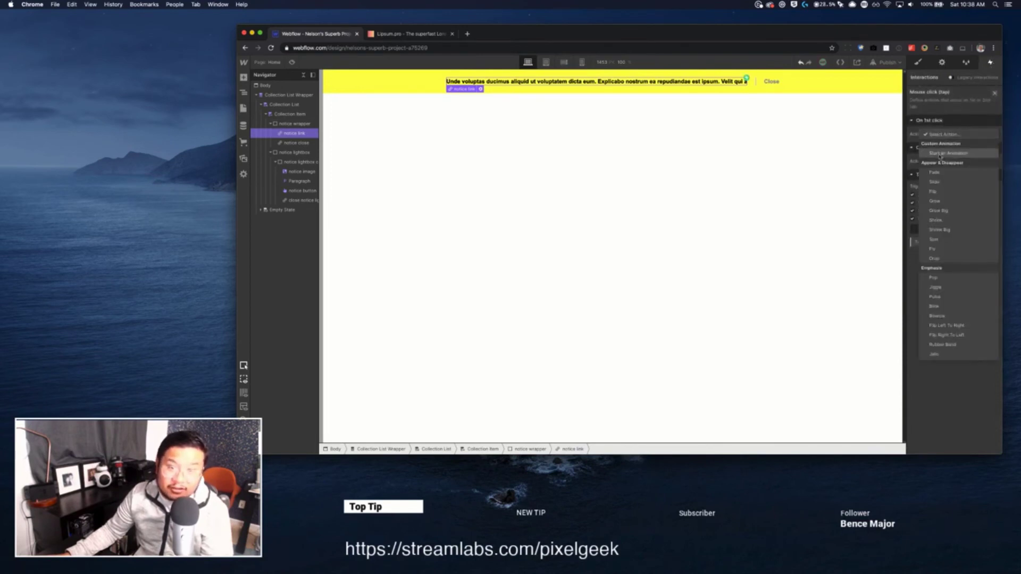
pyautogui.click(941, 154)
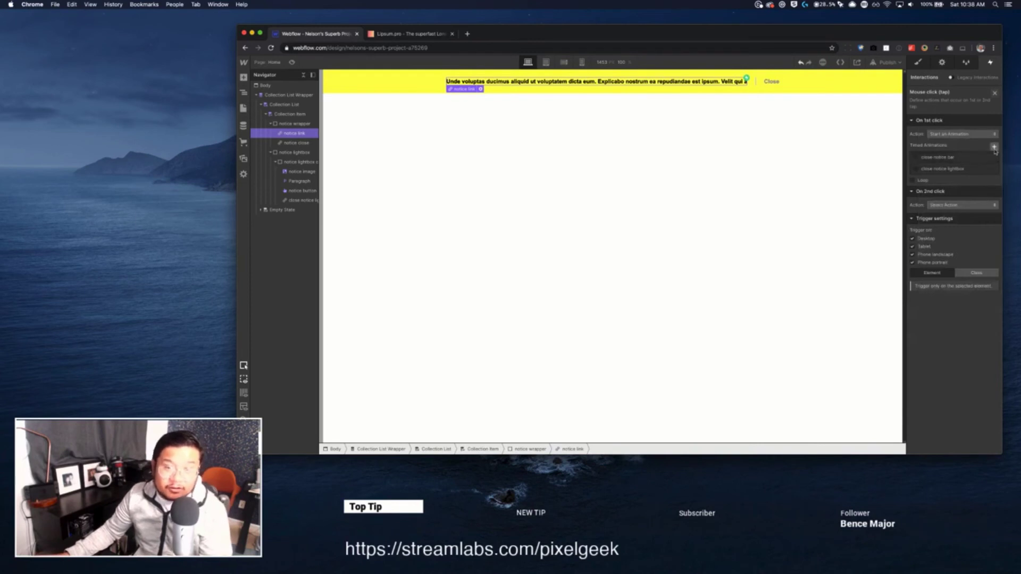
pyautogui.click(994, 148)
pyautogui.write('open')
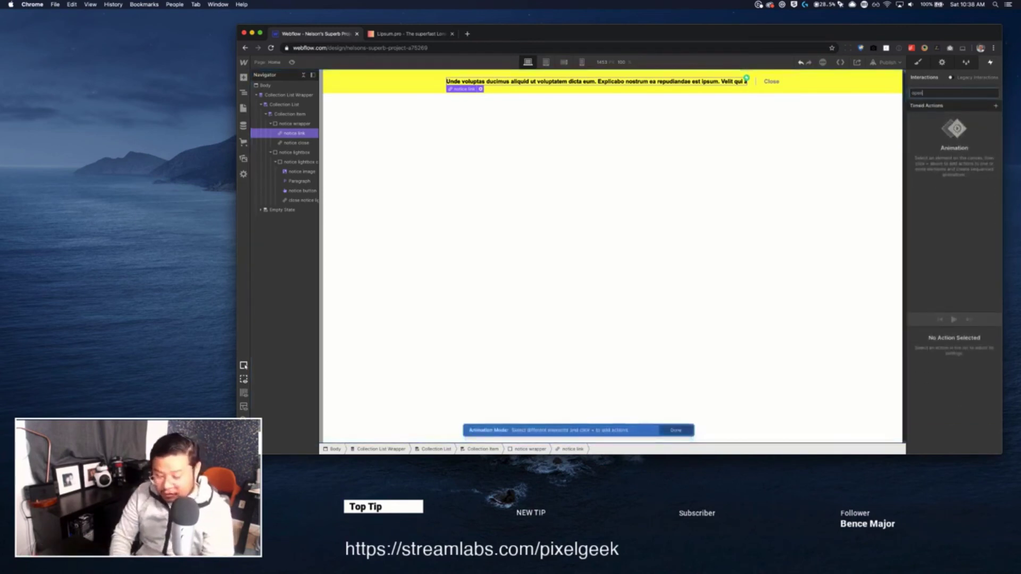
pyautogui.write(' notice lightbox')
pyautogui.press('Return')
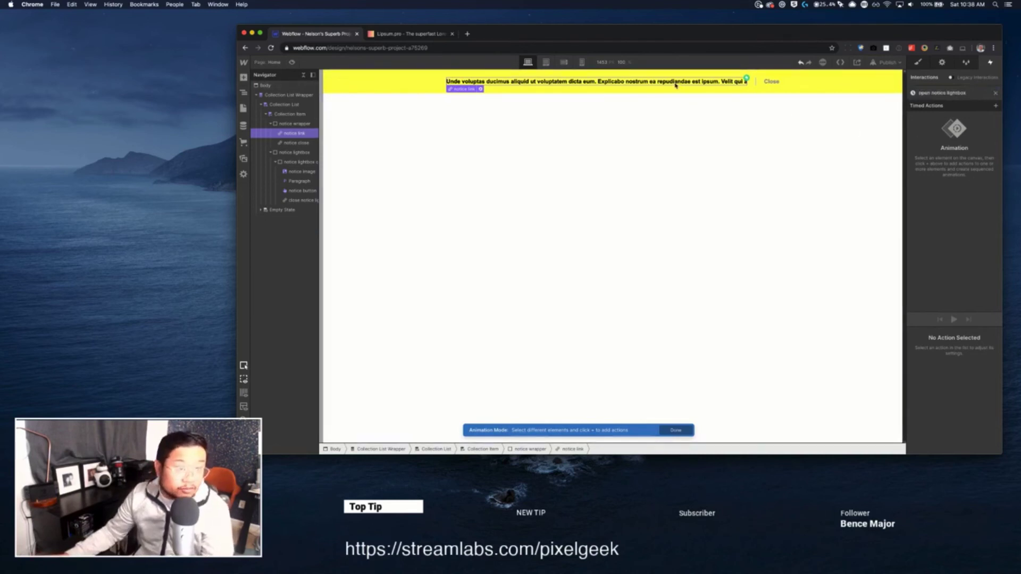
# Add a Hide/Show action for the notice lightbox to the open animation, setting its display to flex.
pyautogui.click(306, 155)
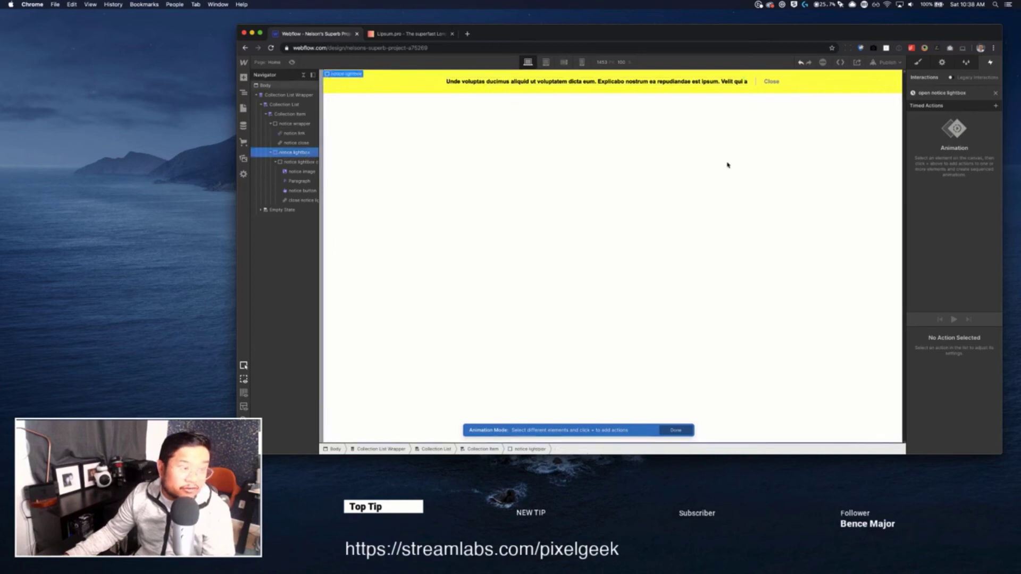
pyautogui.click(996, 108)
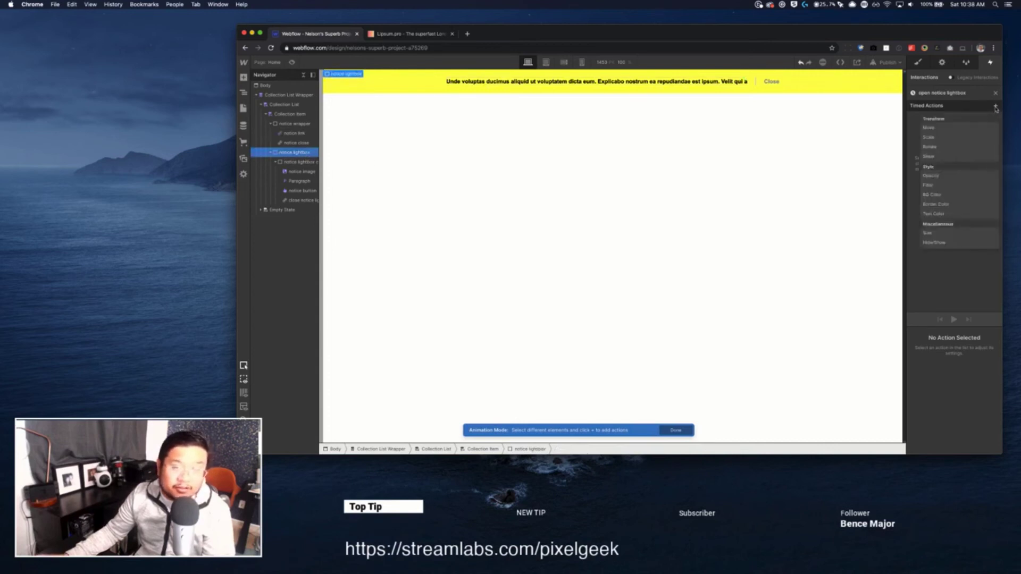
pyautogui.click(934, 242)
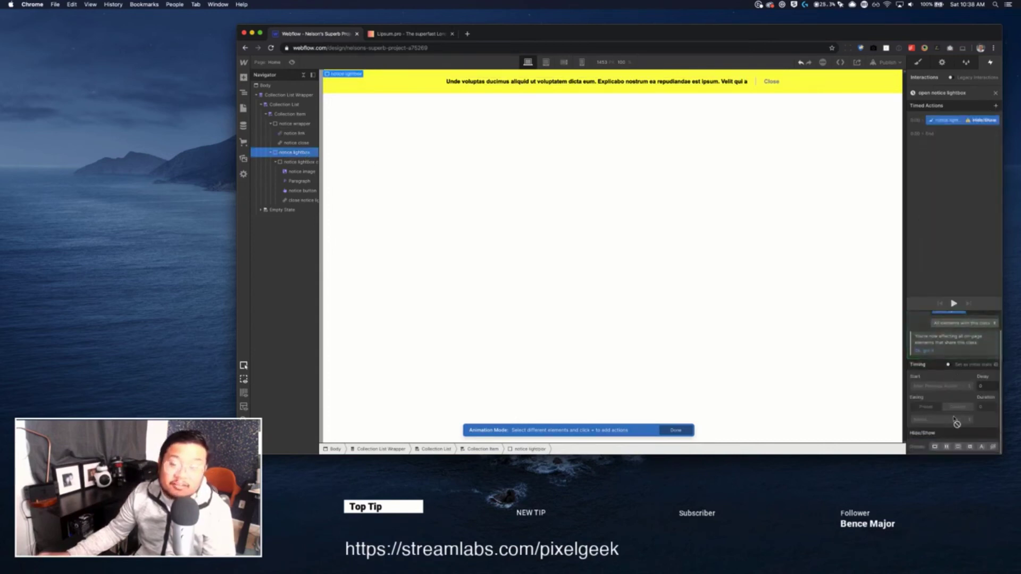
pyautogui.click(937, 449)
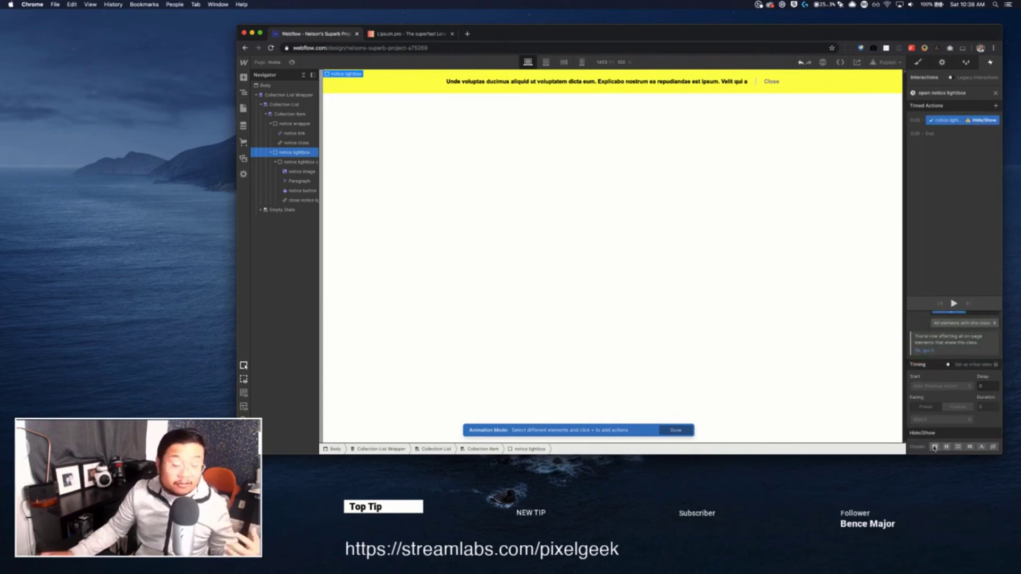
pyautogui.click(935, 448)
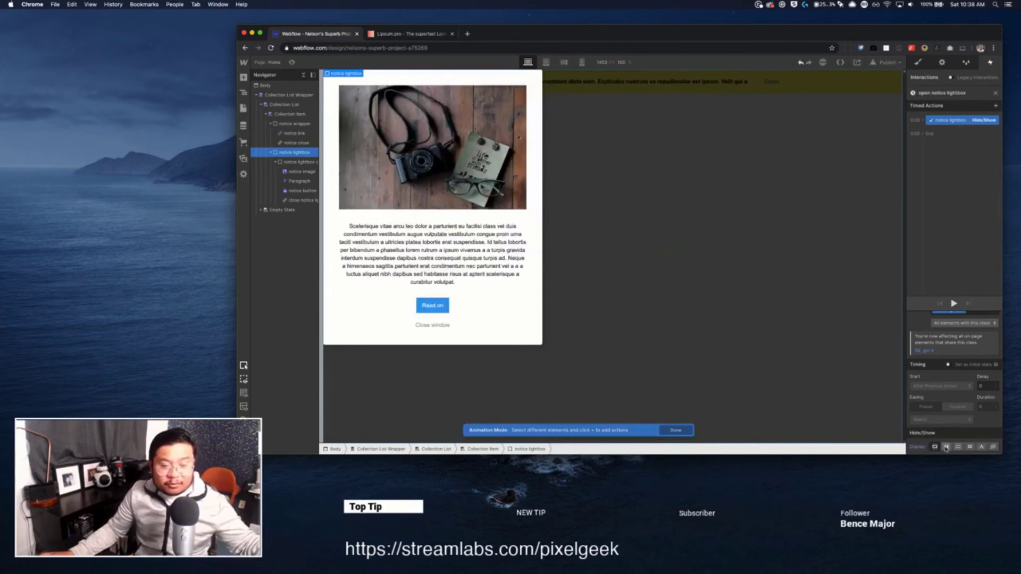
pyautogui.click(946, 448)
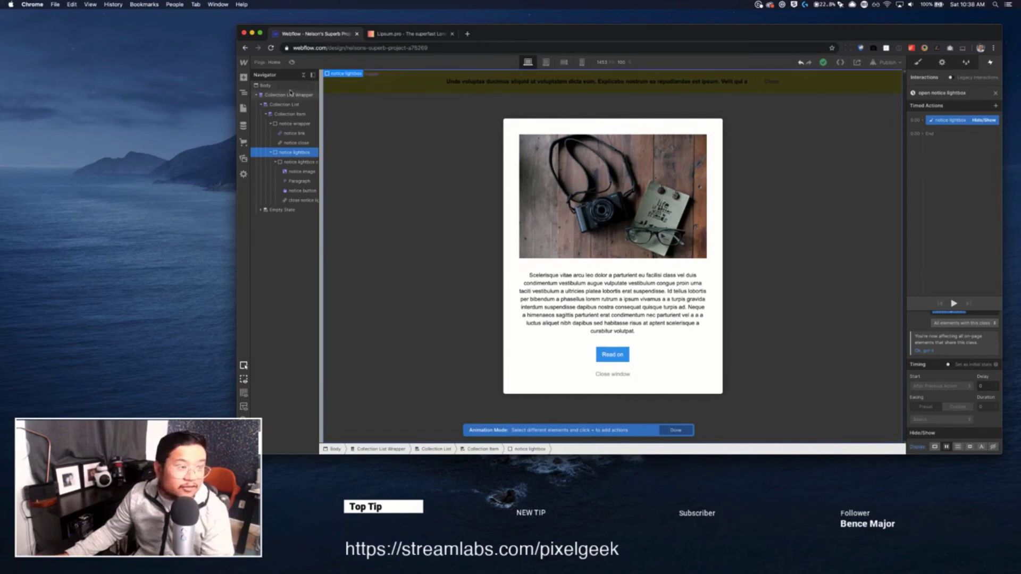
# Preview the page and test closing the notice bar and opening and closing the notice lightbox, ending back in the design view.
pyautogui.click(292, 62)
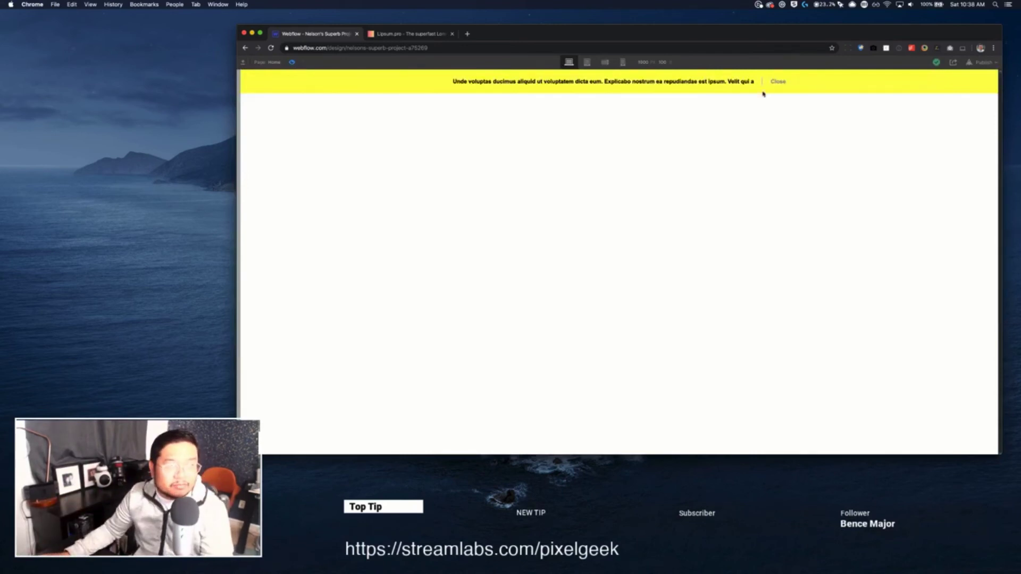
pyautogui.click(777, 82)
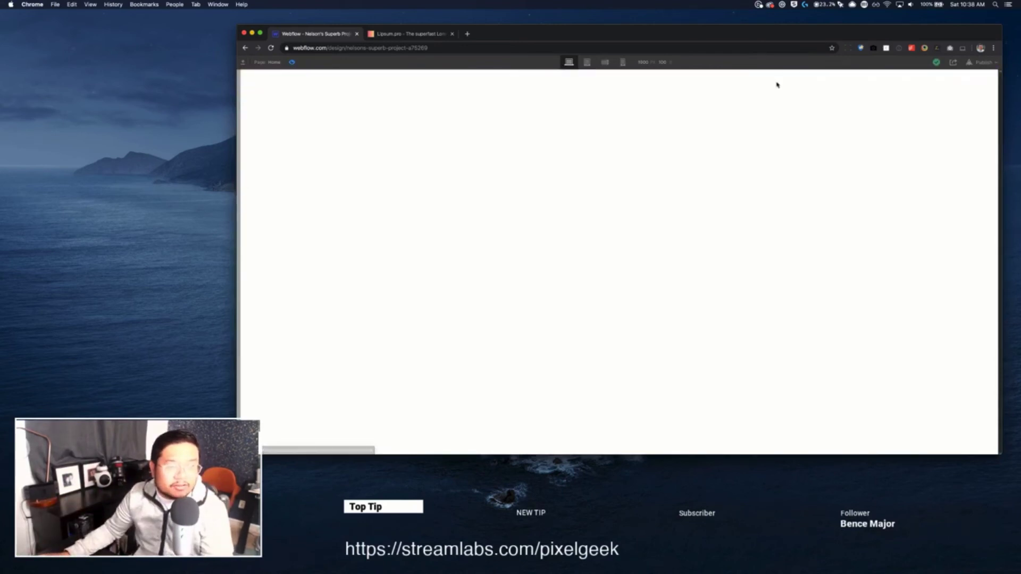
pyautogui.click(292, 62)
pyautogui.click(292, 62)
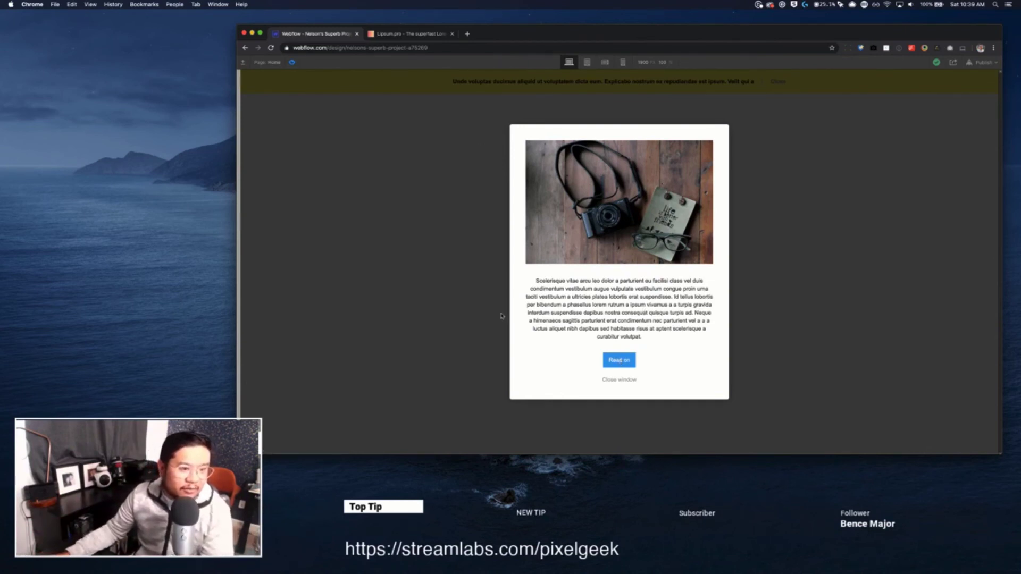
pyautogui.click(620, 380)
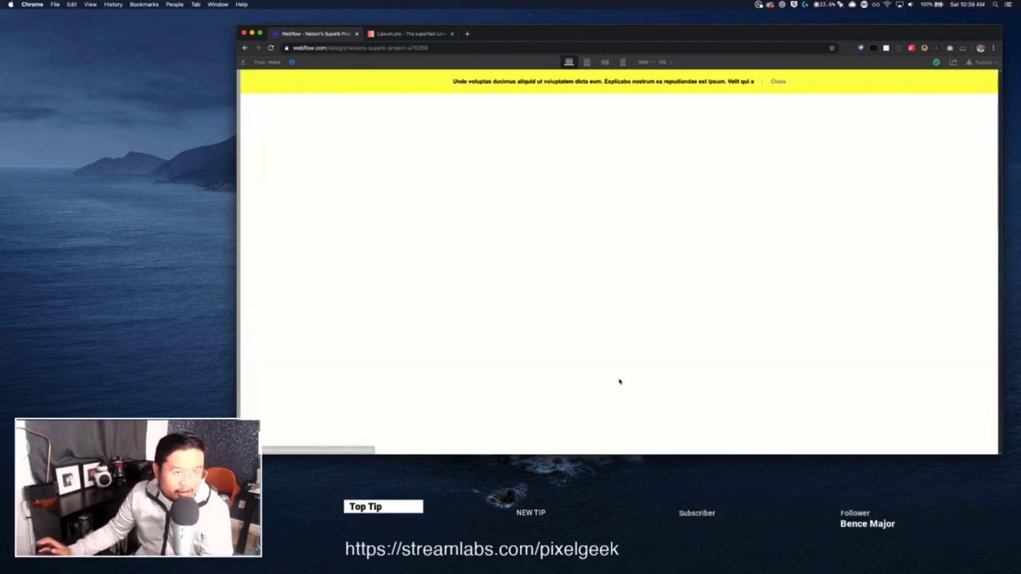
pyautogui.click(777, 82)
pyautogui.click(293, 63)
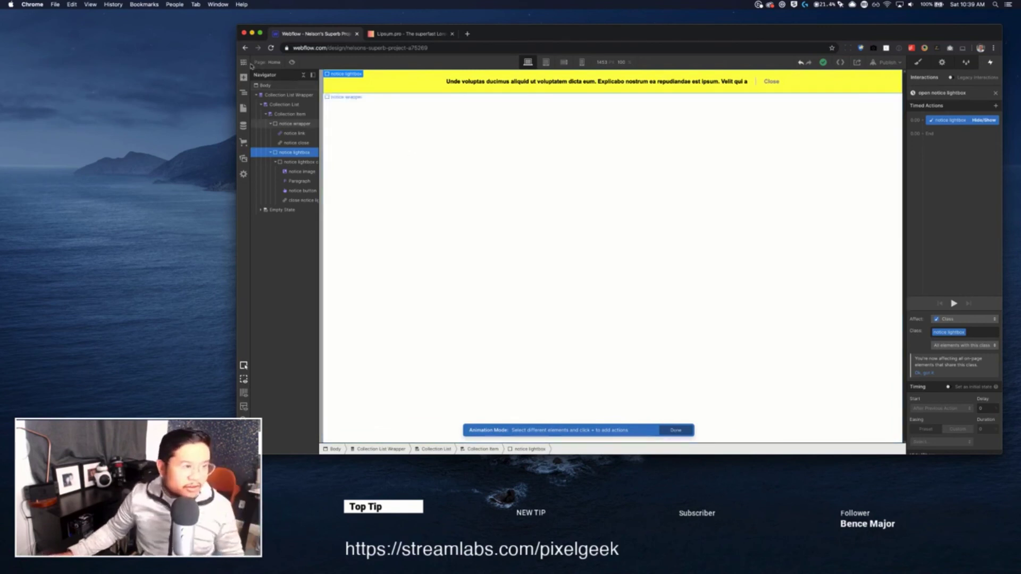
# Publish the site to its webflow.io domain and open it in the Editor.
pyautogui.click(888, 62)
pyautogui.click(839, 162)
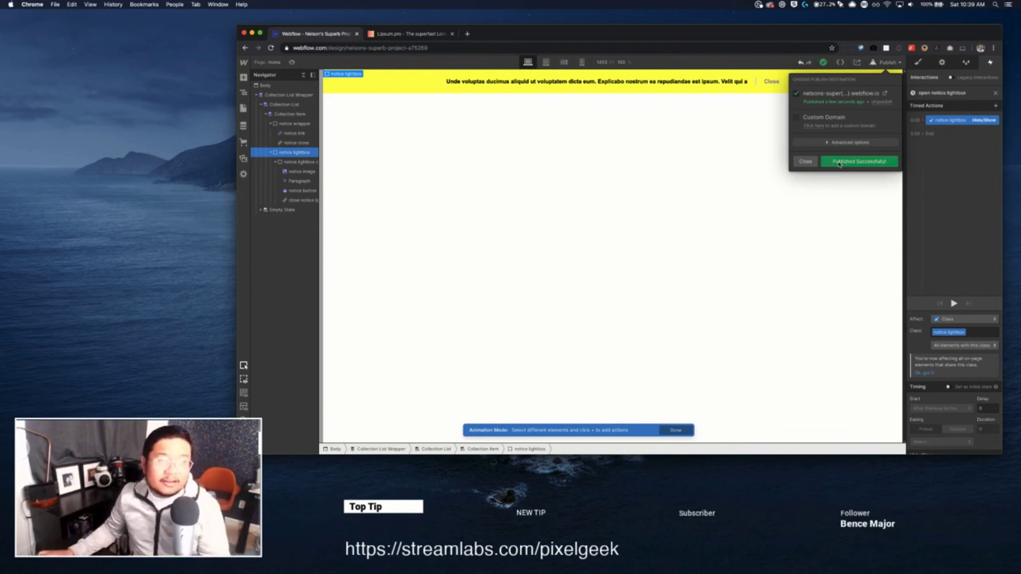
pyautogui.click(244, 63)
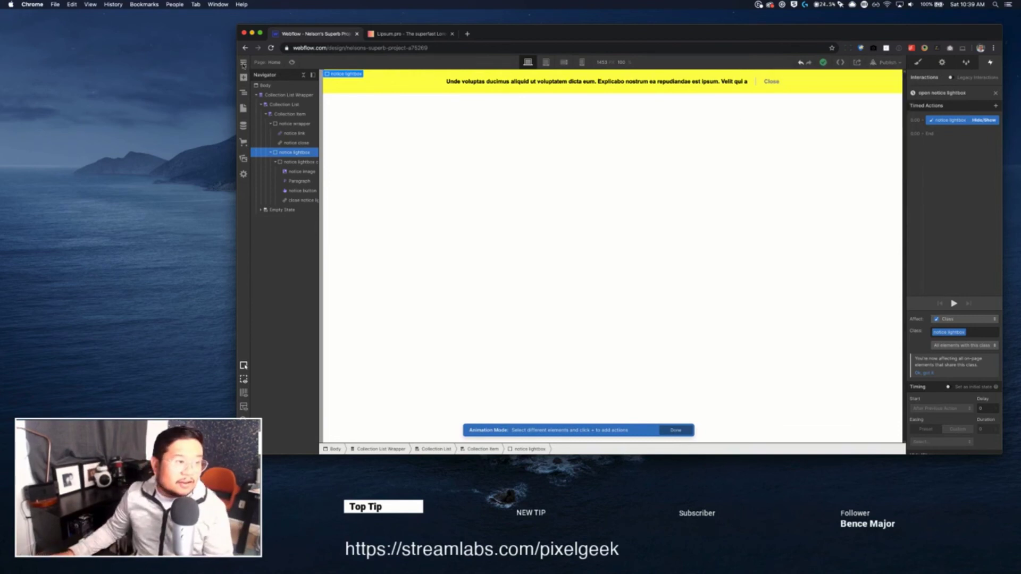
pyautogui.click(260, 101)
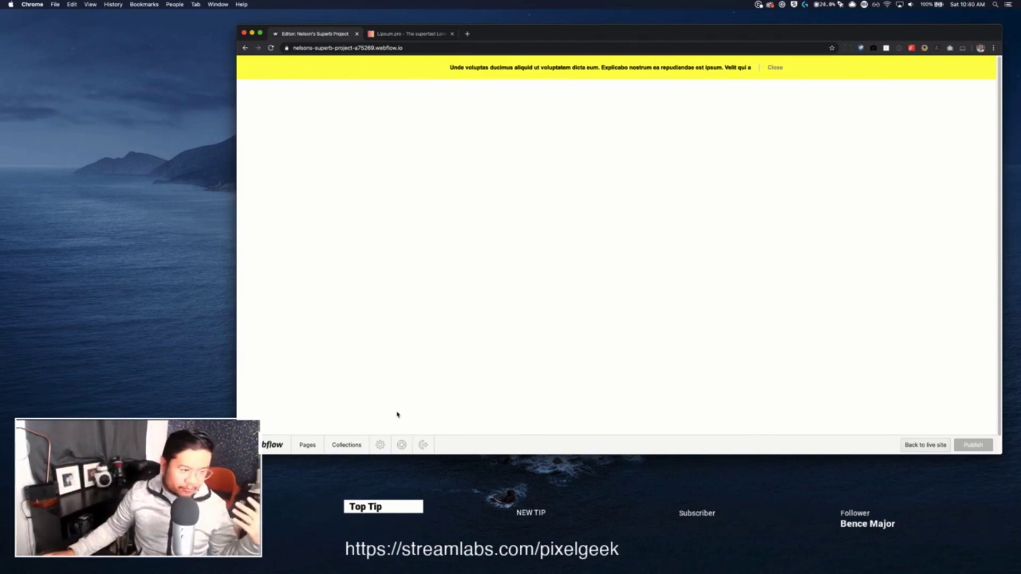
# Switch off "Should this notice be on?" for the Nesciunt Et Laboriosam notice, save it and view the site.
pyautogui.click(347, 445)
pyautogui.click(445, 171)
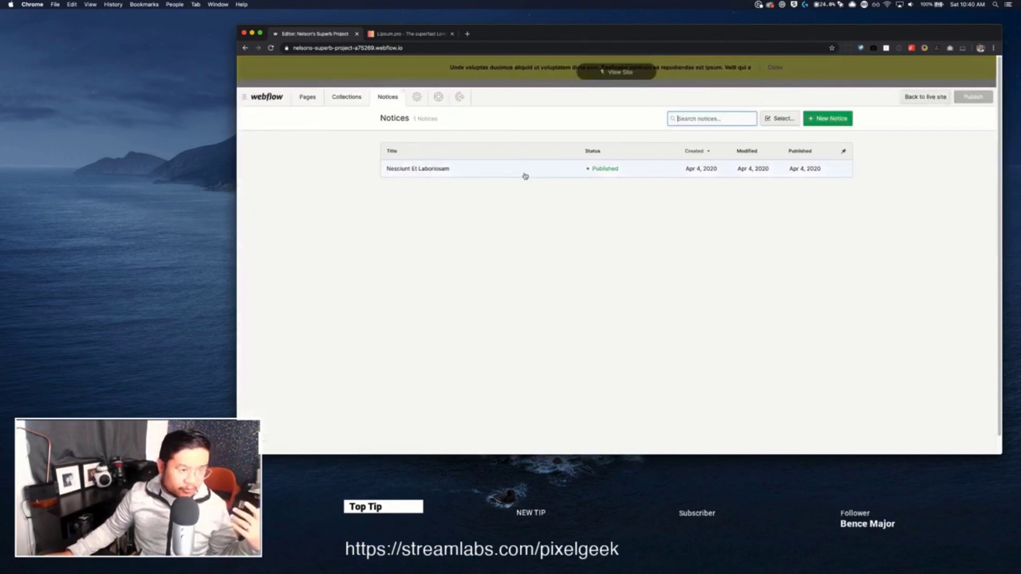
pyautogui.click(525, 176)
pyautogui.scroll(-5, 394, 364)
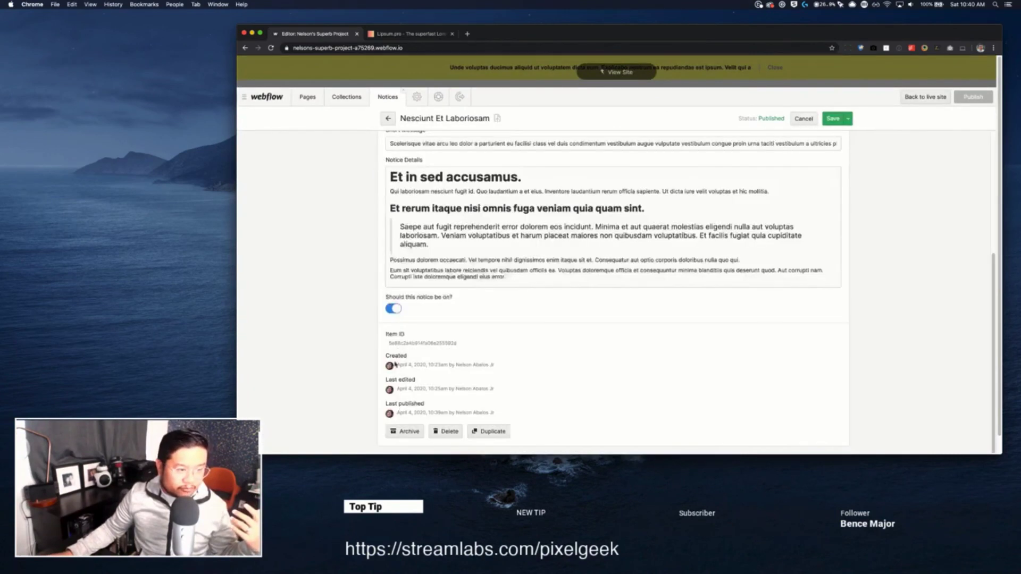
pyautogui.click(394, 310)
pyautogui.click(833, 119)
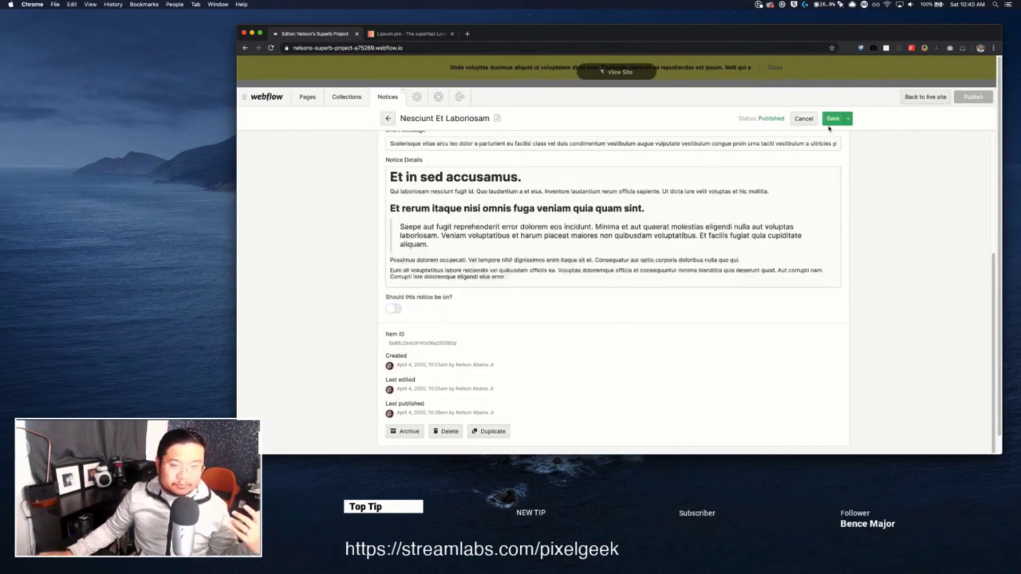
pyautogui.click(631, 73)
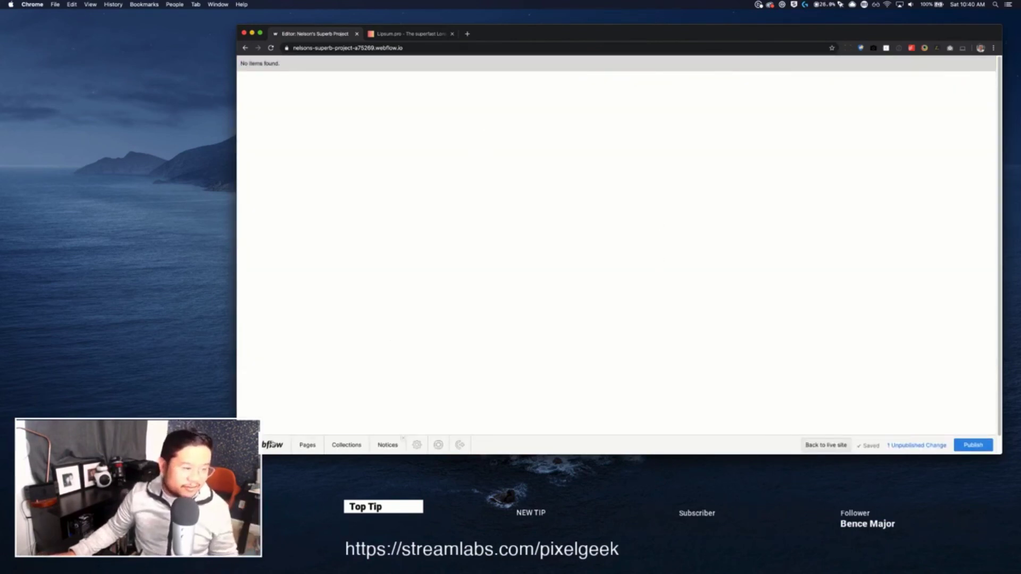
# Return to the Designer and hide the collection list's Empty State by setting its display to none.
pyautogui.click(270, 445)
pyautogui.click(265, 447)
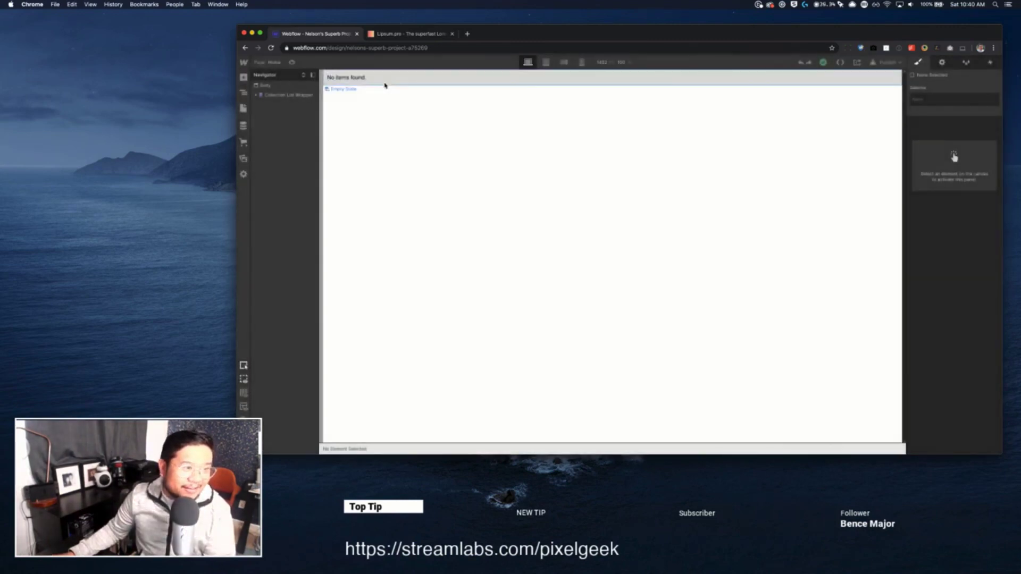
pyautogui.click(385, 85)
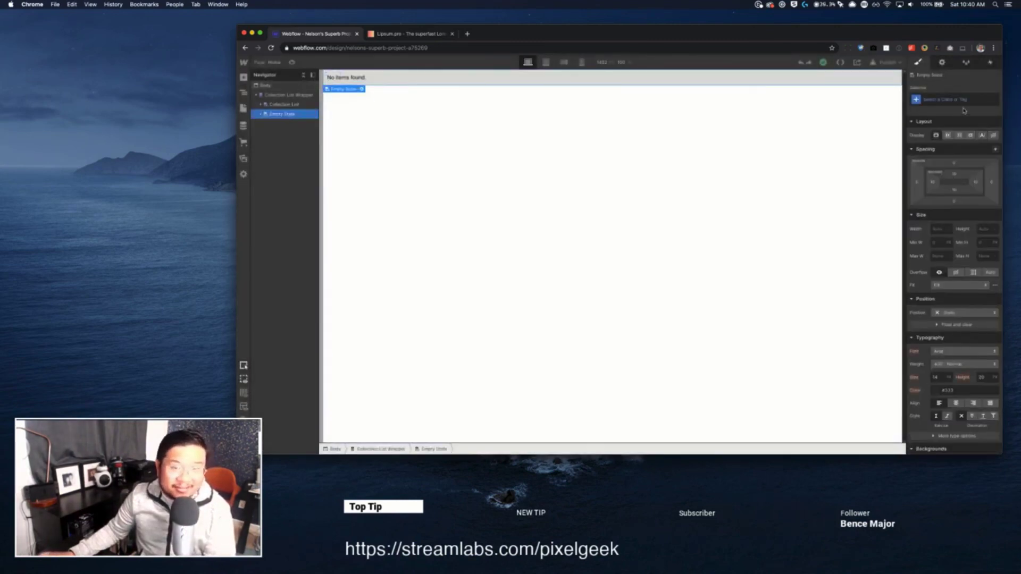
pyautogui.click(994, 135)
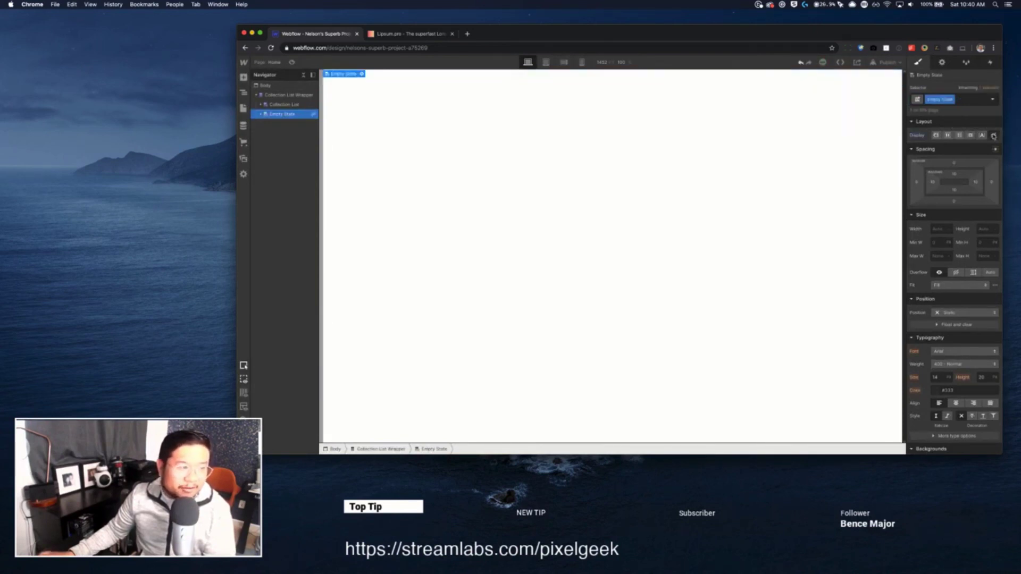
# Republish the site with the hidden Empty State, reopen the Editor and close its open Notices collection.
pyautogui.click(886, 62)
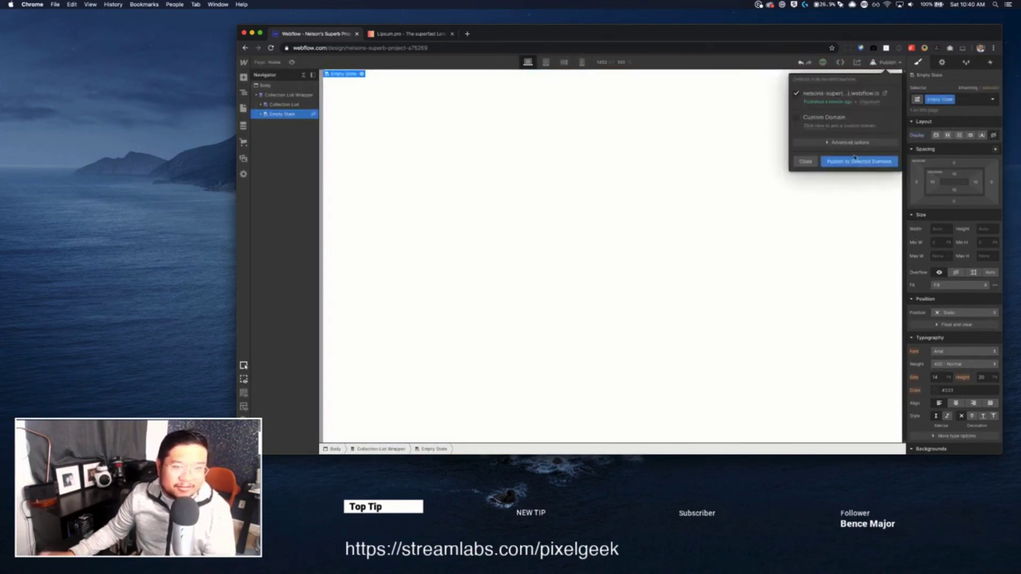
pyautogui.click(855, 160)
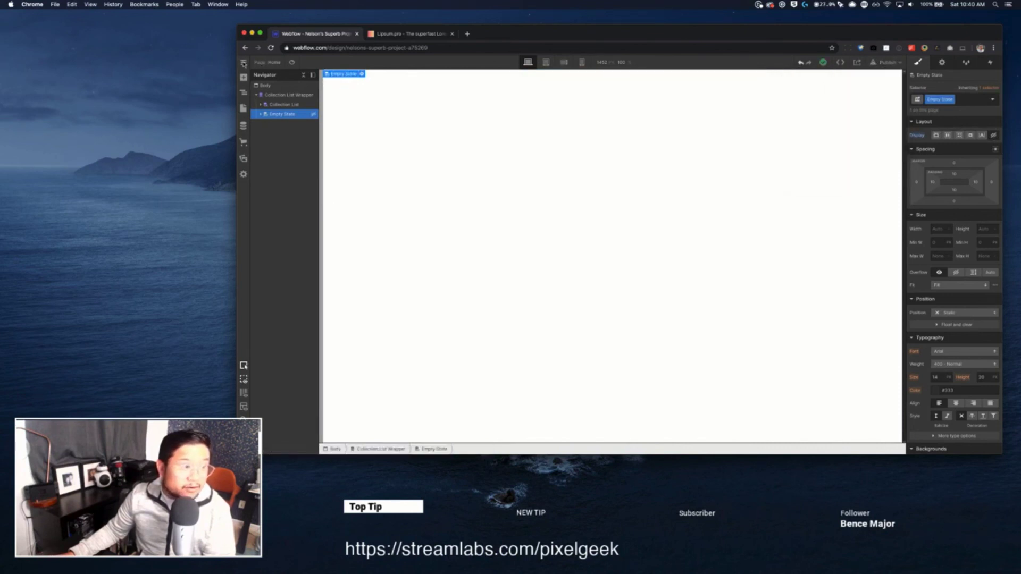
pyautogui.click(280, 101)
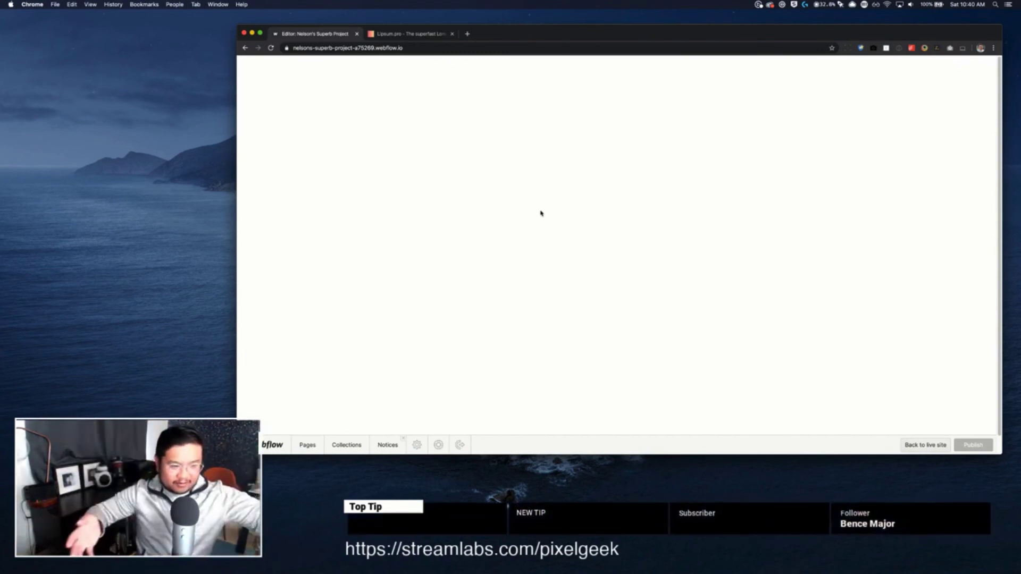
pyautogui.click(404, 438)
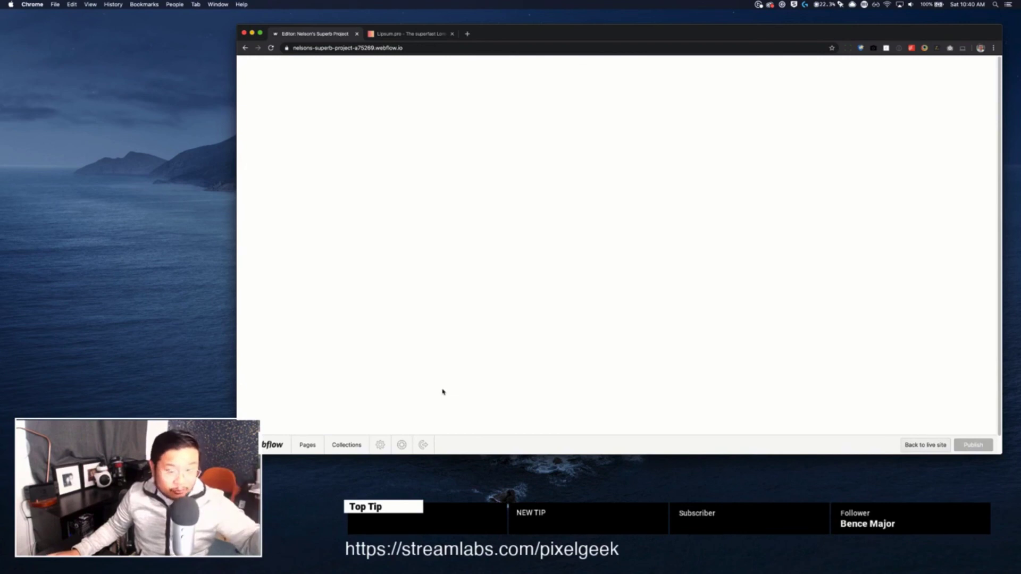
# Open the Notices collection and look over the blank new notice form's fields, returning to the list without creating an item.
pyautogui.click(345, 447)
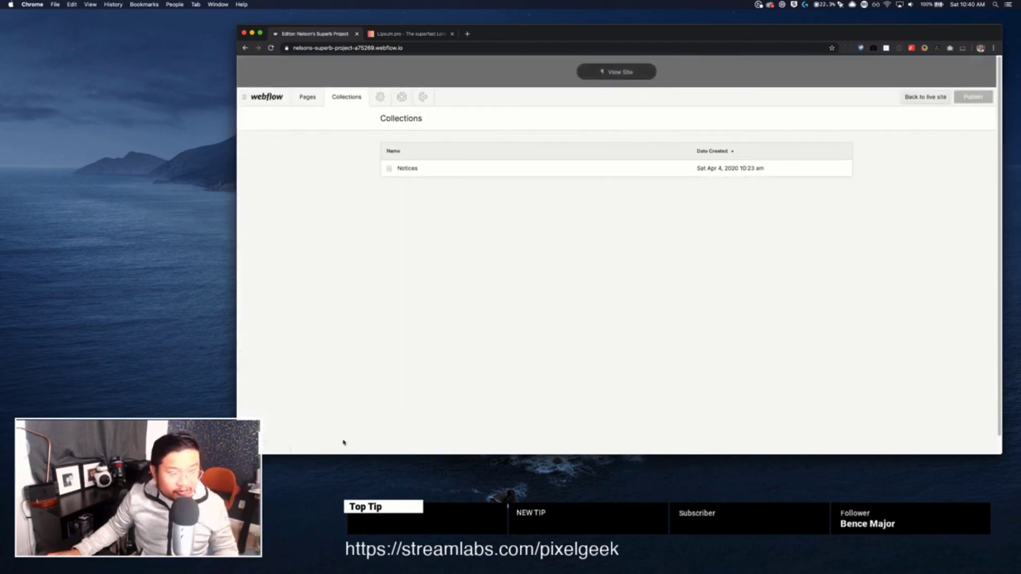
pyautogui.click(608, 178)
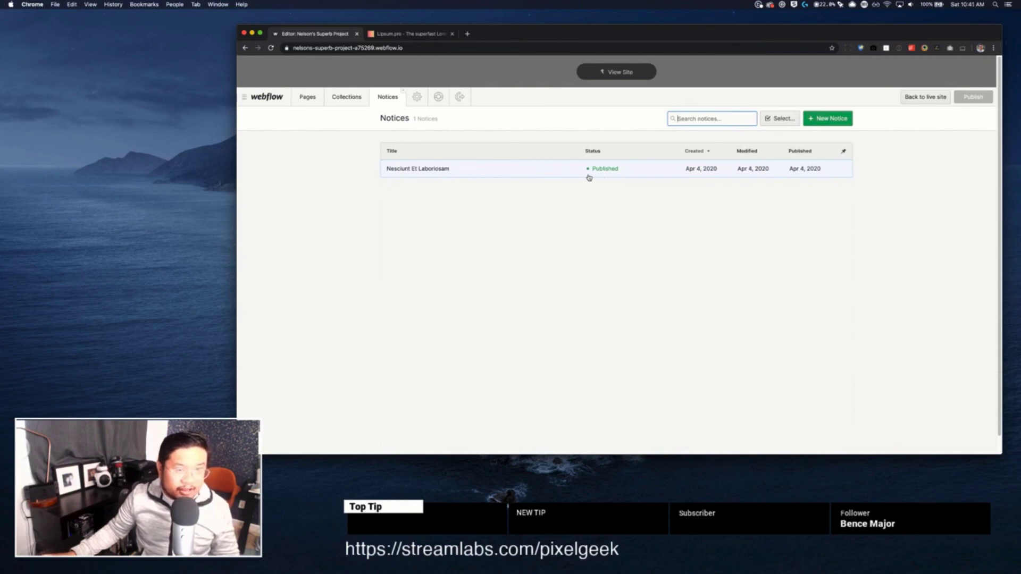
pyautogui.click(825, 119)
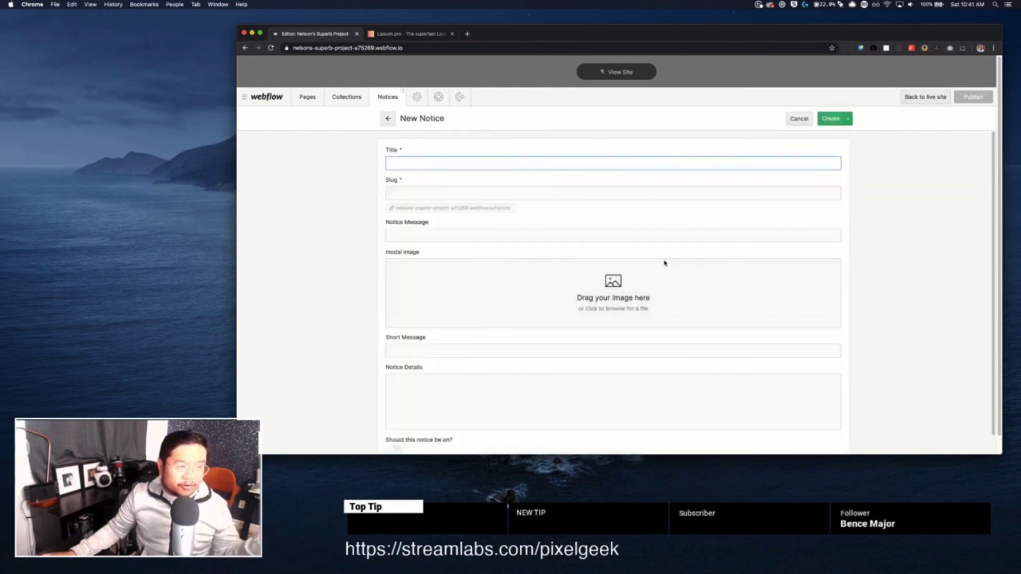
pyautogui.scroll(-1, 624, 171)
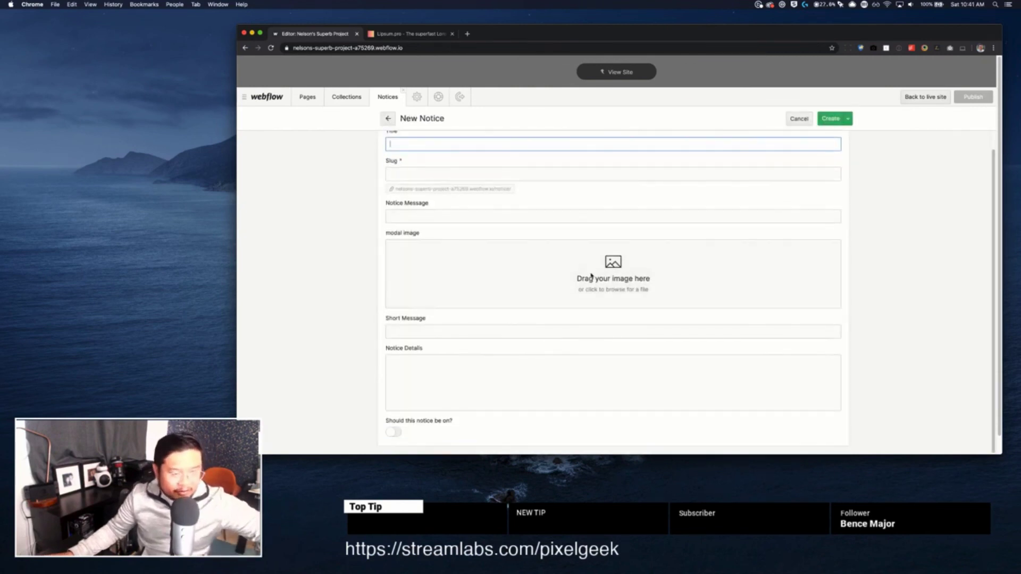
pyautogui.click(388, 118)
# Switch on "Should this notice be on?" for the Nesciunt Et Laboriosam notice and save the item.
pyautogui.click(407, 168)
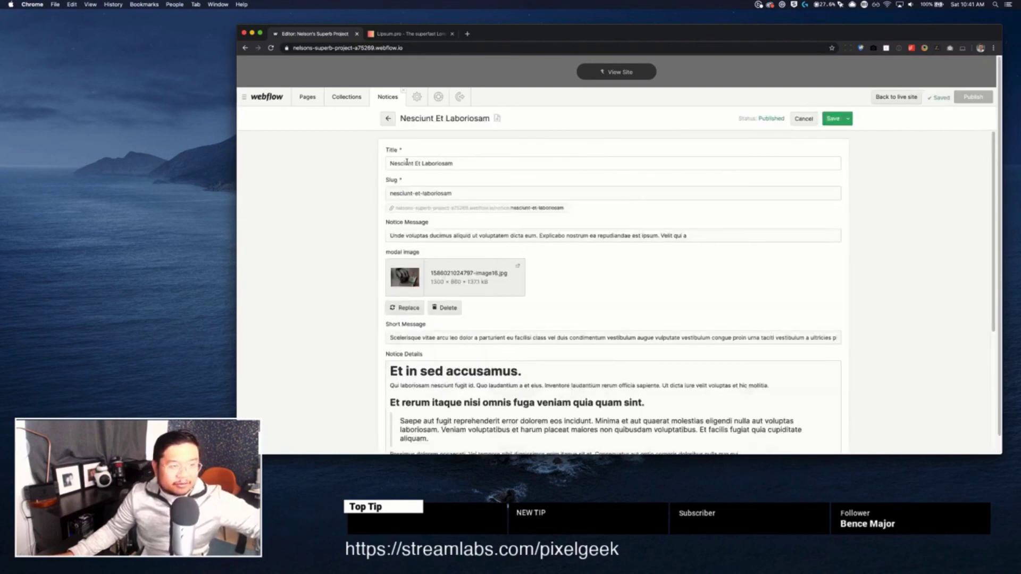
pyautogui.scroll(-3, 642, 191)
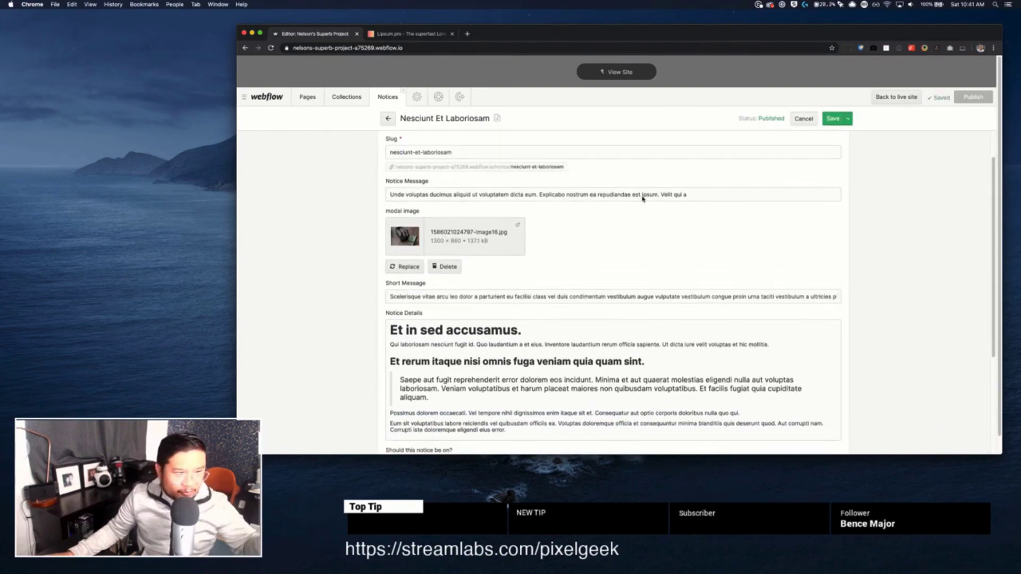
pyautogui.scroll(-5, 642, 200)
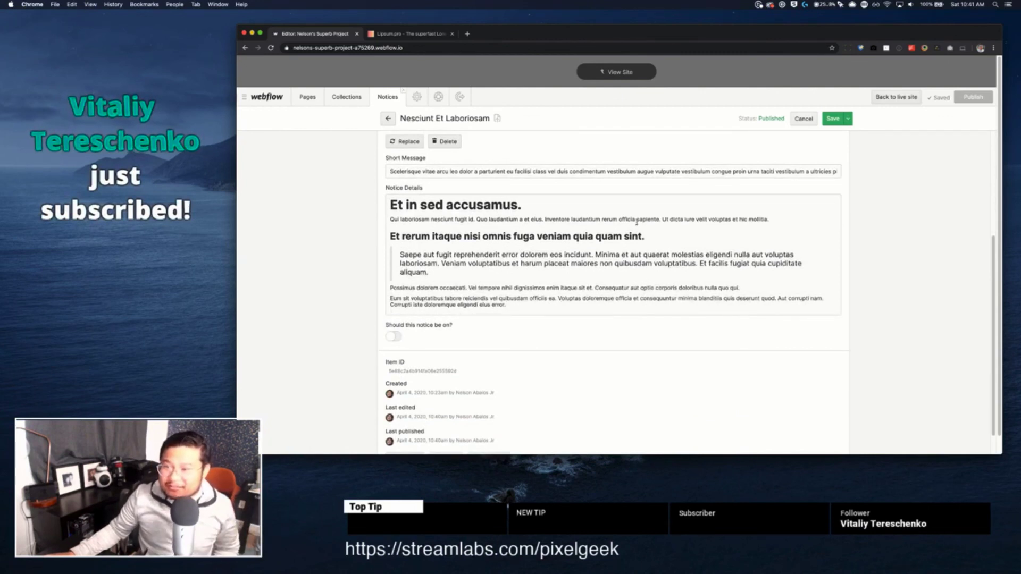
pyautogui.scroll(1, 438, 268)
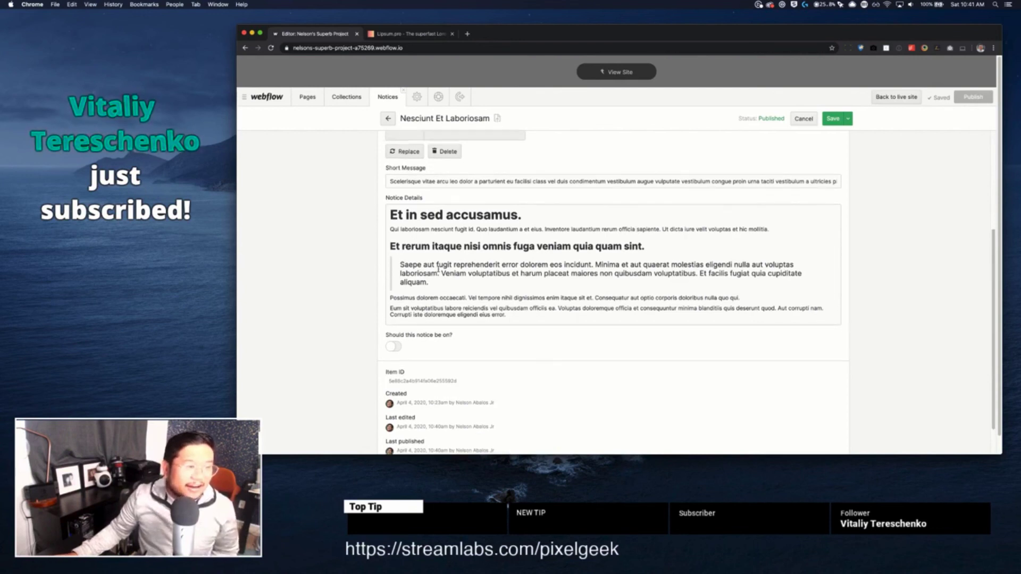
pyautogui.scroll(-3, 438, 269)
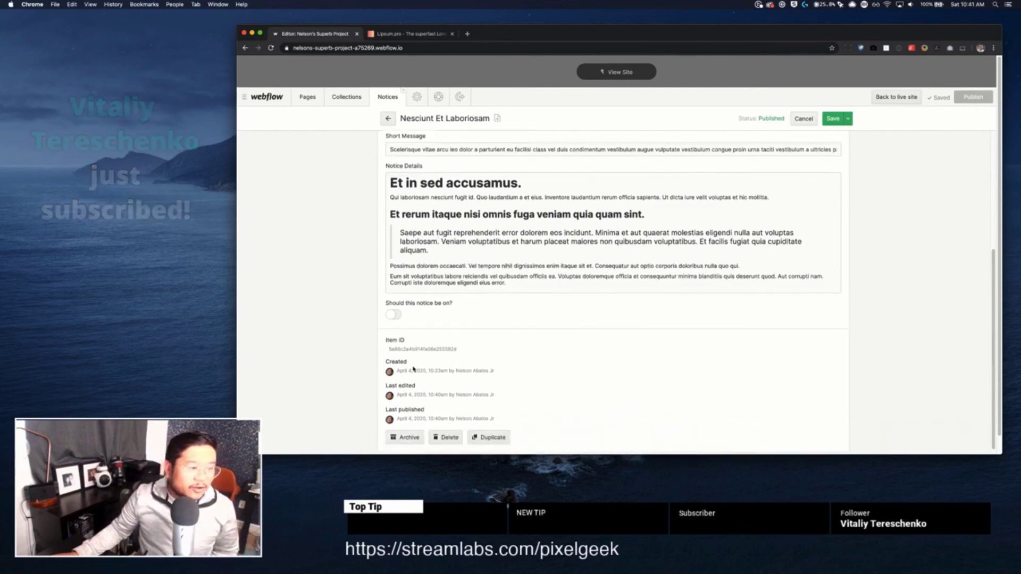
pyautogui.click(394, 316)
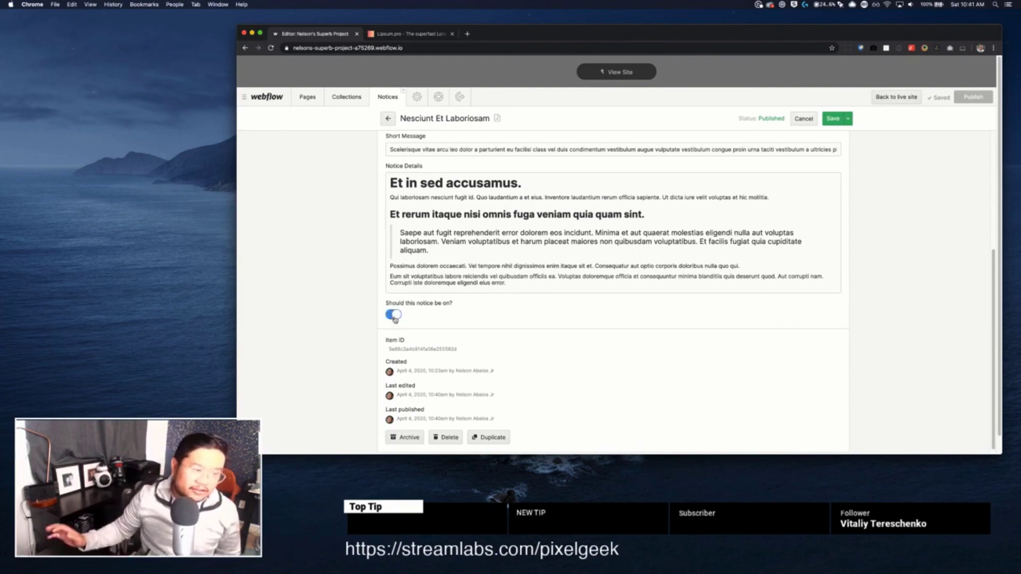
pyautogui.click(843, 121)
# Publish the pending notice change from the Editor and return to the site view.
pyautogui.click(957, 99)
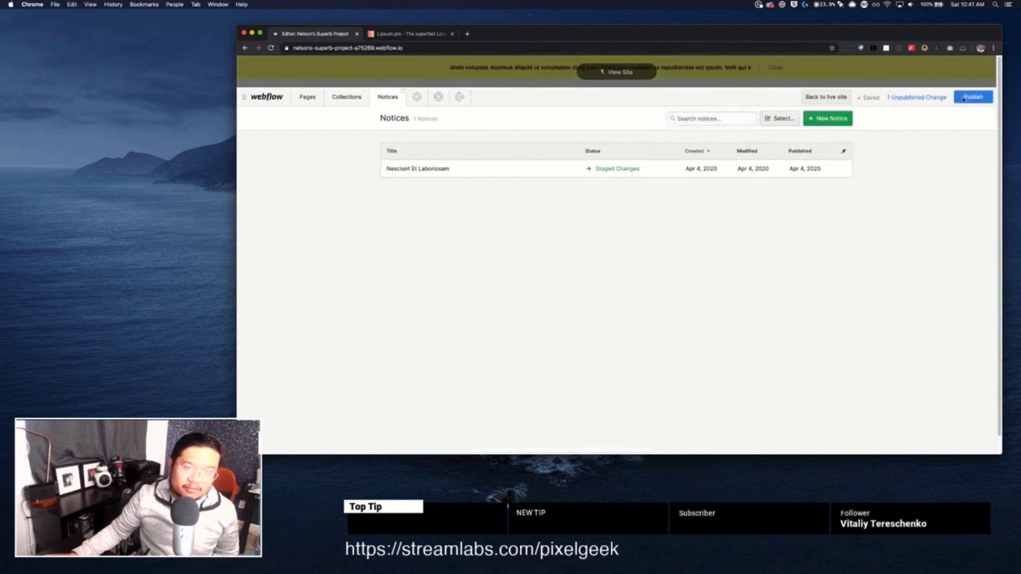
pyautogui.click(946, 149)
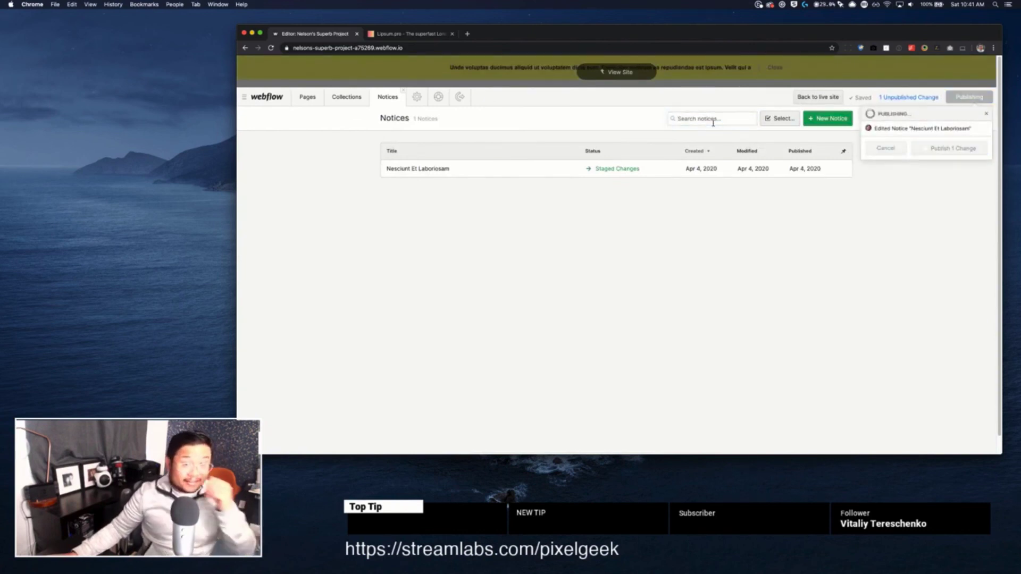
pyautogui.click(623, 72)
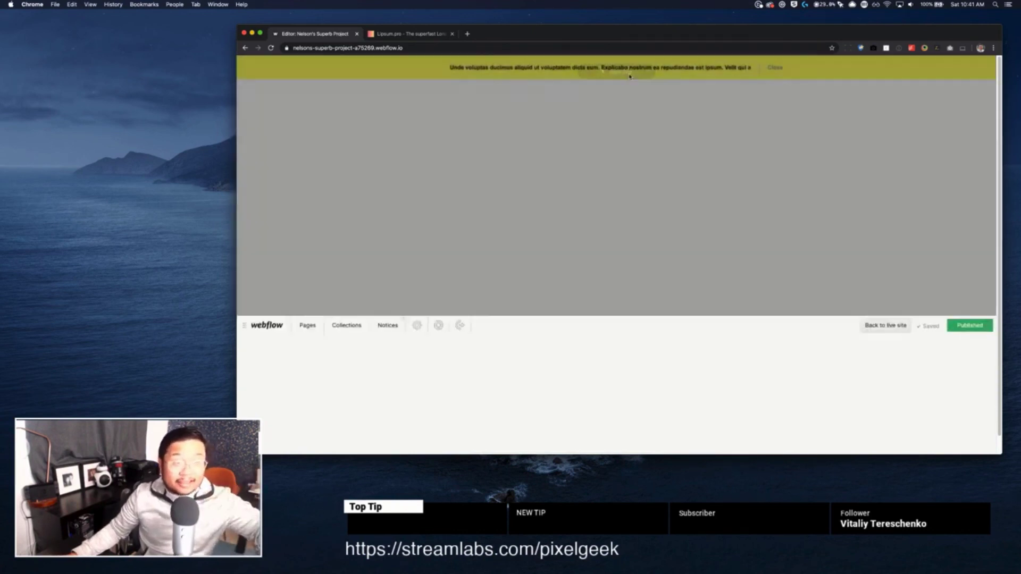